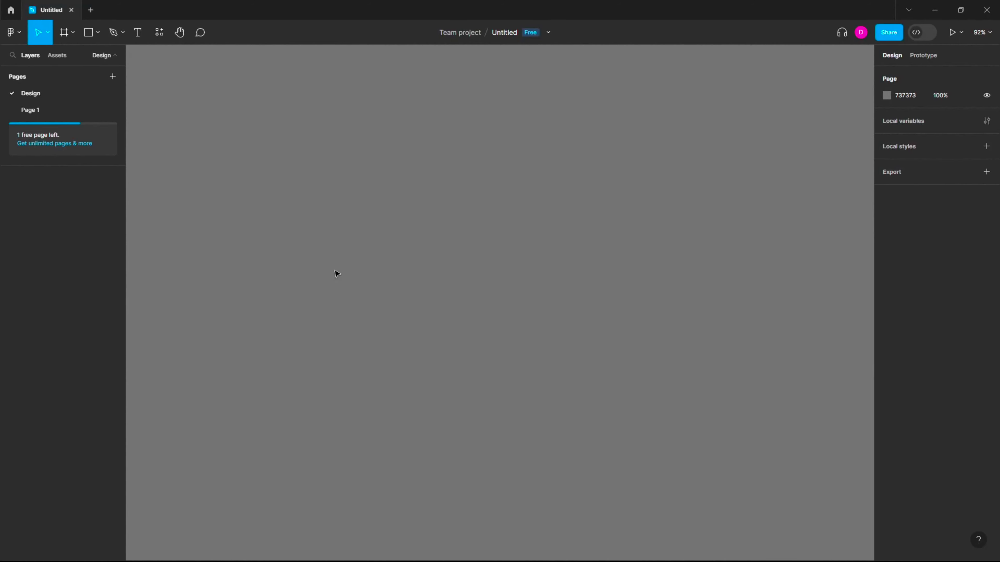
Create a MacBook Pro 14" frame with a dark 181818 fill
key("f")
left_click(909, 161)
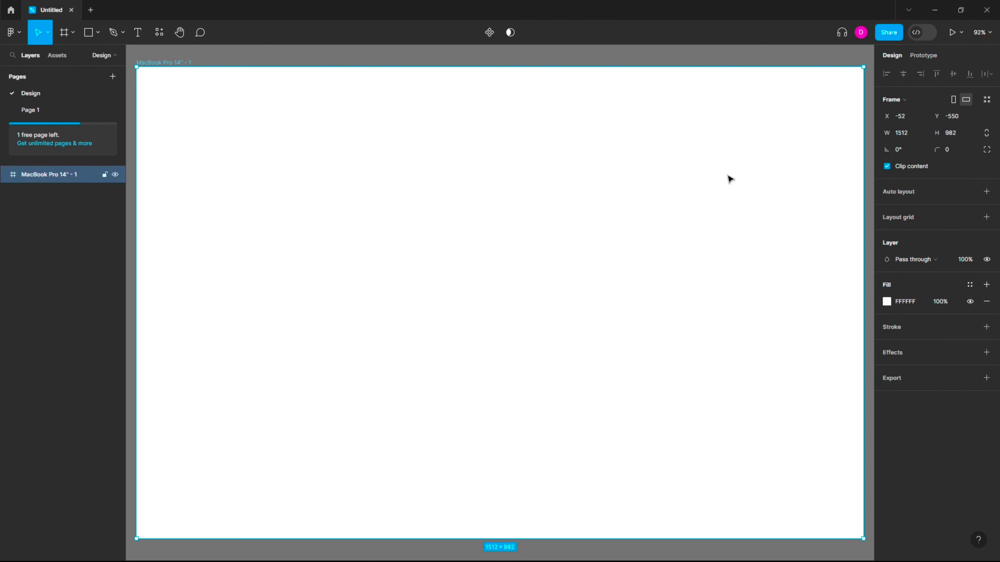
left_click(919, 300)
type("b1b")
key("Return")
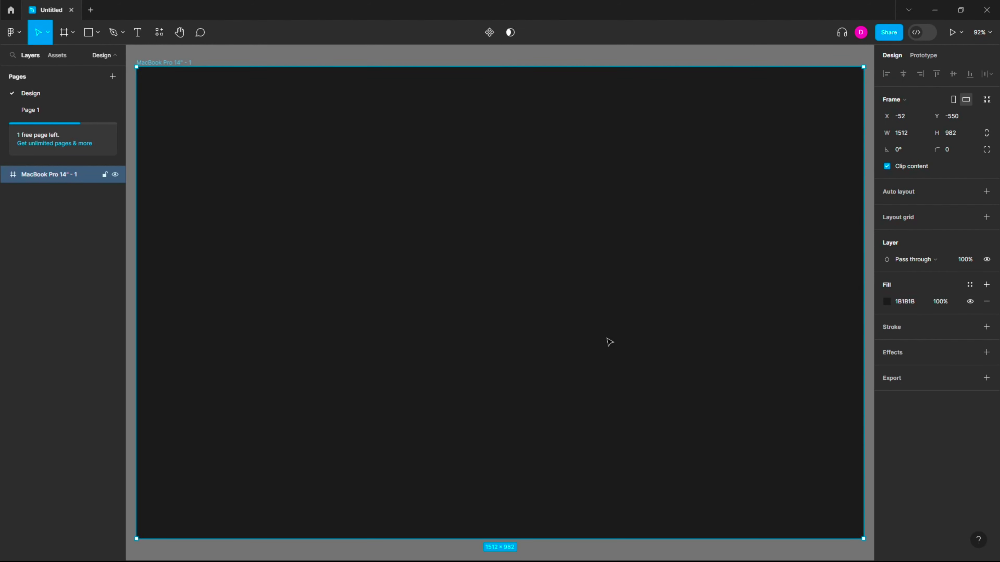
Paste the deer photo, resize it to 1530×1020 and align it to the frame's top-left corner
key("ctrl+v")
key("alt+a")
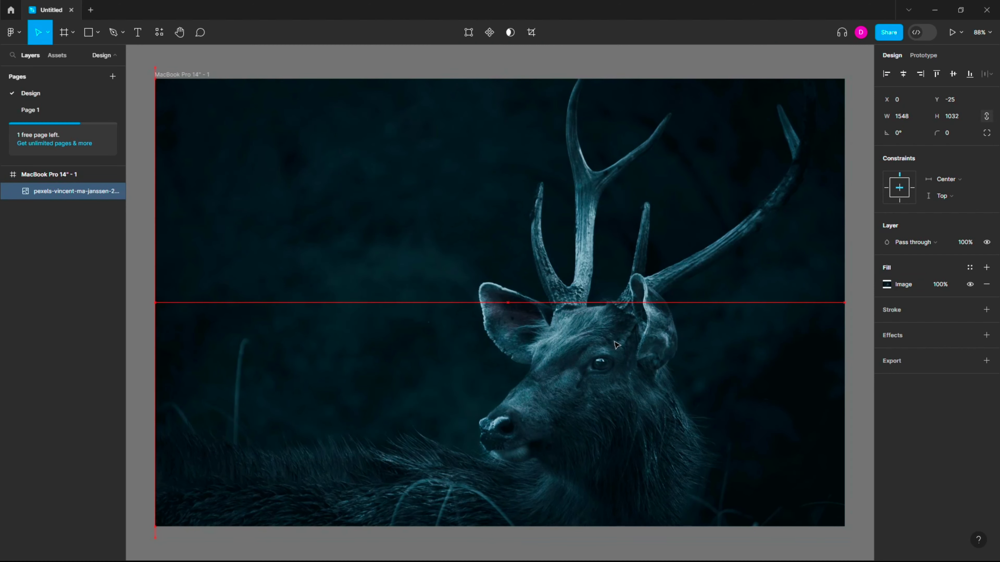
left_click_drag(860, 538, 853, 533)
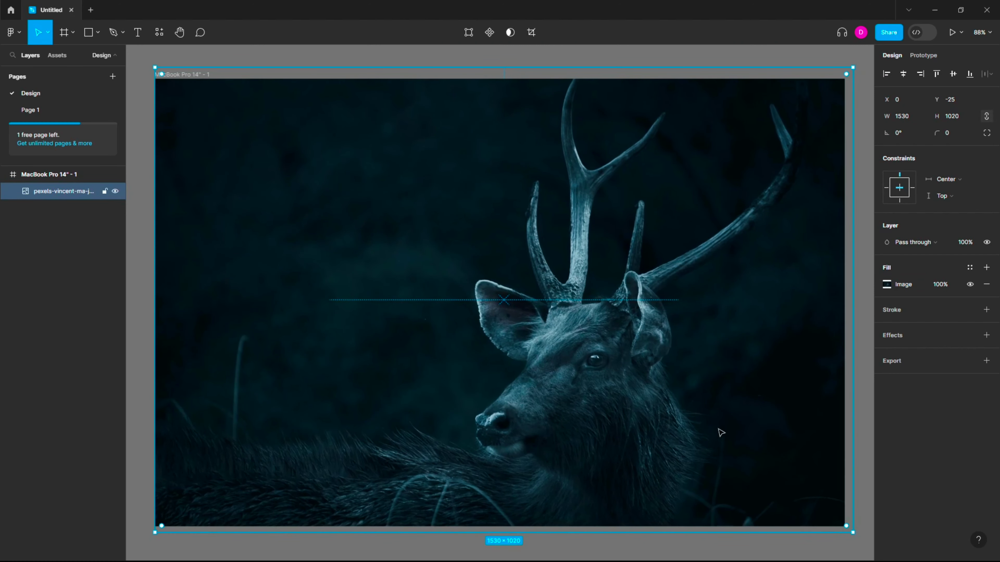
key("alt+w")
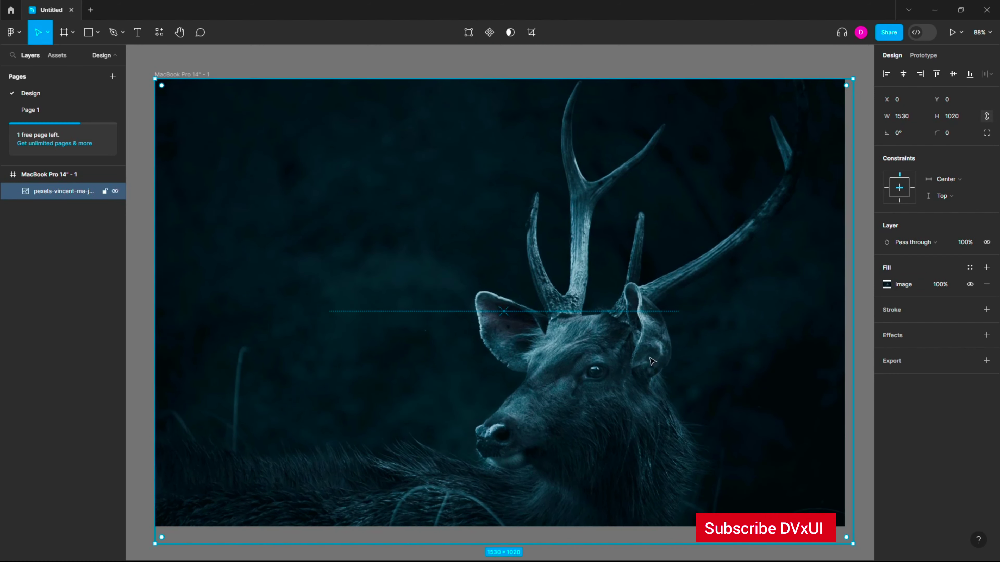
left_click(377, 61)
Draw a new frame over the photo's left side, 630 wide
key("f")
mouse_move(155, 79)
left_mouse_down()
mouse_move(475, 515)
mouse_move(472, 527)
left_mouse_up()
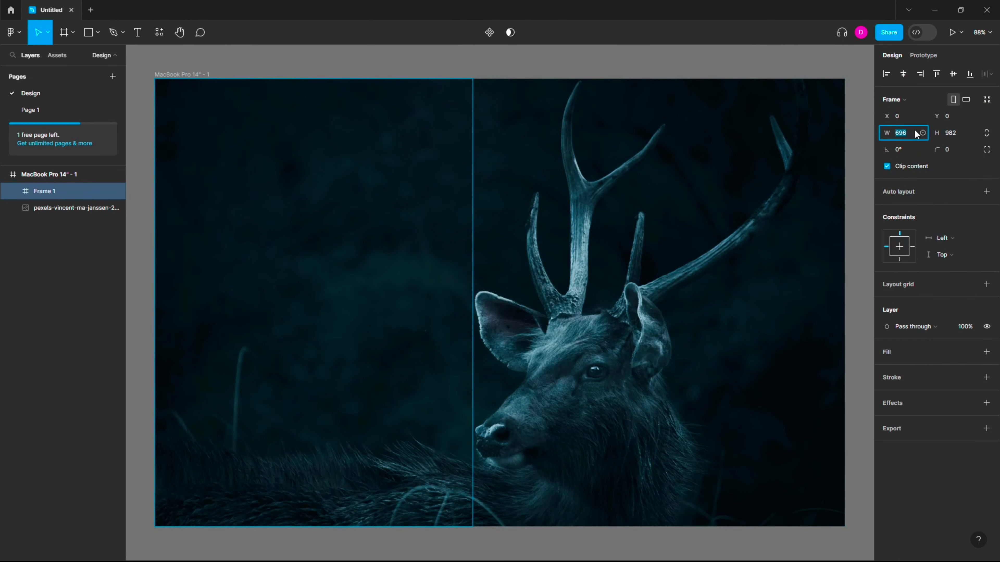
type("30")
key("Return")
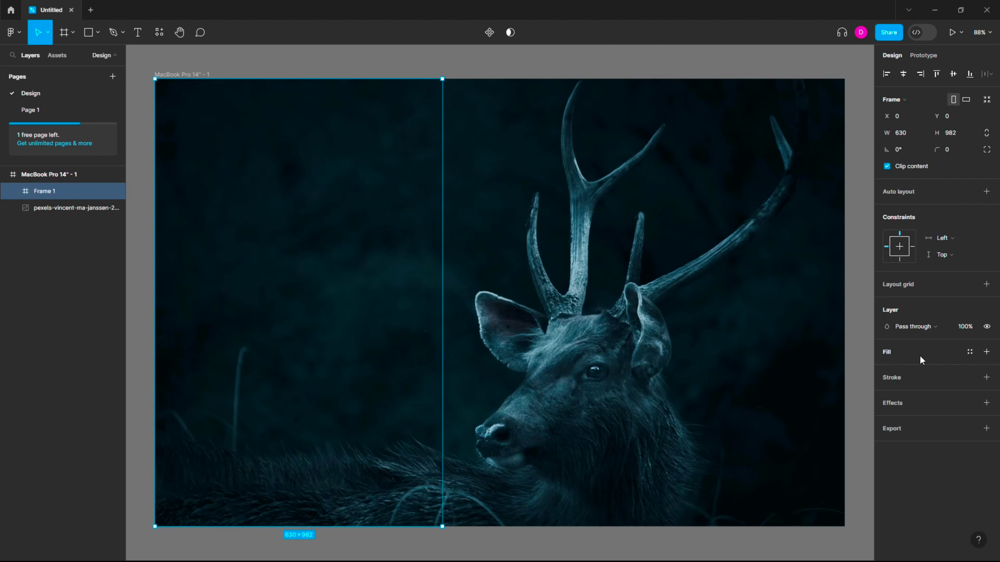
Fill the panel with a diagonal linear gradient using 1B1B1B stops
left_click(986, 351)
left_click(886, 369)
left_click(775, 227)
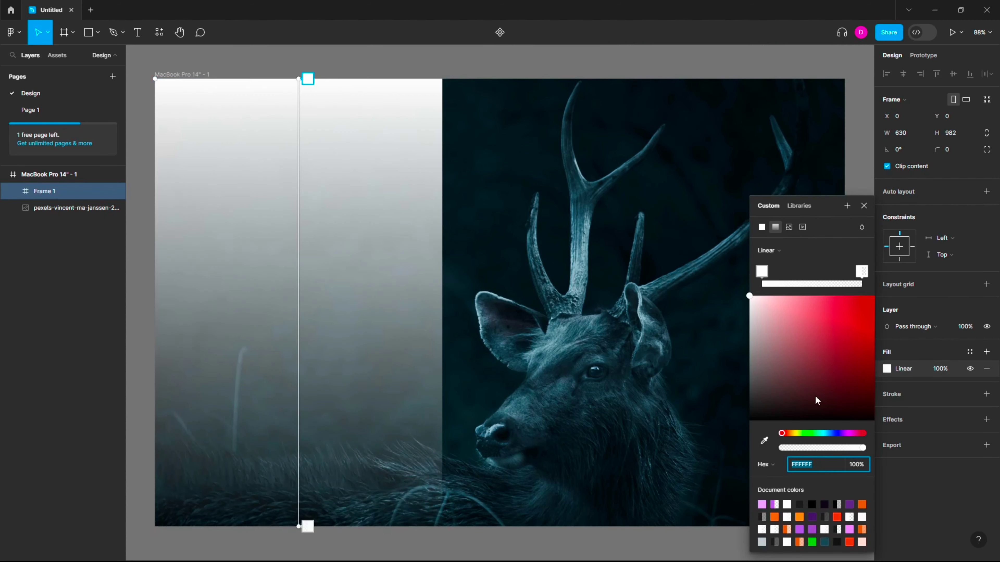
key("Return")
left_click(860, 272)
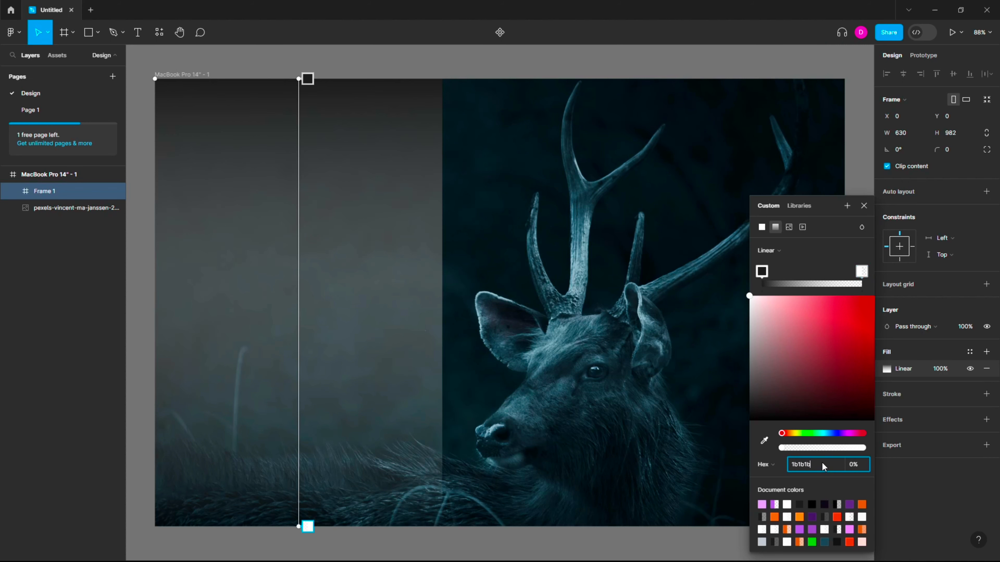
key("Return")
left_click_drag(299, 80, 230, 58)
scroll(280, 151, "down", 3)
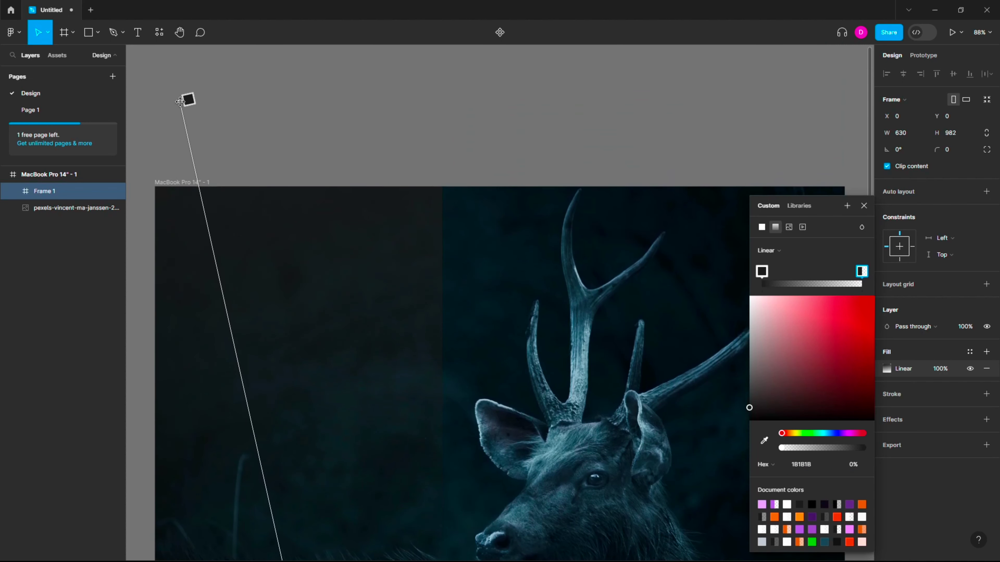
left_click_drag(286, 447, 348, 497)
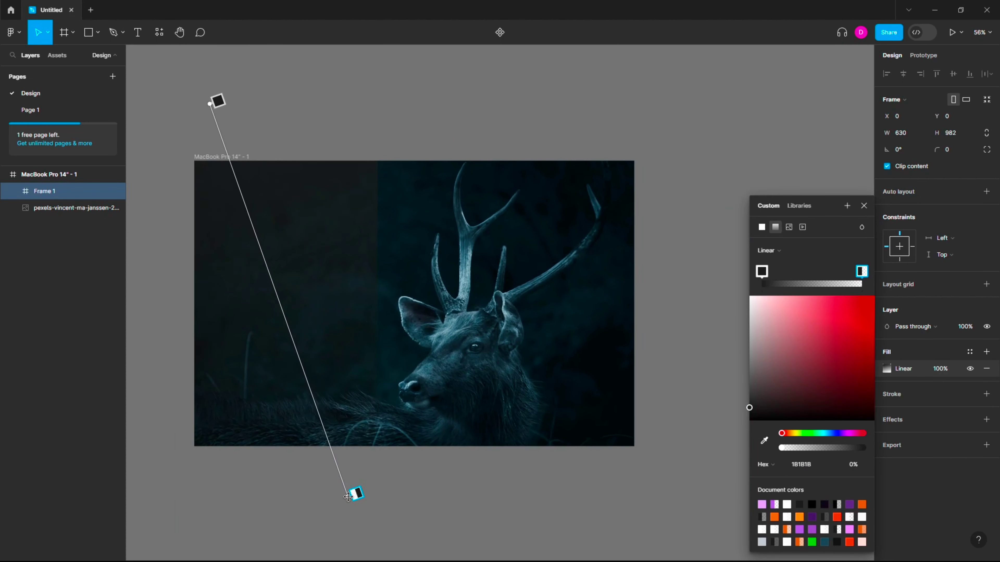
left_click_drag(208, 107, 191, 102)
key("Escape")
key("Escape")
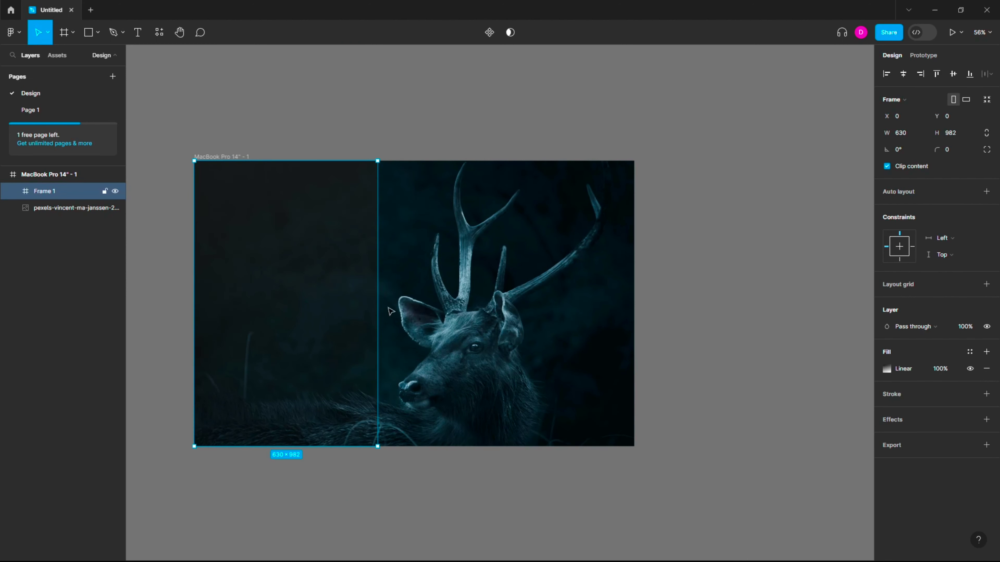
Set the panel fill opacity to 20% and add a background blur
left_click(938, 368)
type("20")
key("Return")
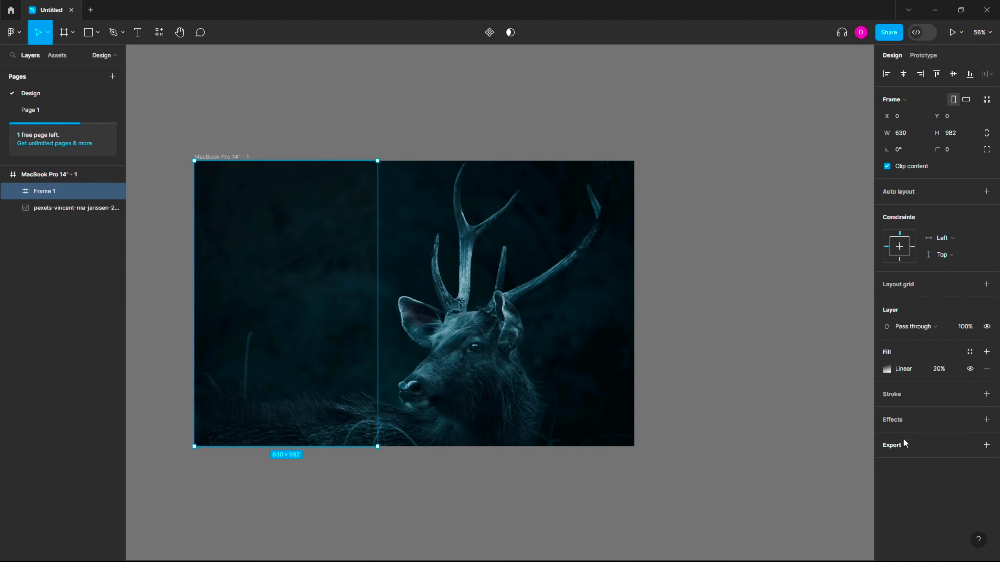
left_click(892, 420)
left_click(917, 436)
left_click(925, 462)
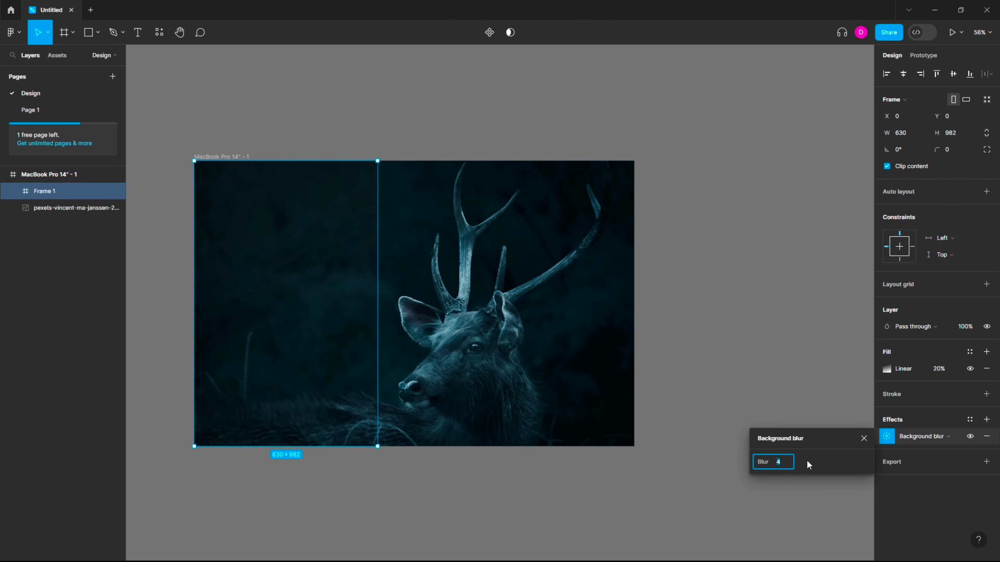
Place a copy of the deer photo below the landing-page frame
left_click(736, 351)
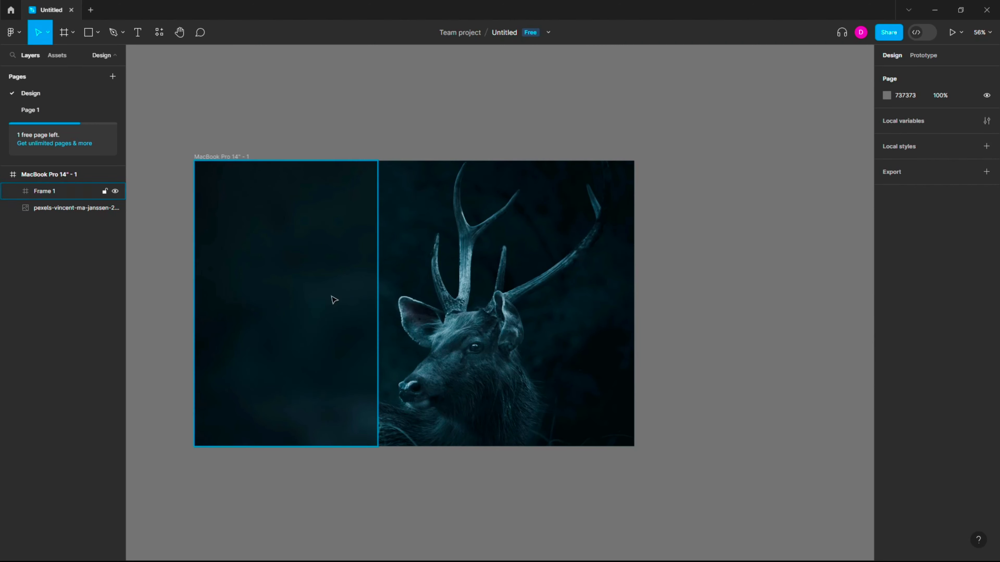
left_click(48, 174)
left_click(75, 207)
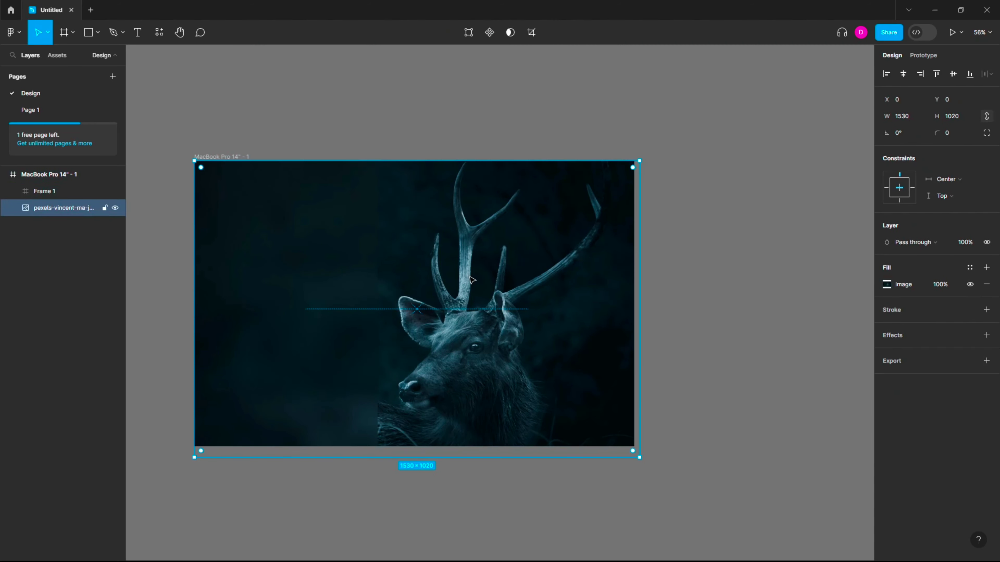
mouse_move(390, 307)
left_mouse_down()
mouse_move(989, 318)
mouse_move(480, 440)
left_mouse_up()
scroll(511, 354, "down", 5)
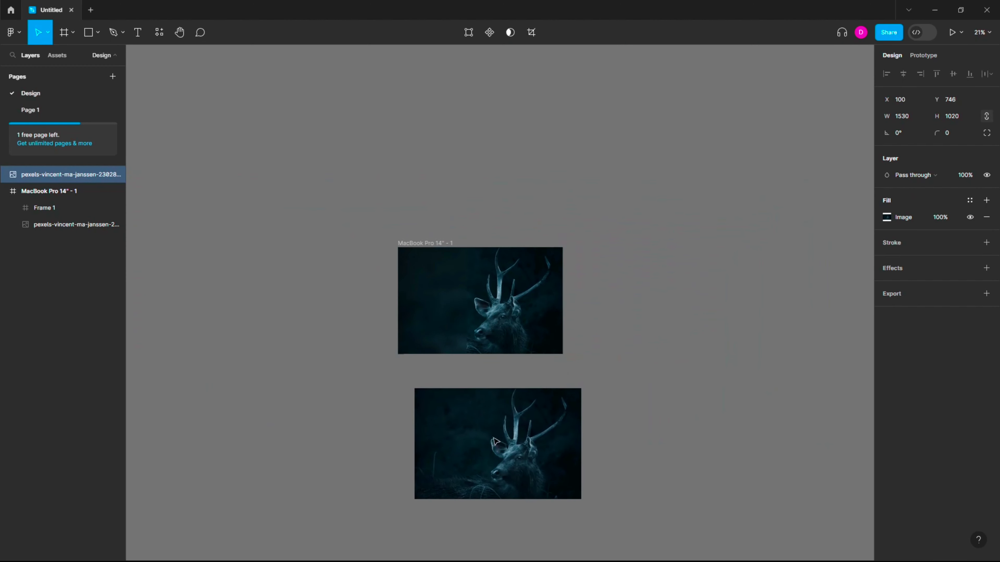
scroll(480, 440, "up", 3)
scroll(476, 417, "up", 2)
Add a FOR heading in Poppins SemiBold 200 and move it onto the photo copy
key("t")
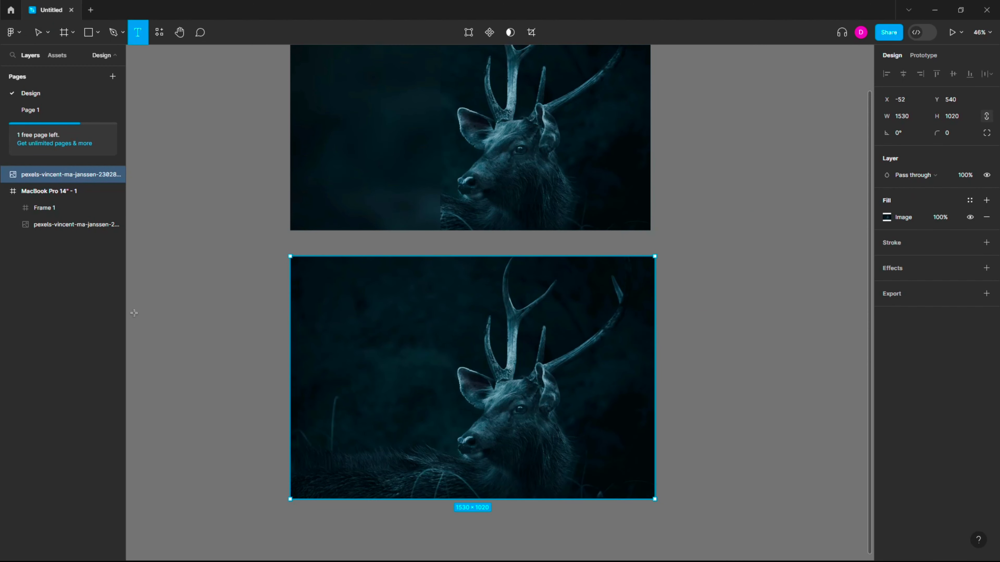
left_click(174, 346)
type("FOR")
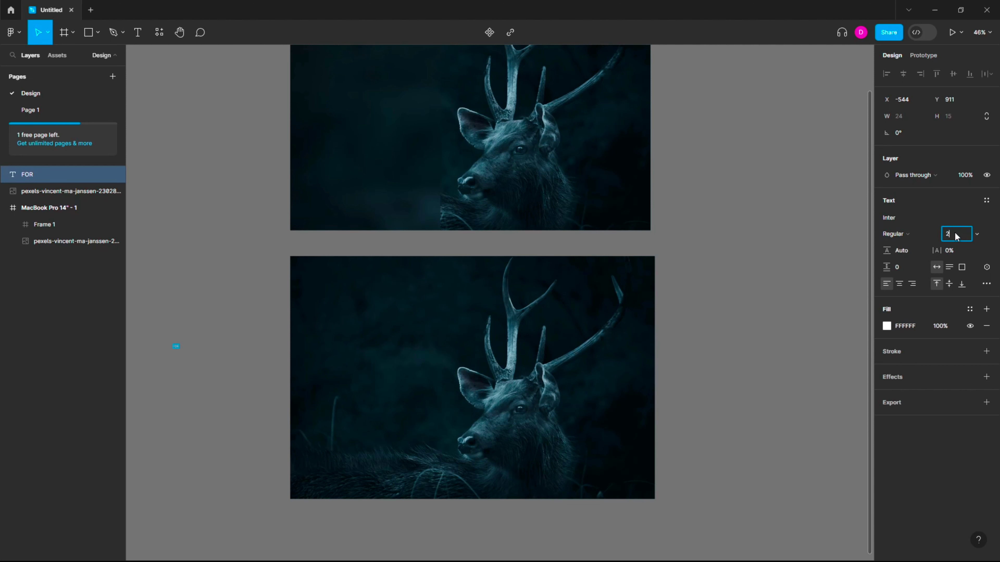
type("00")
key("Return")
left_click(905, 234)
left_click(918, 260)
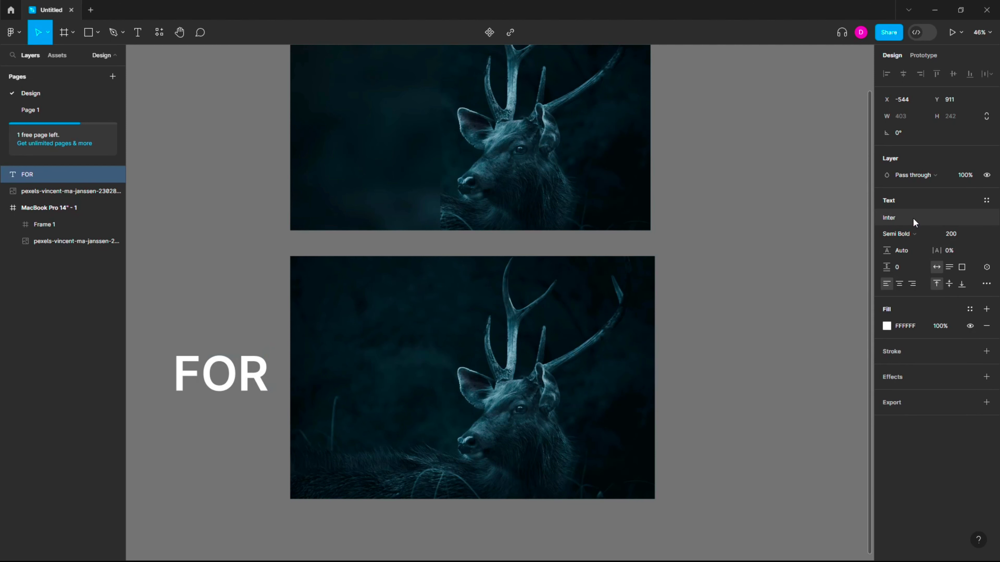
left_click(912, 218)
type("poppi")
key("Return")
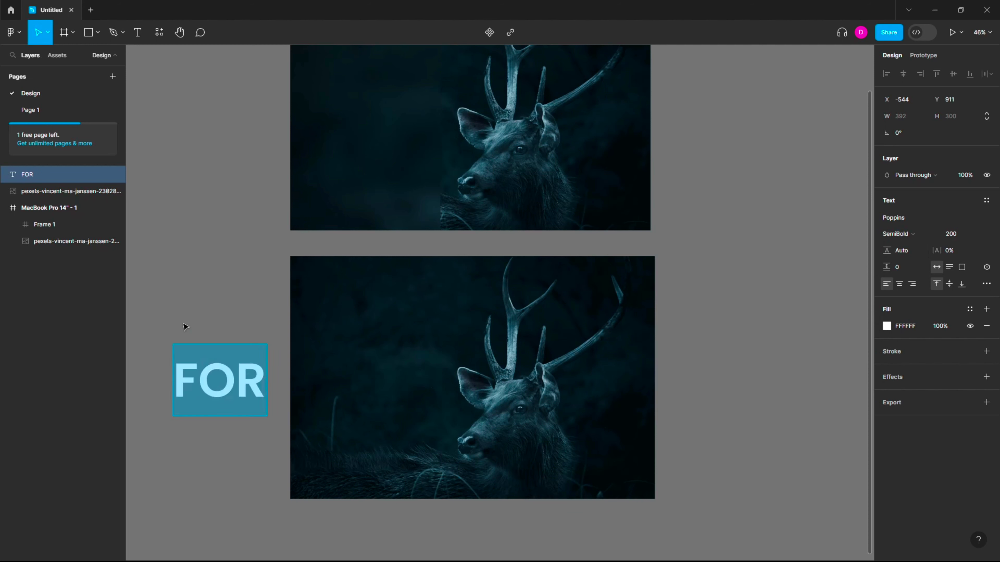
left_click_drag(221, 380, 409, 357)
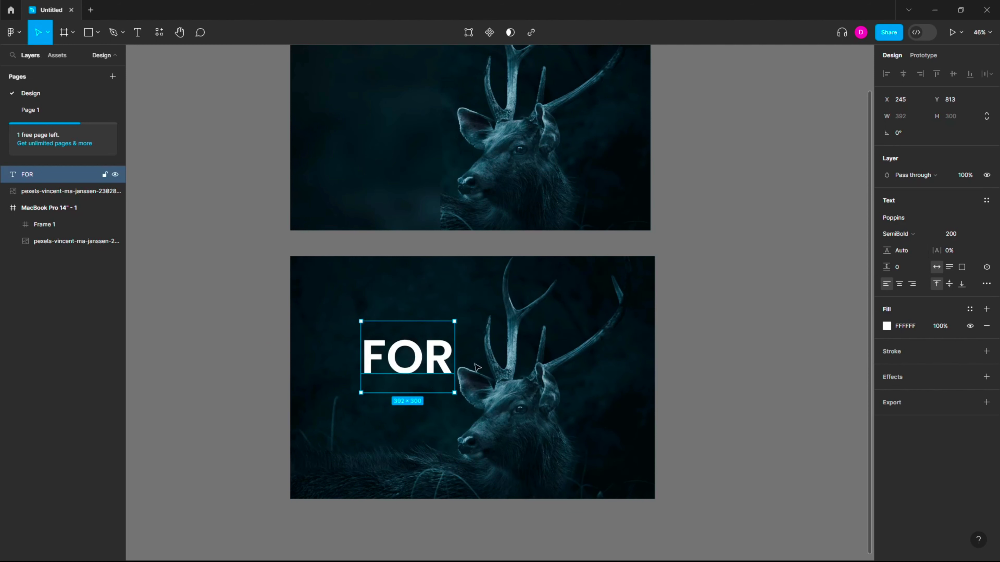
Use FOR as a mask over the photo copy and move the mask group into the landing frame
right_click(394, 354)
left_click(410, 376)
left_click(511, 275, "shift")
left_click(509, 33)
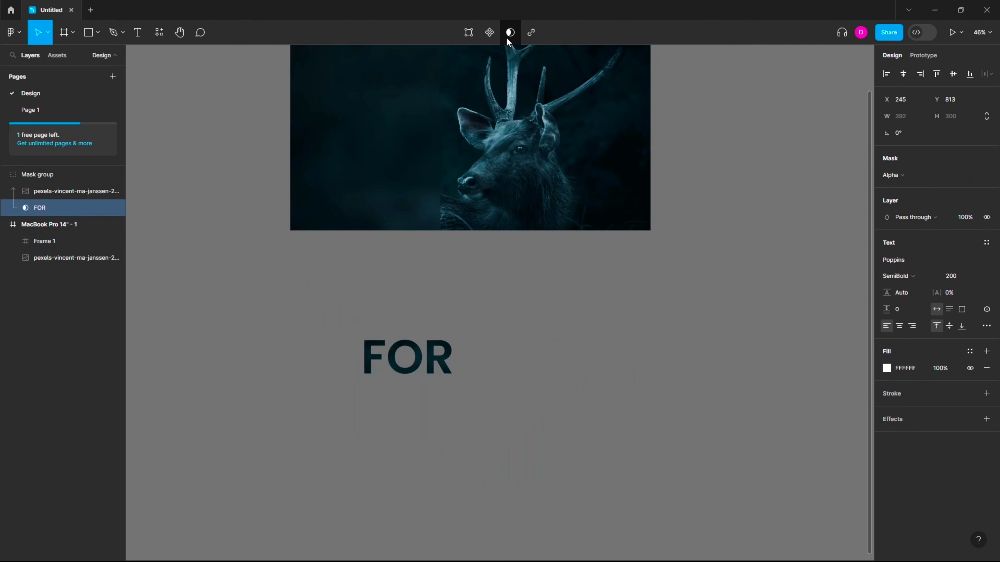
left_click(502, 341)
left_click(23, 175)
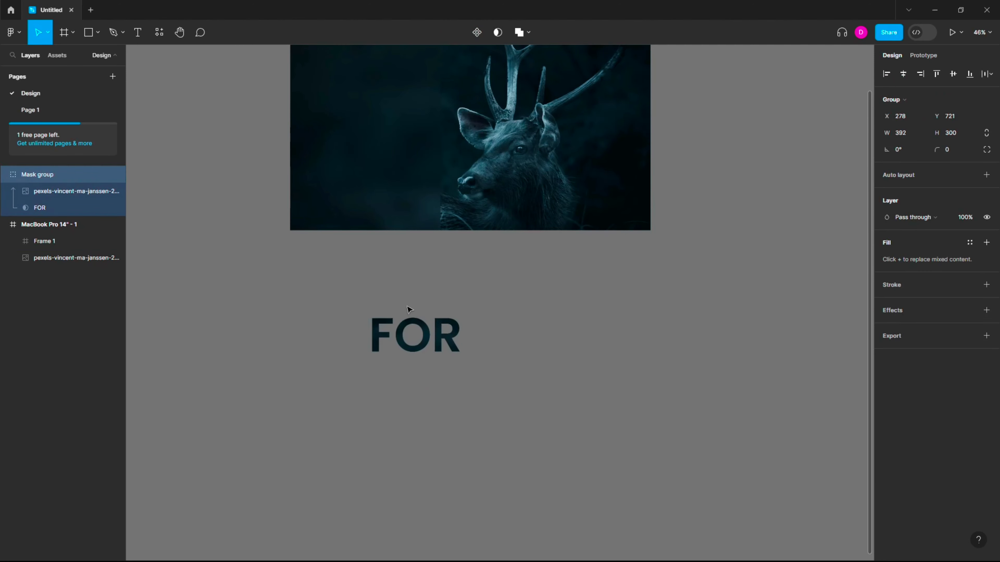
left_click_drag(429, 332, 385, 176)
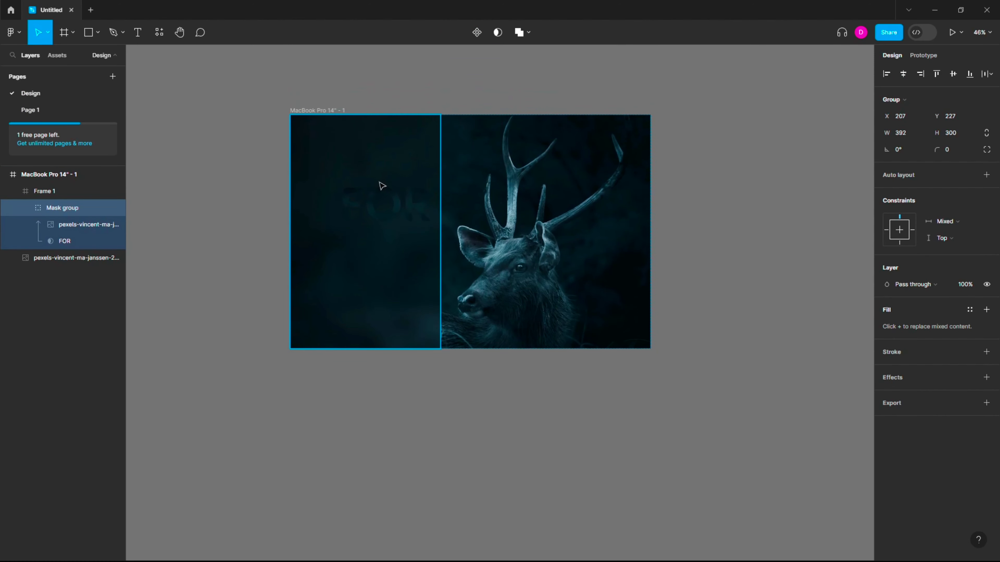
Flip the deer photo inside the FOR mask
right_click(382, 185)
right_click(64, 221)
left_click(64, 229)
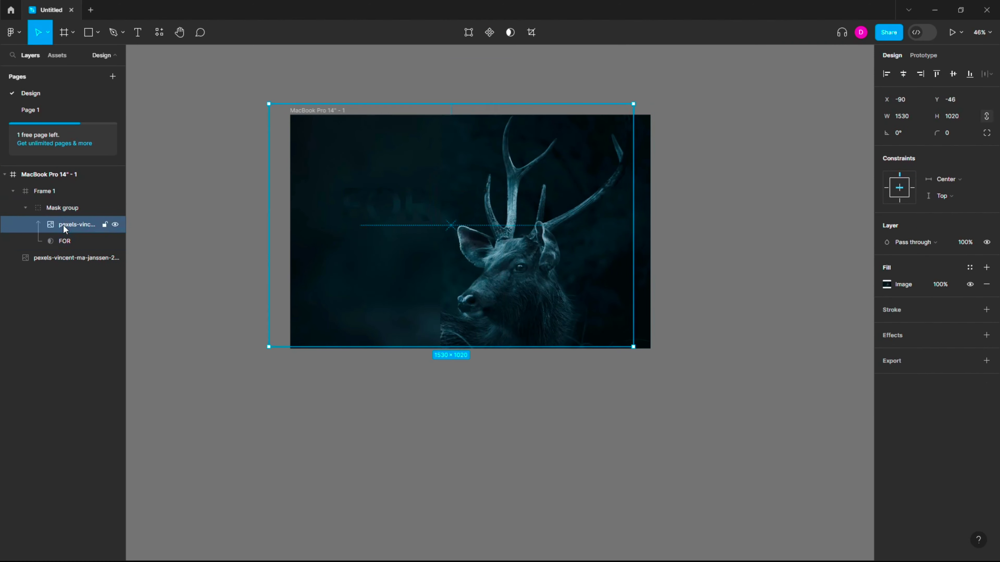
right_click(65, 229)
left_click(71, 503)
Nudge the photo within the FOR letters, then select the mask group
scroll(488, 188, "up", 2)
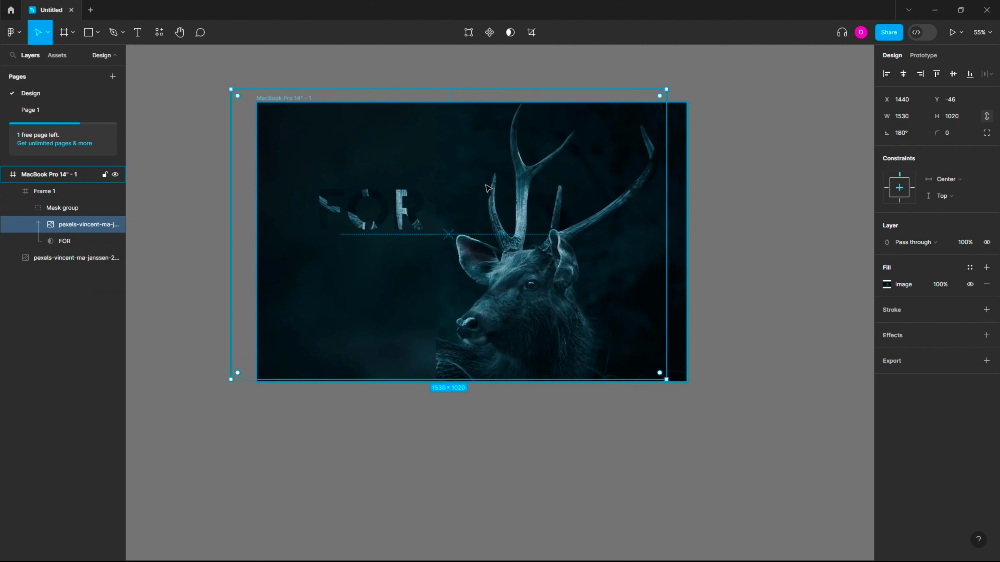
scroll(699, 190, "down", 1)
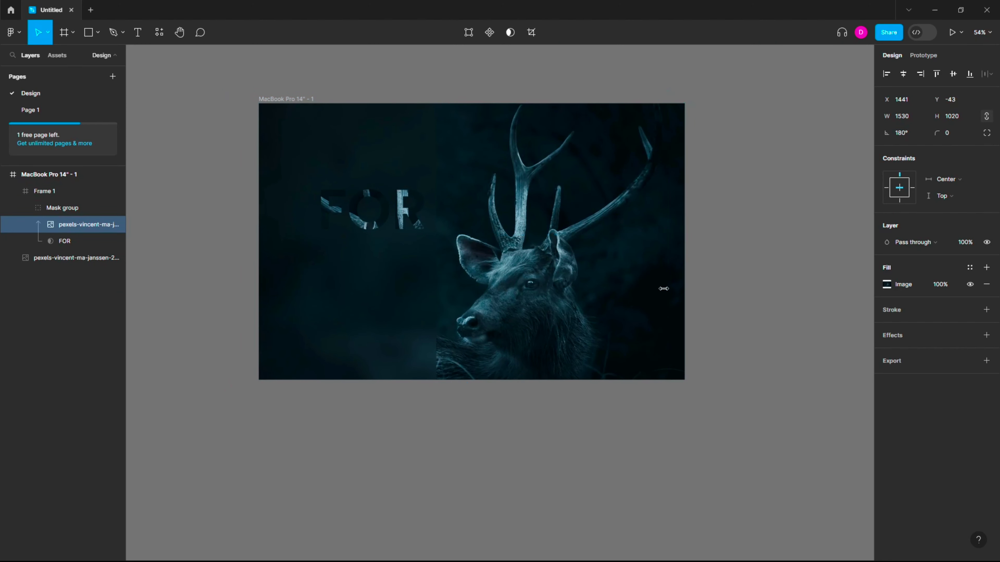
left_click_drag(663, 289, 665, 290)
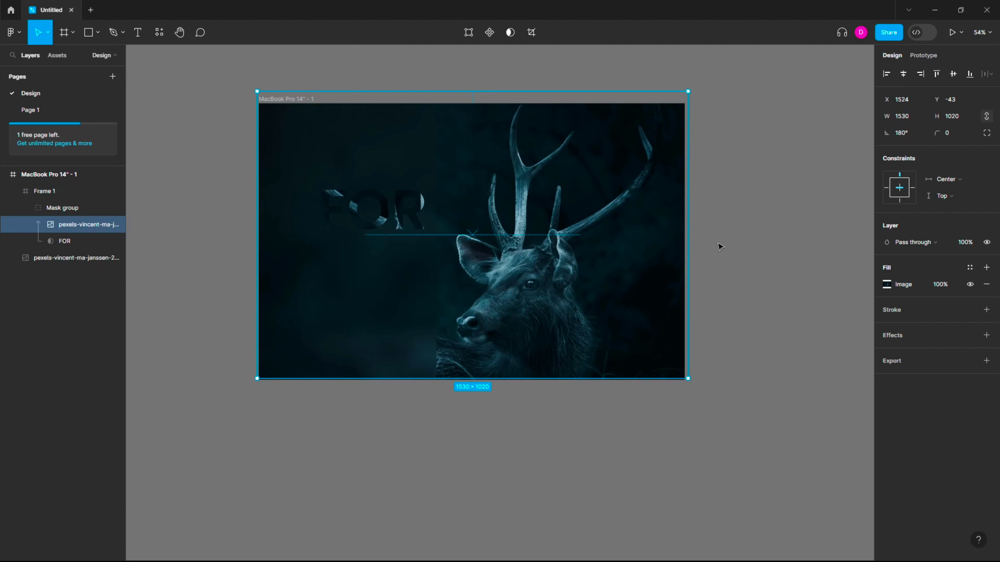
left_click_drag(720, 247, 721, 247)
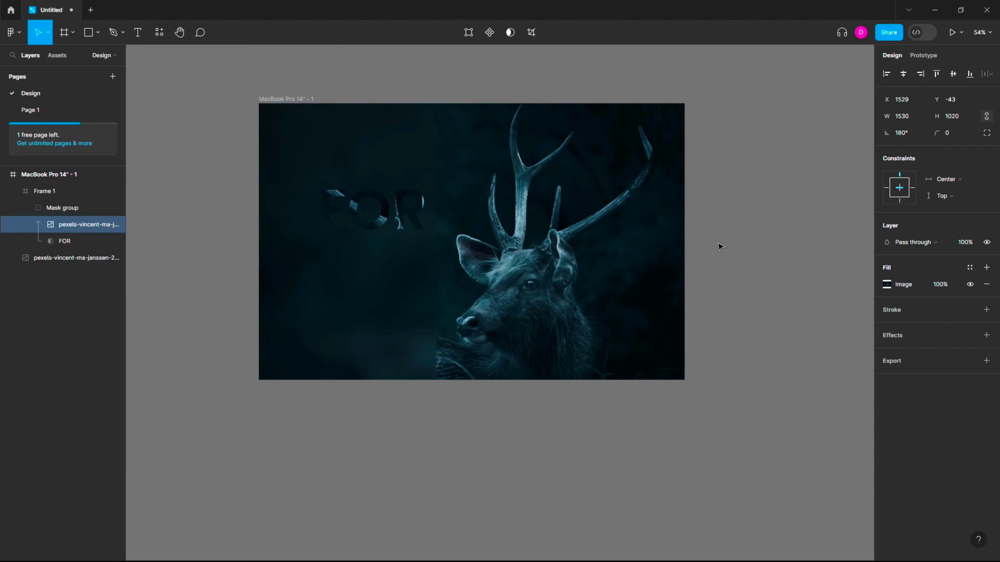
left_click(717, 312)
scroll(338, 205, "up", 3)
left_click(395, 214)
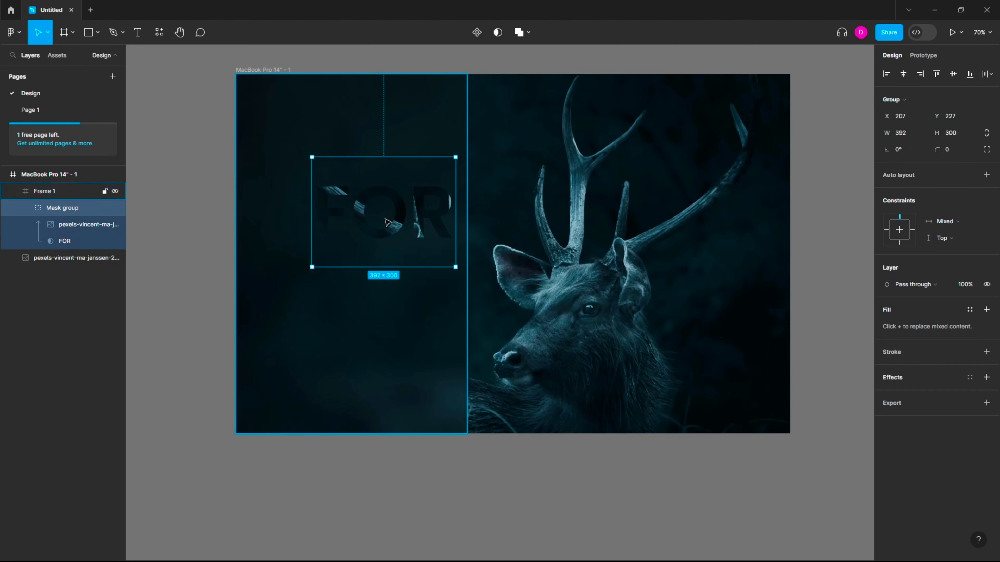
Add an inner shadow effect to the FOR mask group
left_click(902, 378)
left_click(913, 393)
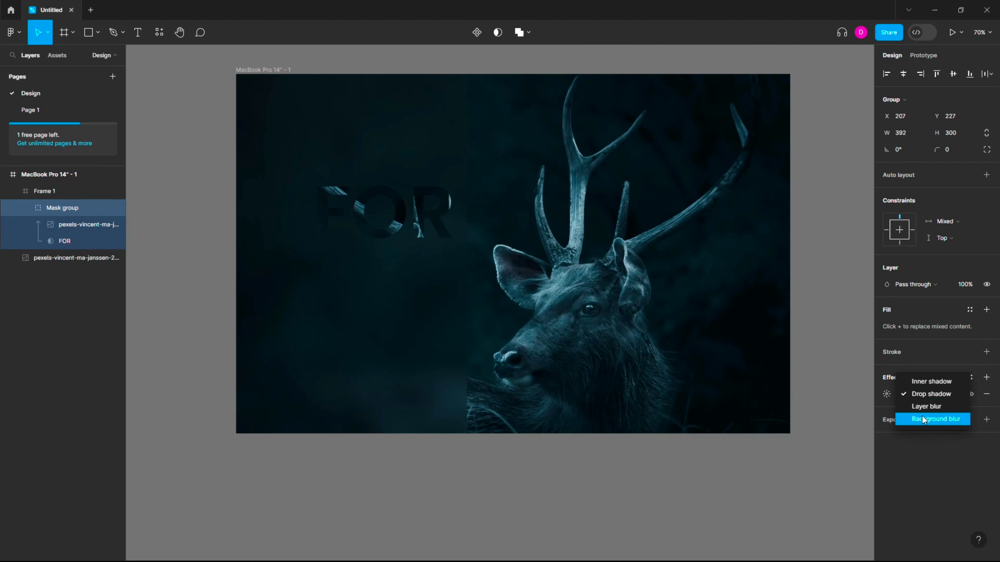
left_click(921, 383)
left_click(888, 394)
Set the inner shadow to white with offsets 12, 12 and blur 30
left_click(784, 419)
type("12")
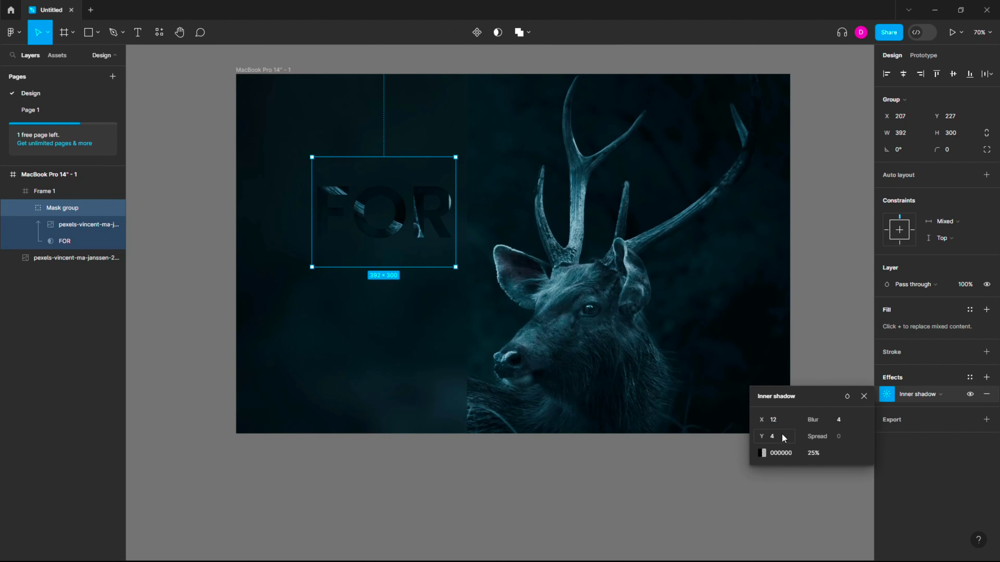
left_click(783, 436)
type("12")
left_click(795, 454)
type("ffff")
key("Return")
type("30")
key("Return")
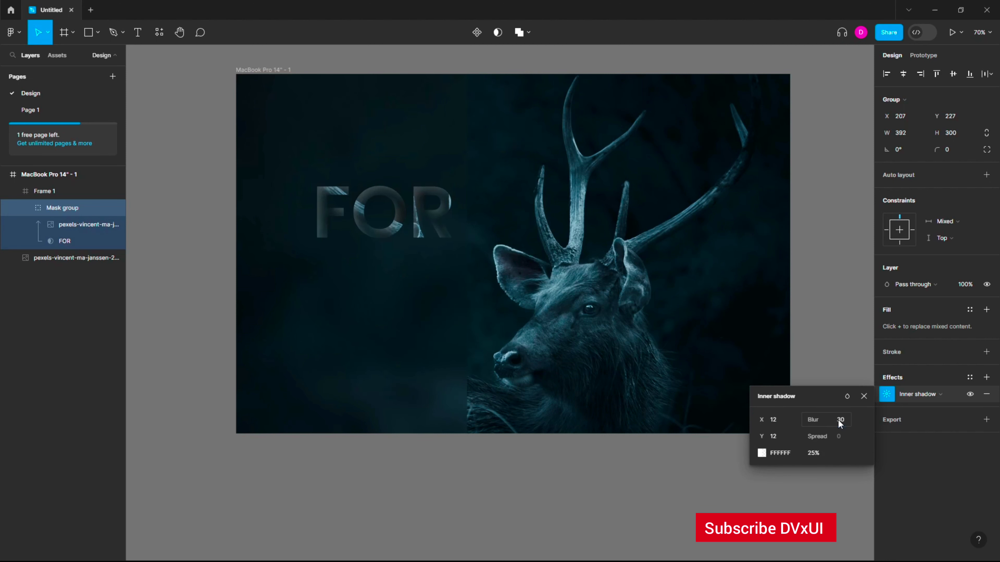
Change the inner shadow offsets to X 2 and Y 2
left_click(778, 425)
type("6")
key("Return")
left_click(778, 434)
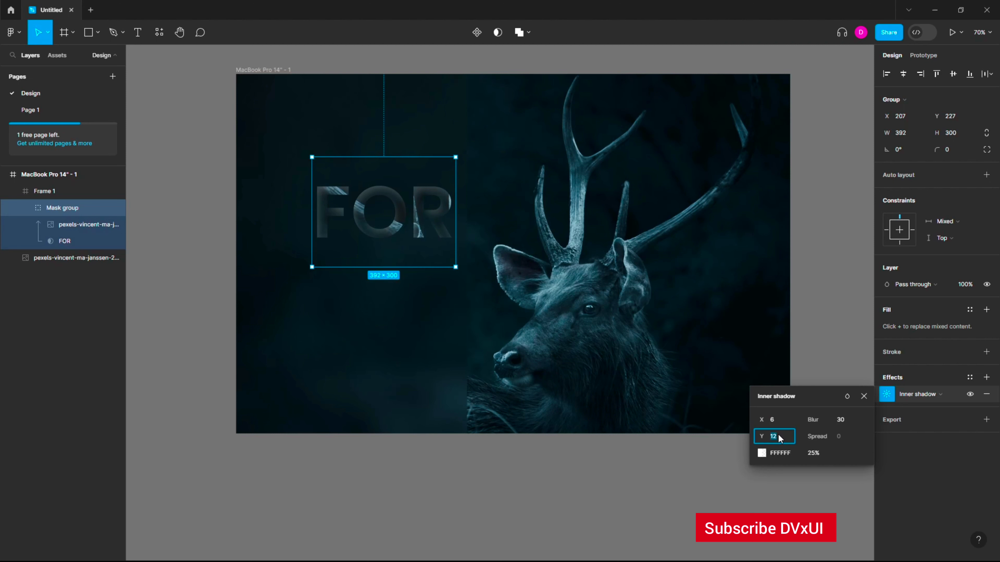
type("2")
key("Return")
left_click(781, 420)
type("2")
key("Return")
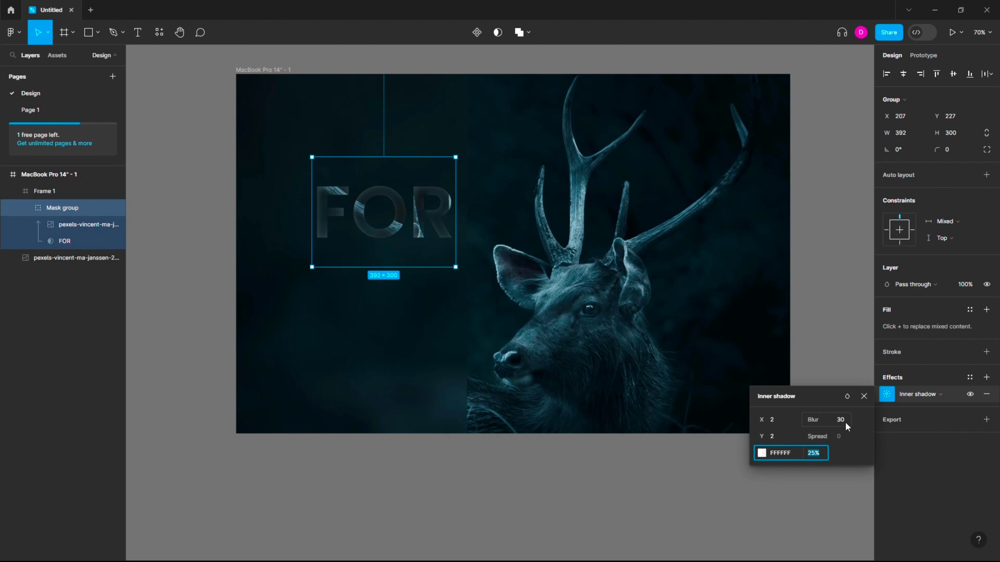
Reduce the inner shadow blur to 12
left_click(845, 421)
key("BackSpace")
type("12")
key("Return")
left_click(795, 455)
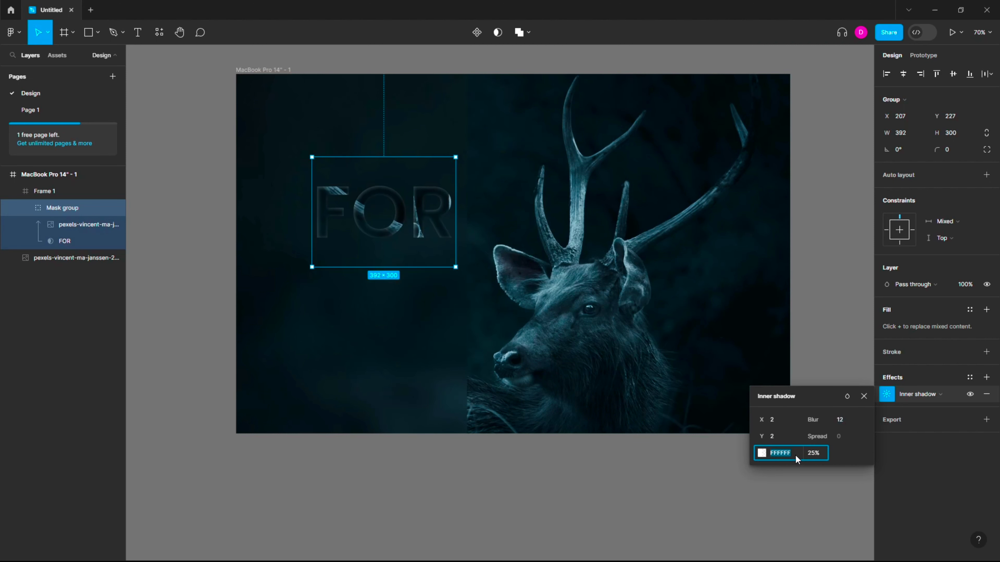
left_click(549, 485)
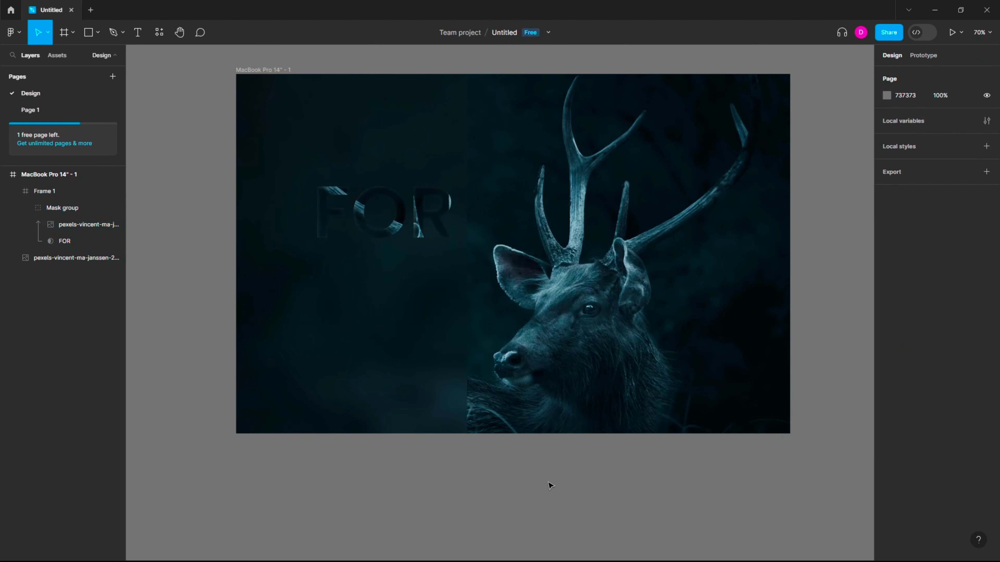
Add EST text and place it right beside FOR to spell FOREST
left_click(641, 163)
scroll(676, 168, "up", 1)
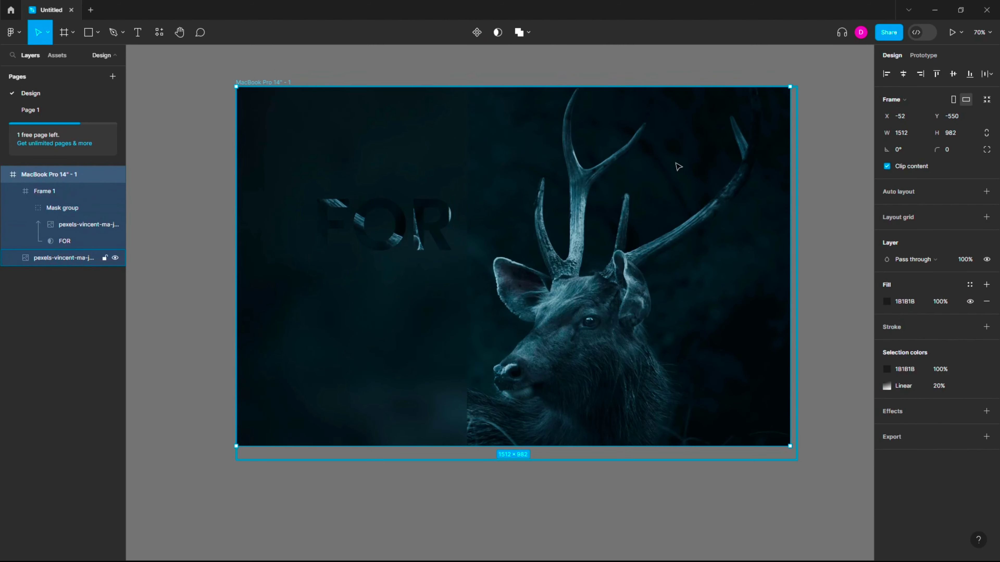
scroll(674, 166, "up", 2)
scroll(675, 165, "up", 1)
key("t")
left_click(460, 214)
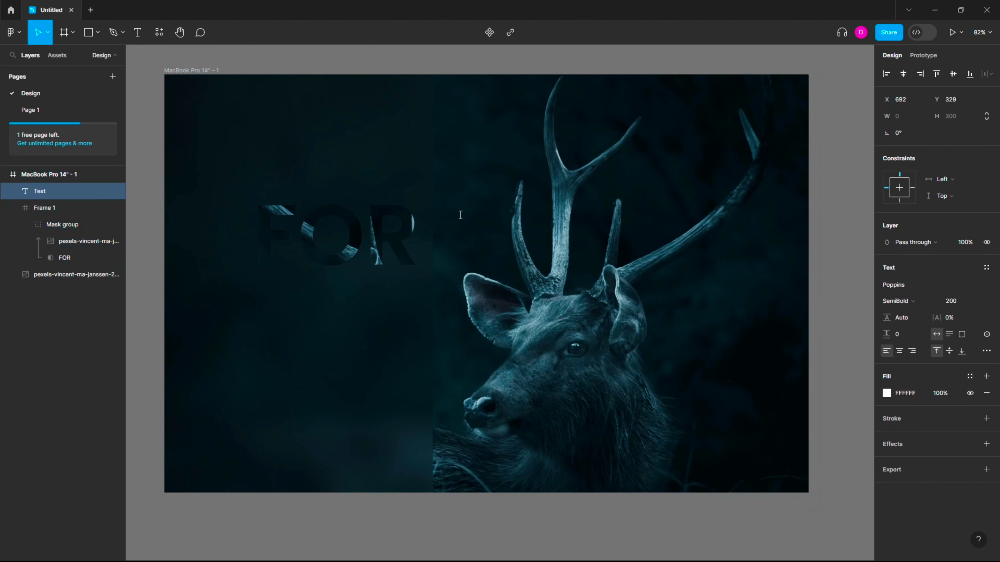
type("EST")
key("Escape")
left_click_drag(526, 275, 507, 232)
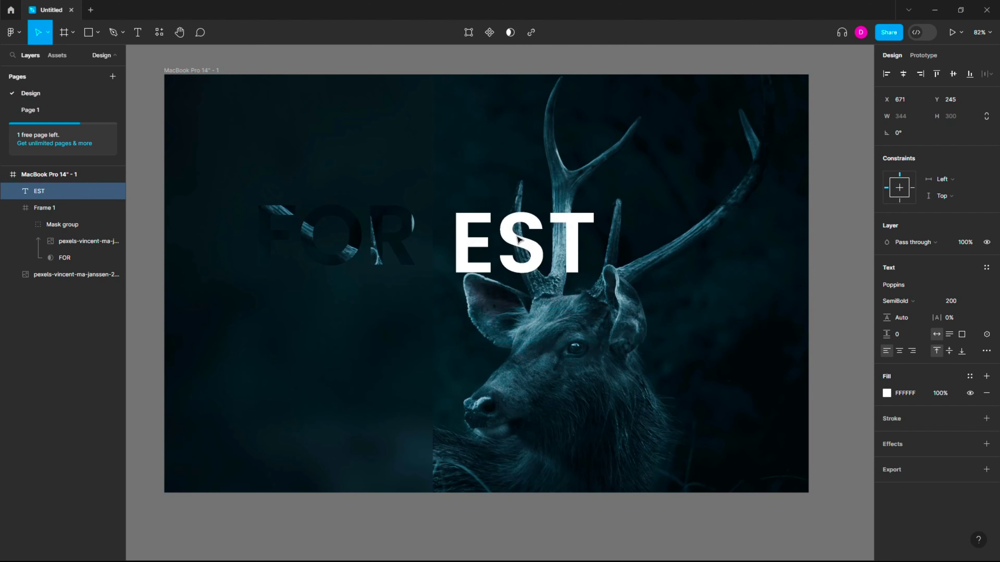
Give the EST text a drop shadow with offsets 12 and 12
left_click(82, 225)
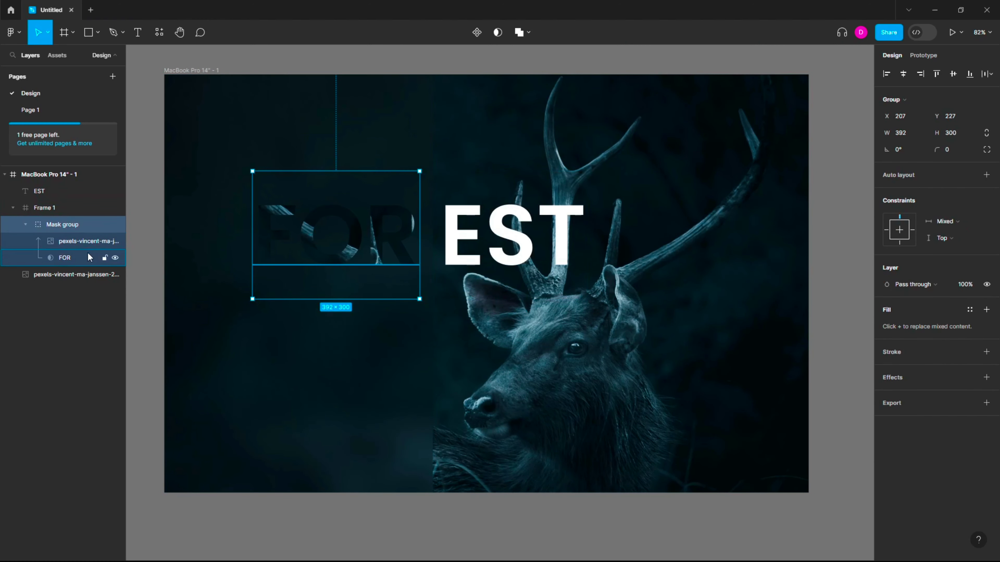
left_click(75, 258)
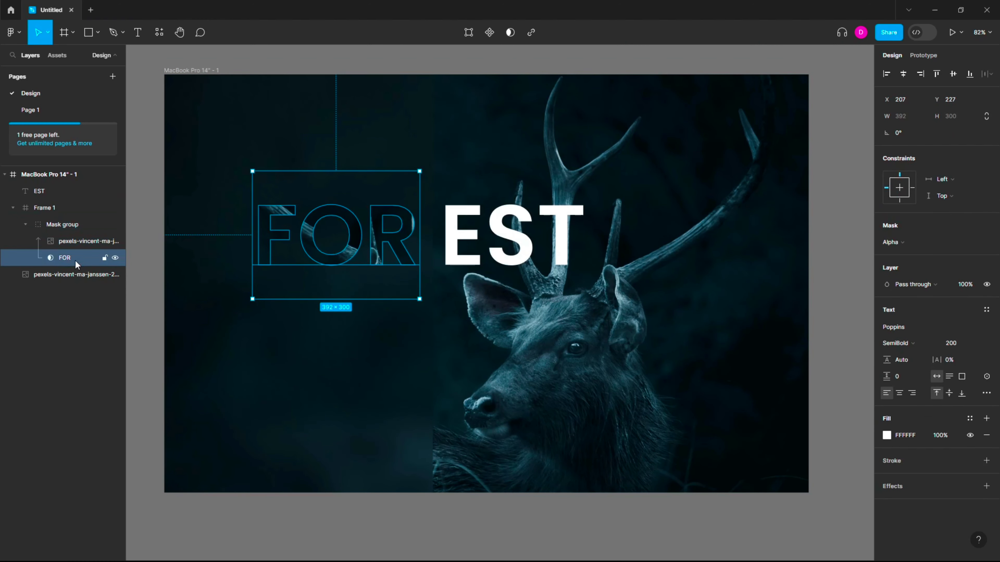
left_click(465, 261)
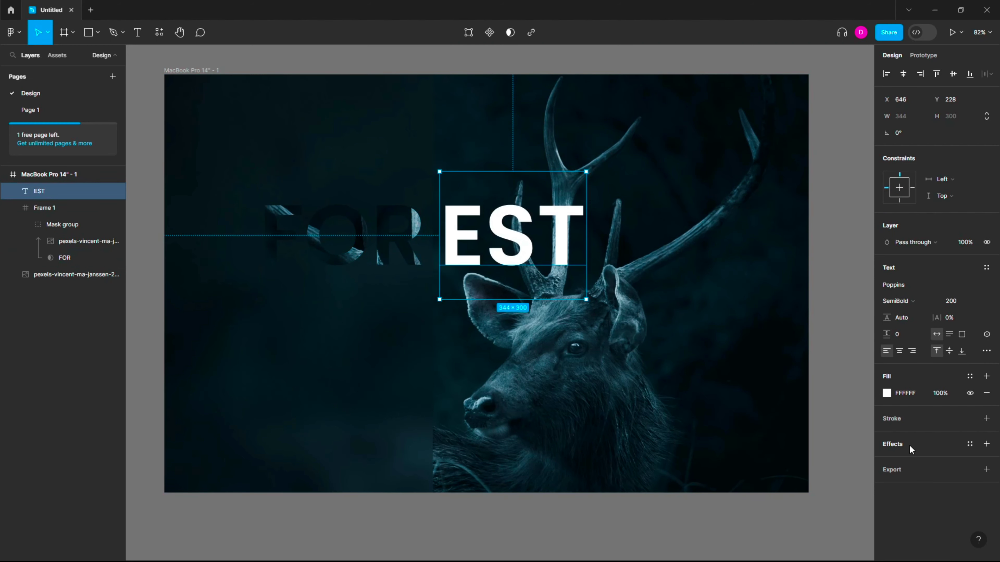
left_click(986, 444)
left_click(887, 461)
left_click(773, 486)
left_click(783, 504)
type("12")
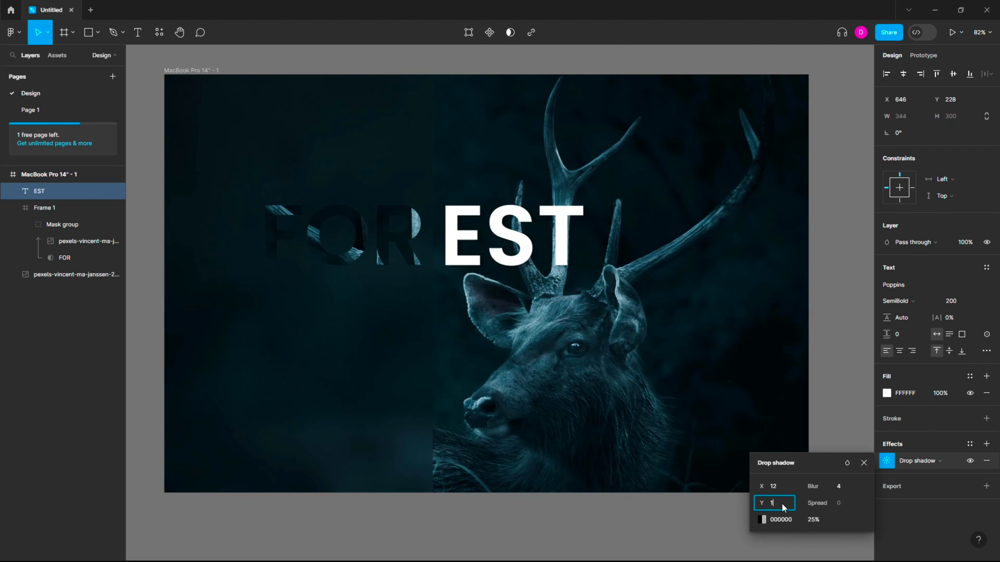
key("Return")
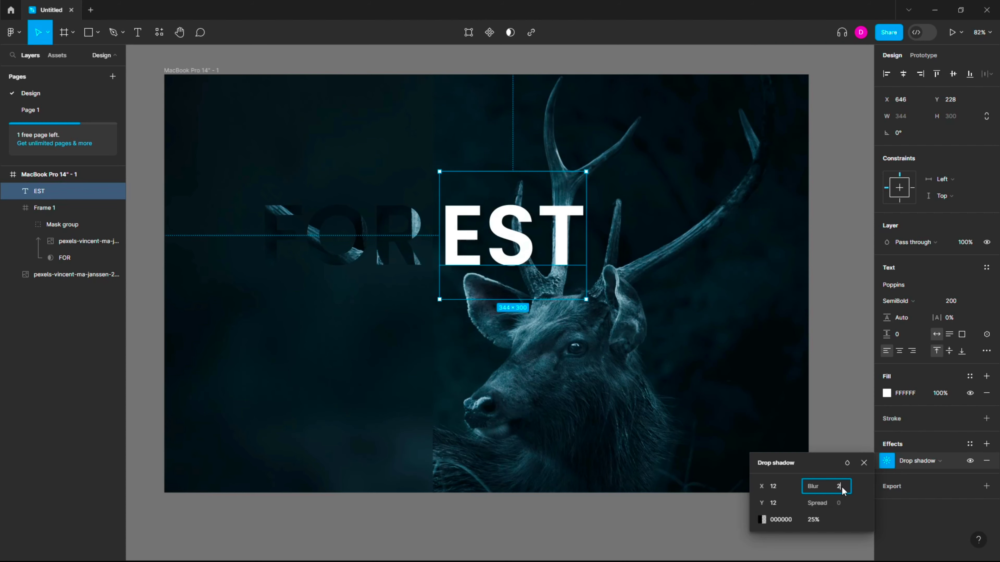
left_click(825, 392)
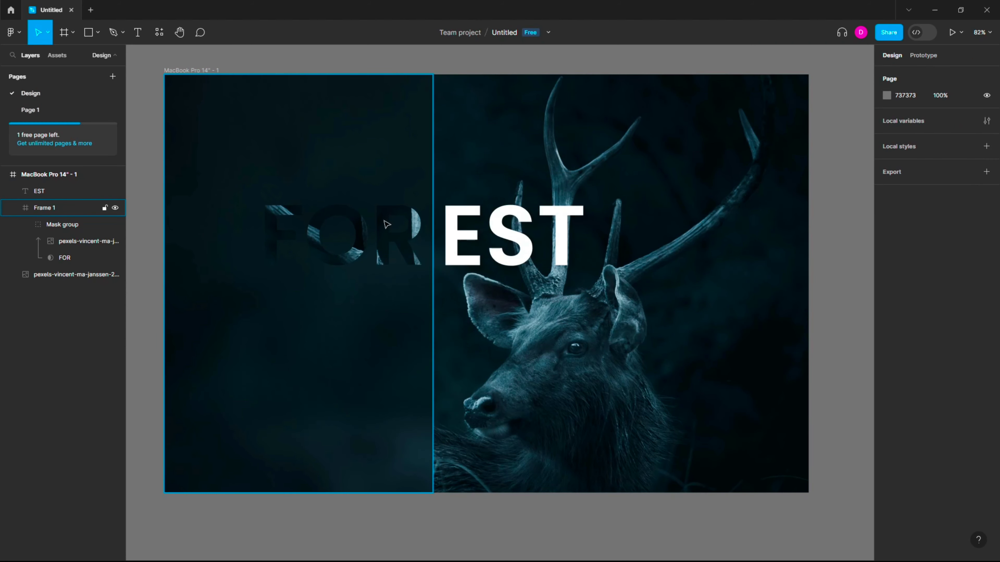
Add a new text reading 'dark' near the frame's top-left
scroll(145, 80, "up", 3)
scroll(146, 80, "up", 3)
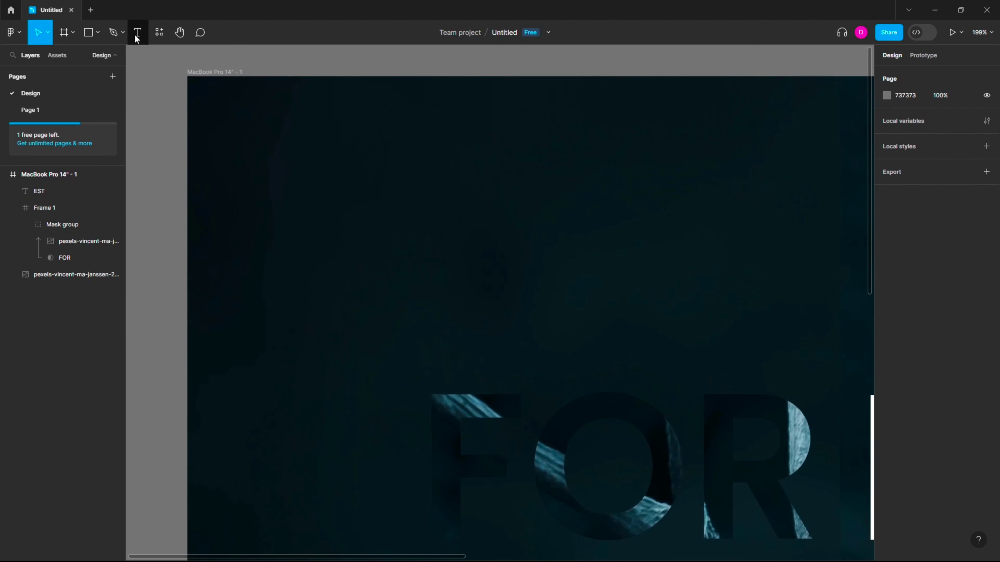
key("t")
left_click(226, 120)
type("deep")
key("Escape")
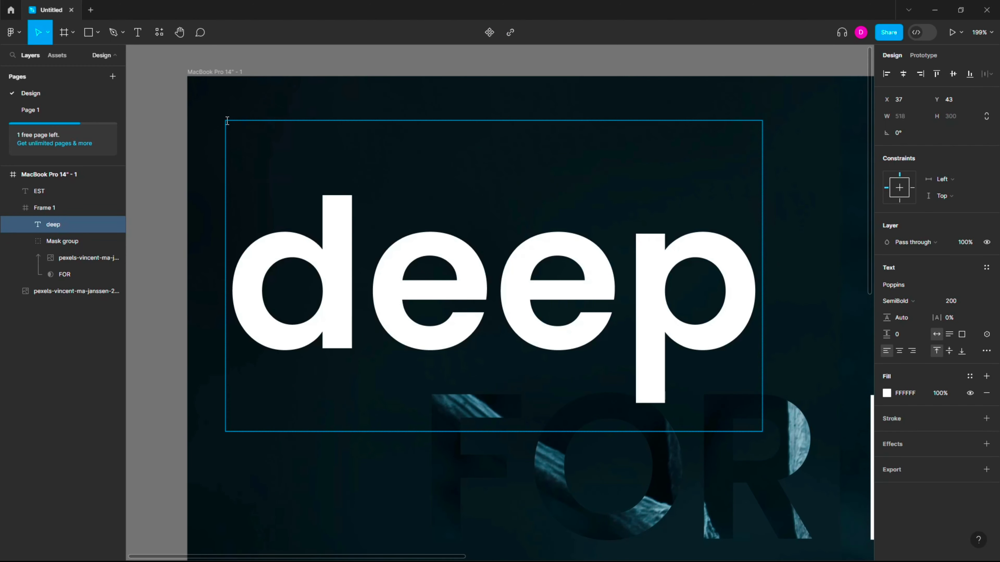
key("Return")
type("dark")
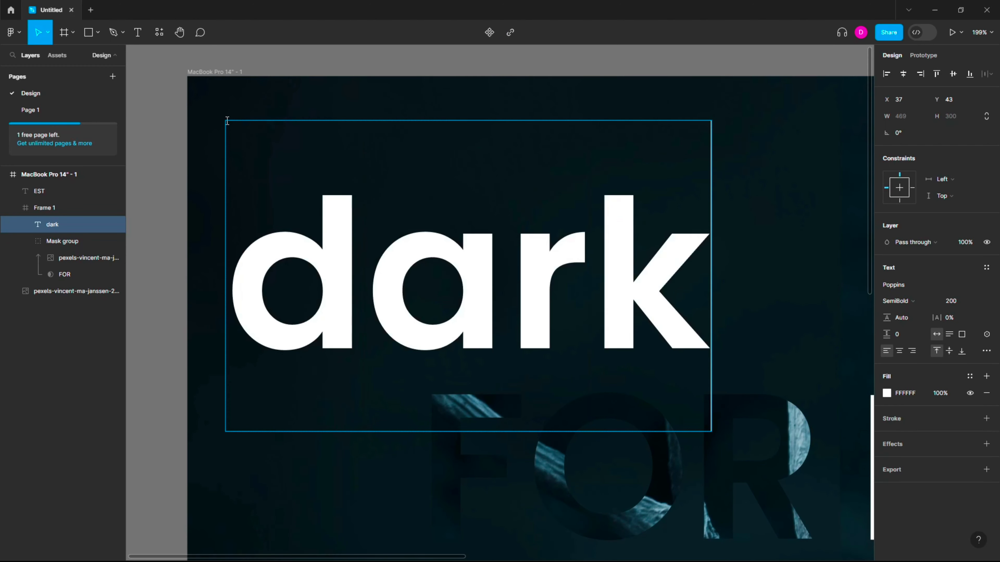
Set the 'dark' text to size 24 in Light weight
key("ctrl+a")
type("24")
key("Return")
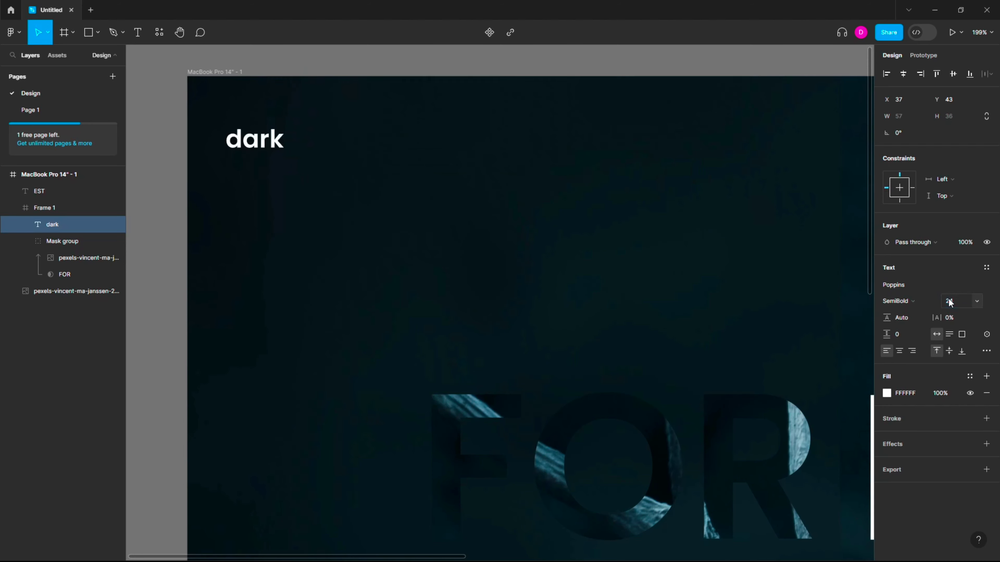
left_click(906, 301)
left_click(916, 269)
left_click(895, 301)
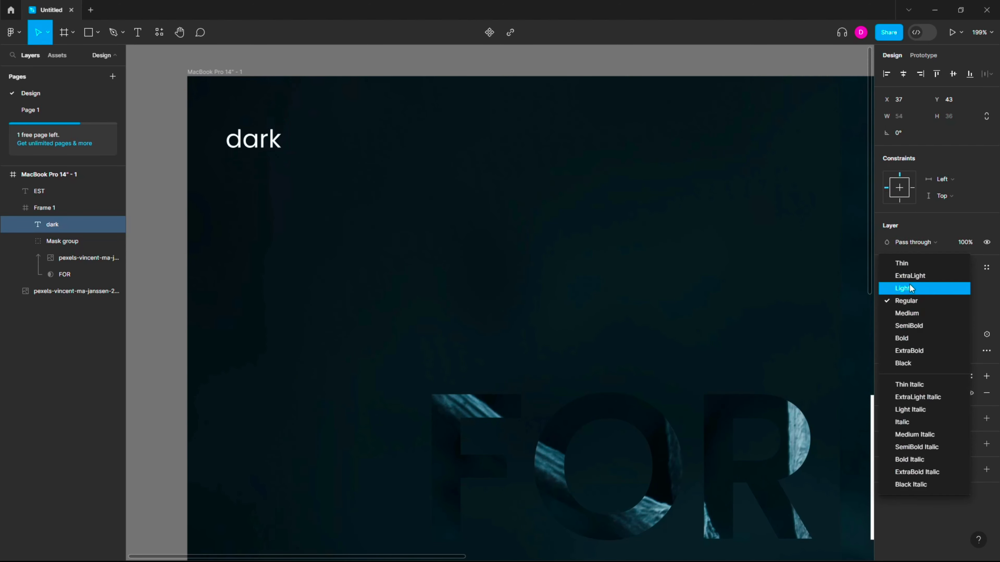
left_click(909, 284)
Duplicate it below as 'FOREST' and set letter spacing 5 on both words
key("ctrl+d")
left_click_drag(254, 144, 253, 174)
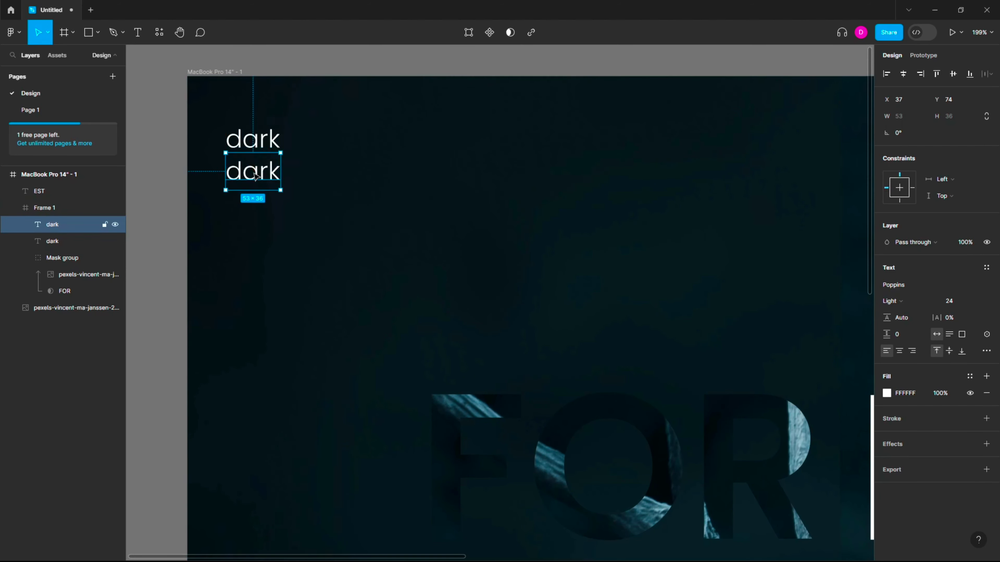
double_click(252, 175)
type("FOREST")
left_click(256, 139, "shift")
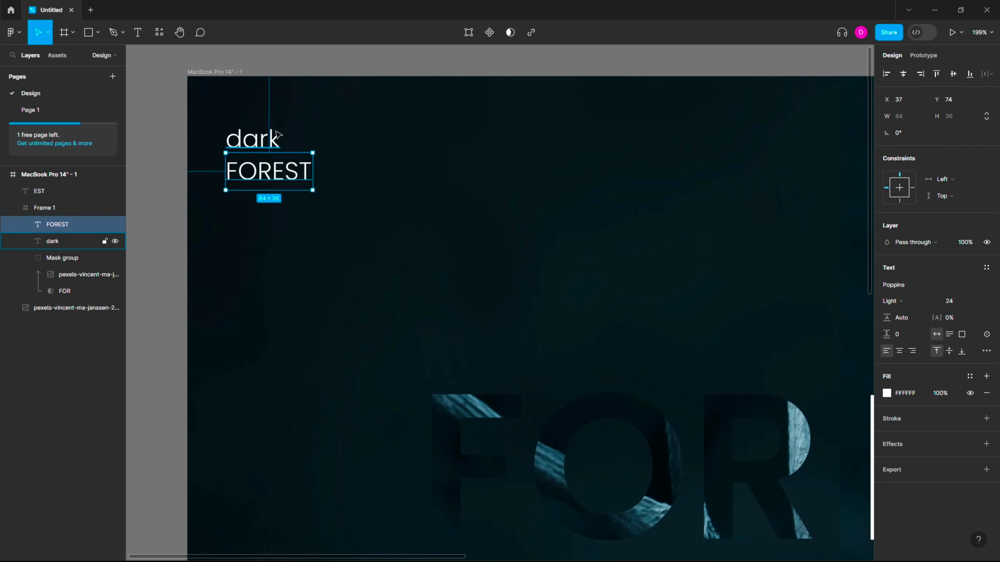
type("5")
key("Return")
Make FOREST Medium weight at size 22 and move it snugly under 'dark'
left_click(775, 269)
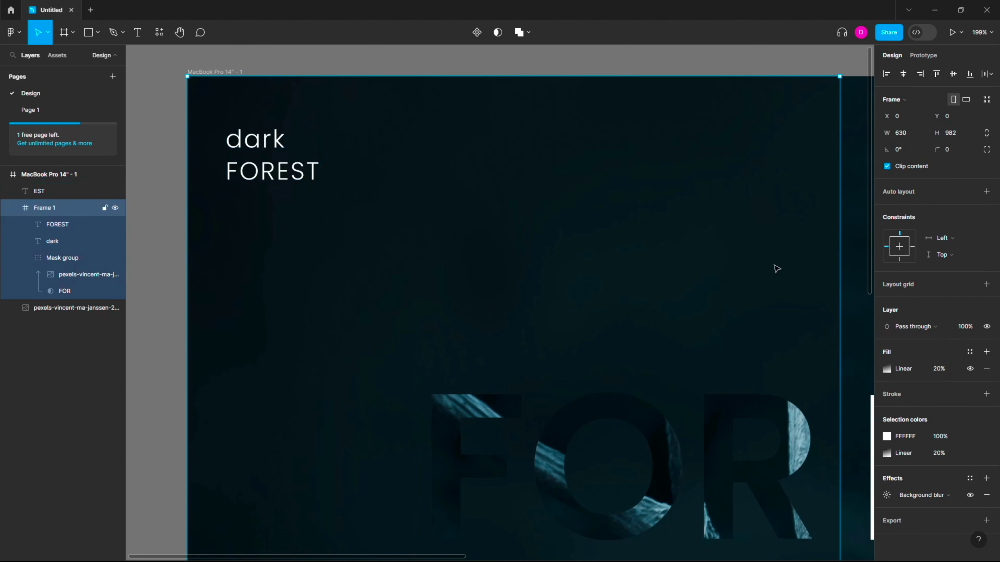
left_click(308, 186)
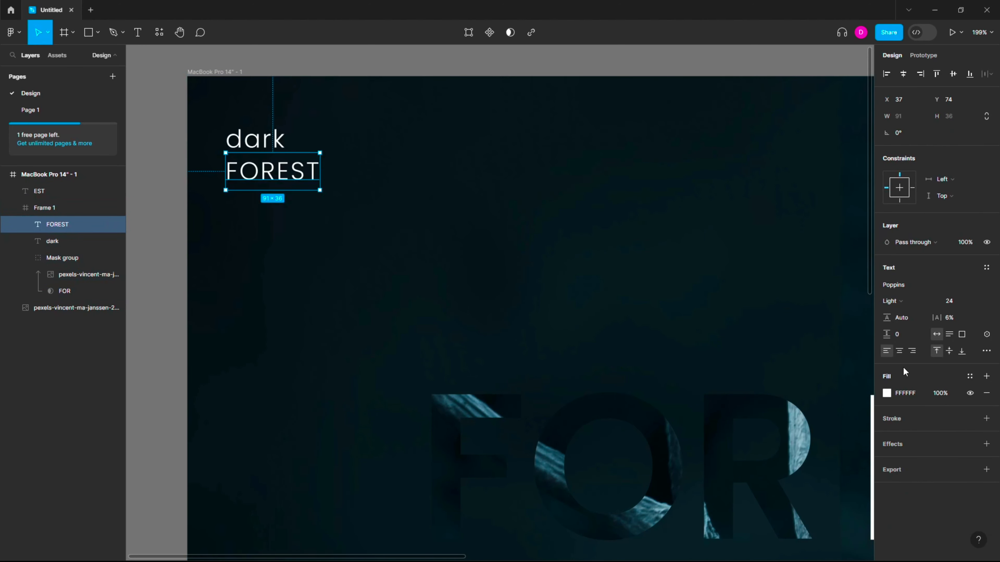
left_click(895, 300)
left_click(901, 327)
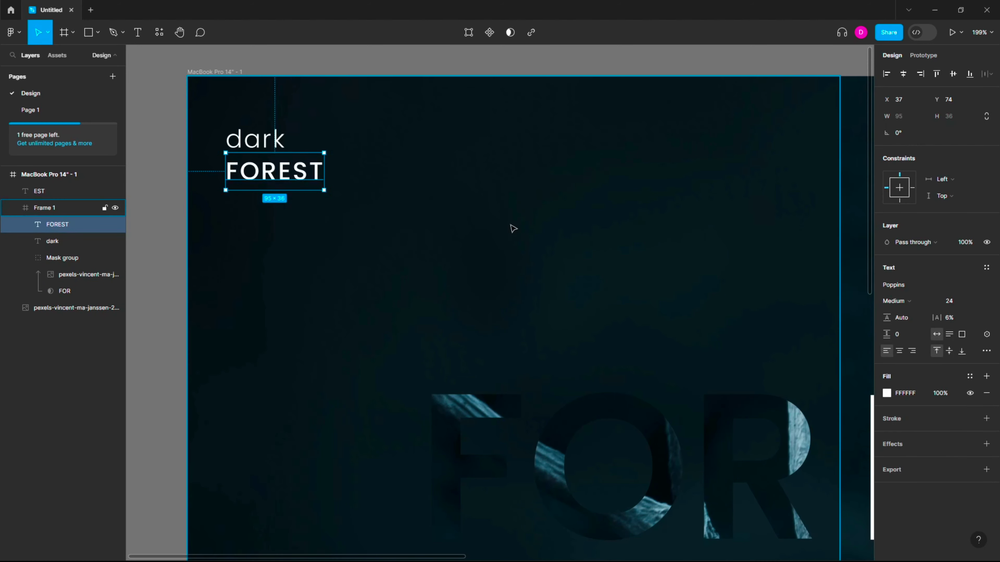
left_click(957, 301)
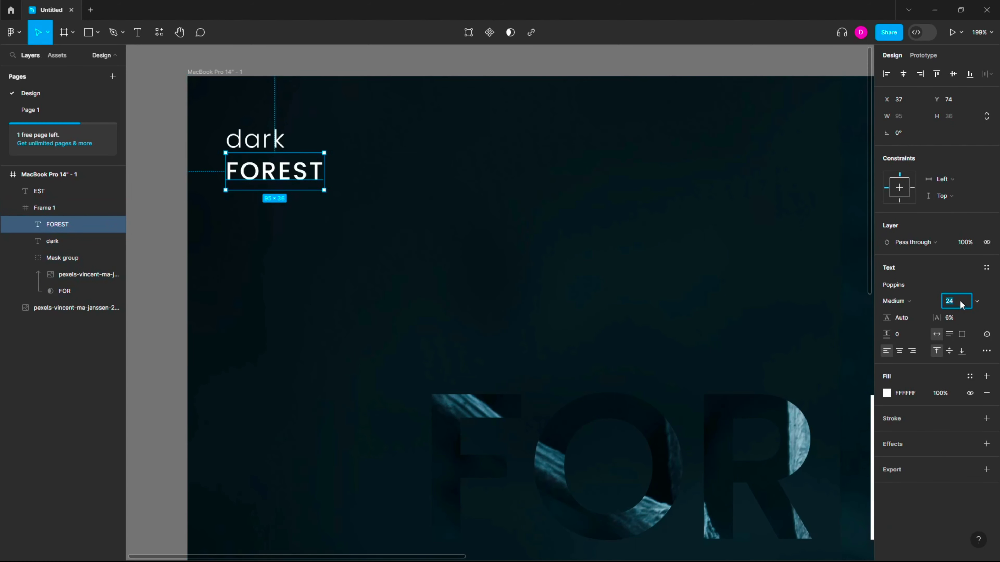
type("22")
key("Return")
left_click(531, 193)
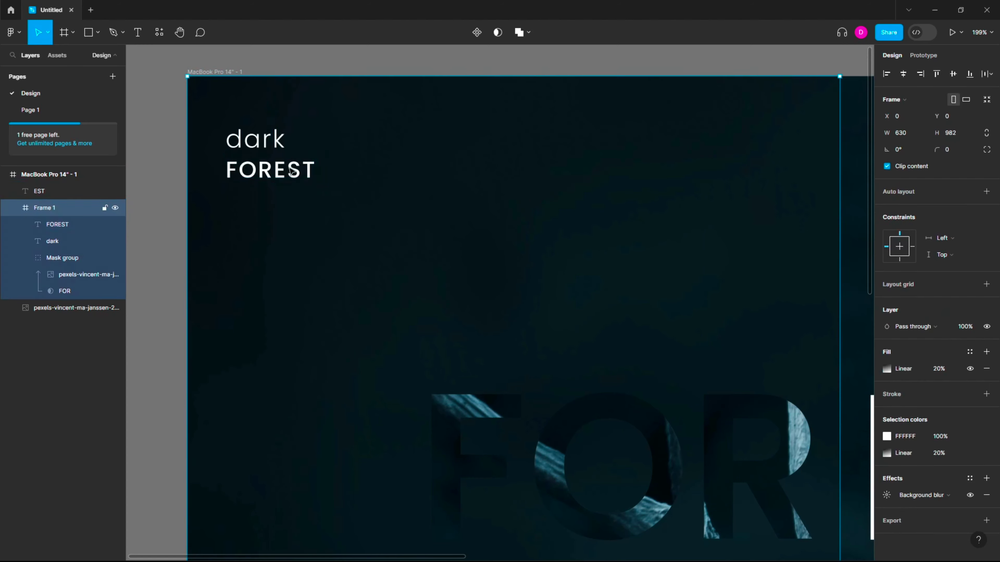
left_click_drag(292, 172, 291, 170)
left_click(272, 140, "shift")
left_click(346, 127)
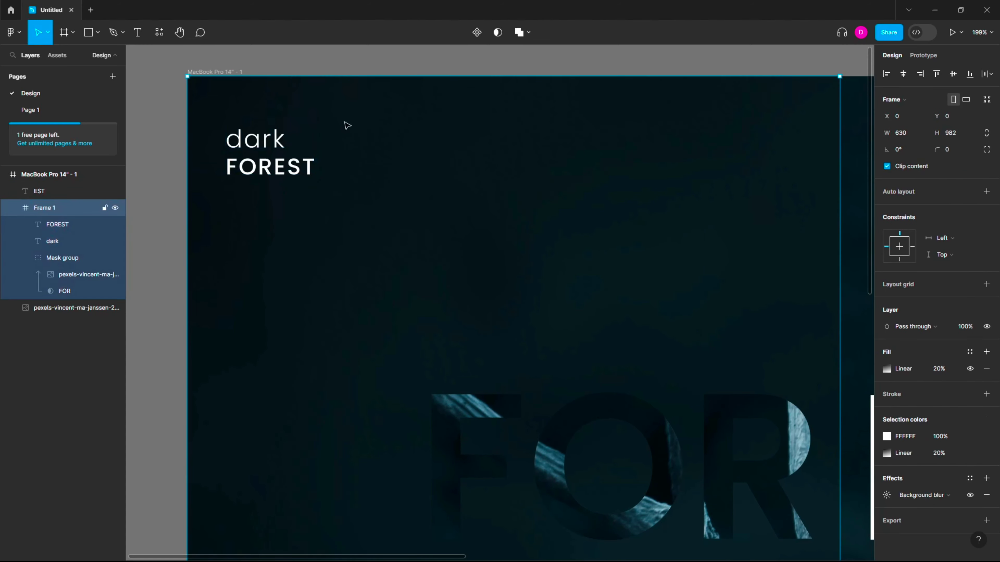
scroll(299, 125, "up", 5)
Draw two overlapping 18×18 circles beside the title, fill them 6D90AB, and mask them into a lens
key("o")
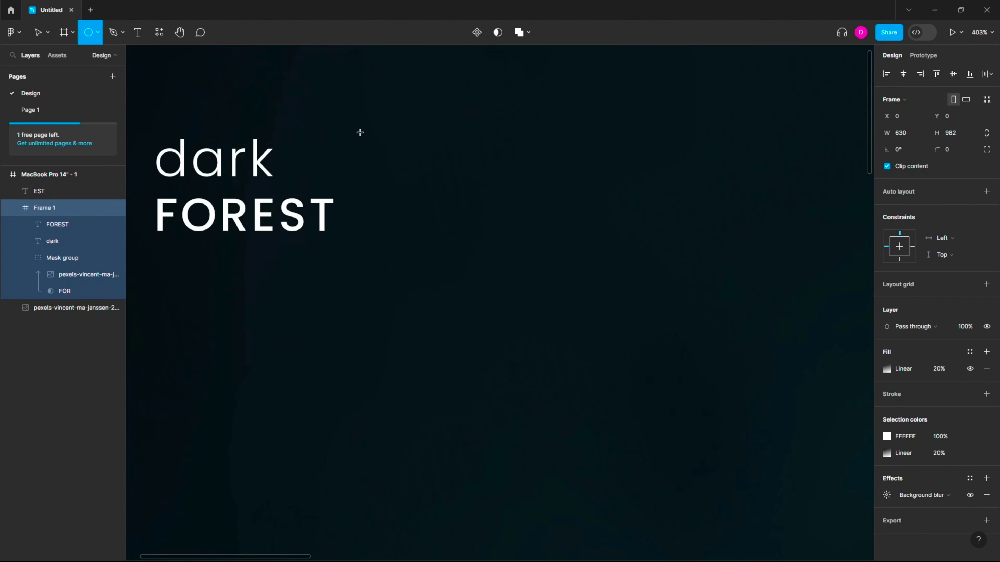
left_click(360, 132)
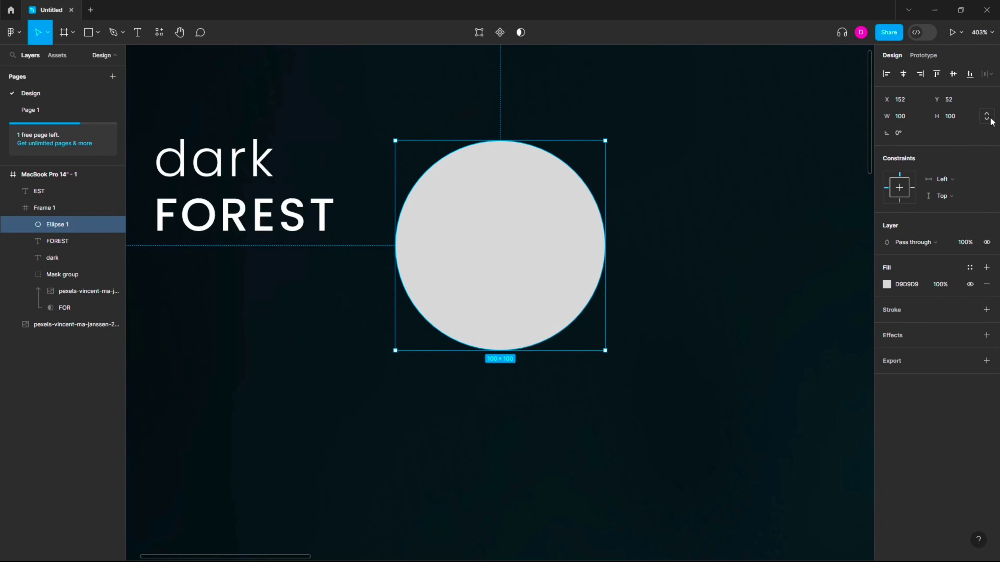
type("18")
key("Return")
left_click_drag(414, 164, 433, 163)
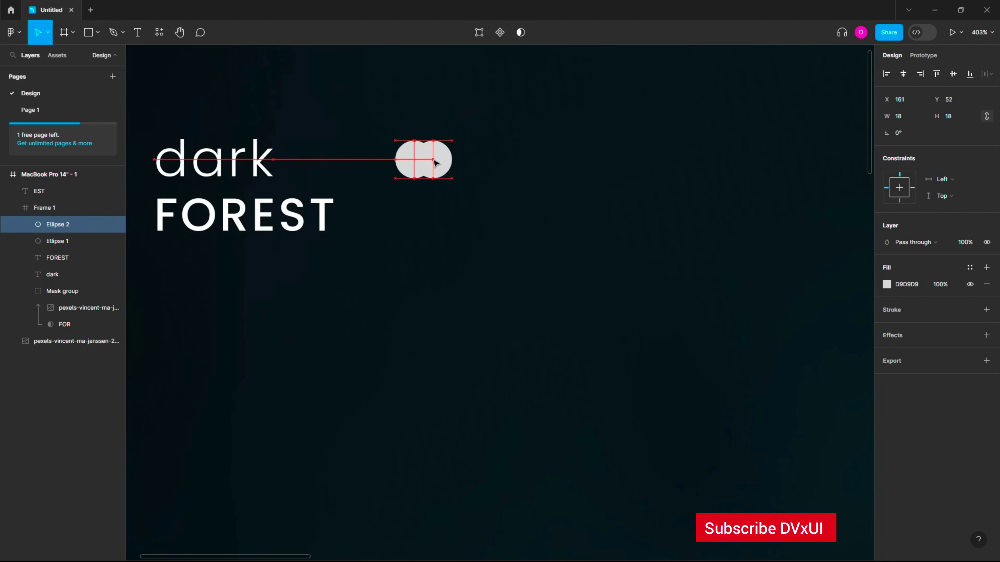
left_click(409, 162, "shift")
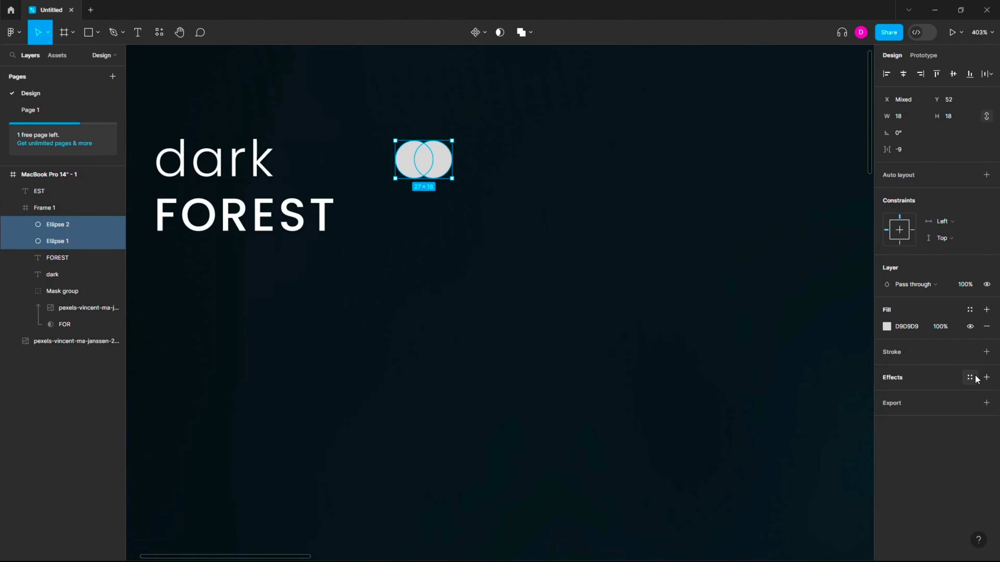
type("6D90AB")
key("Return")
left_click(500, 33)
Draw a closed four-point pointed wedge inside the teal lens
left_click(466, 149)
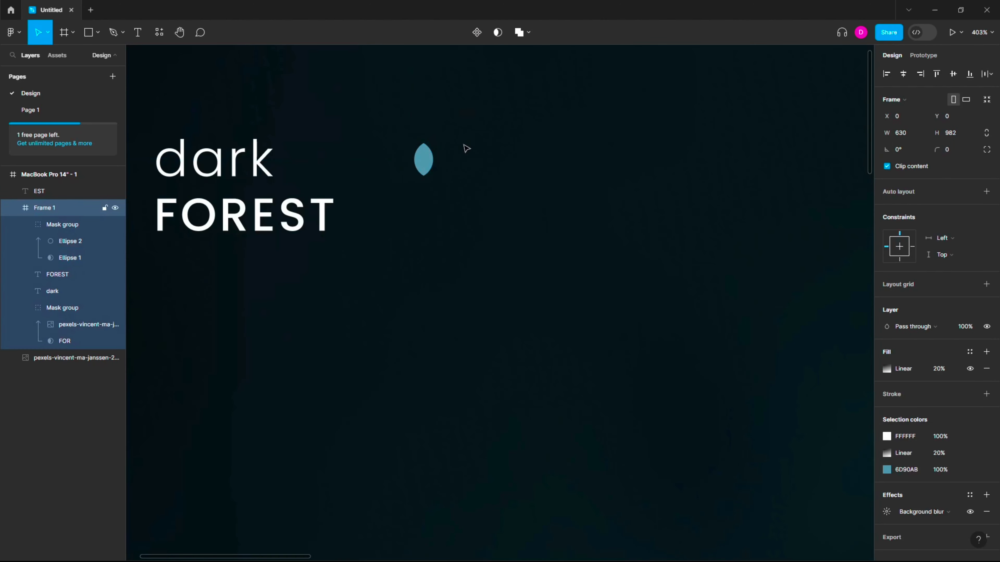
scroll(428, 155, "up", 5)
scroll(427, 157, "up", 5)
scroll(428, 139, "up", 2)
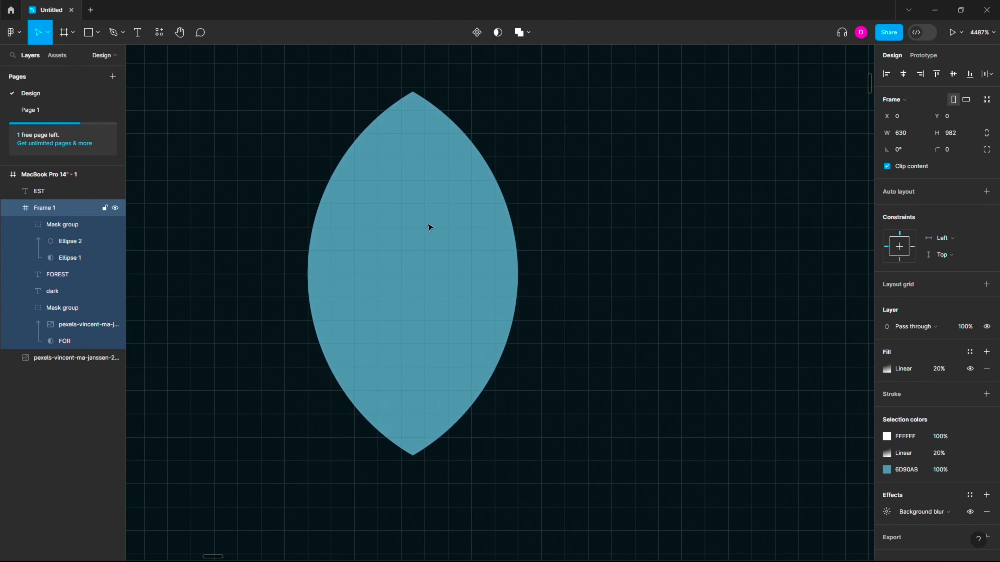
key("p")
left_click(413, 192)
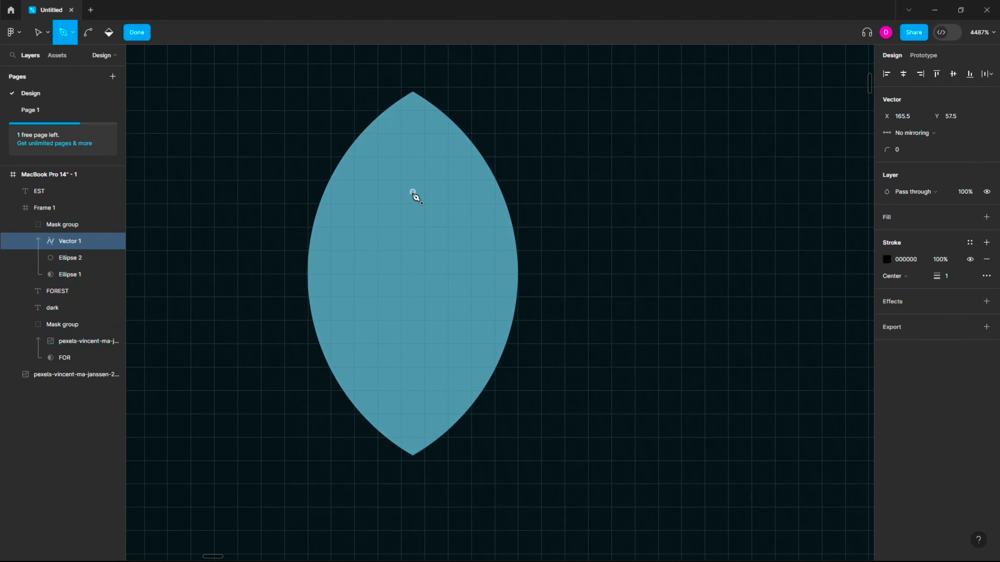
left_click(377, 426)
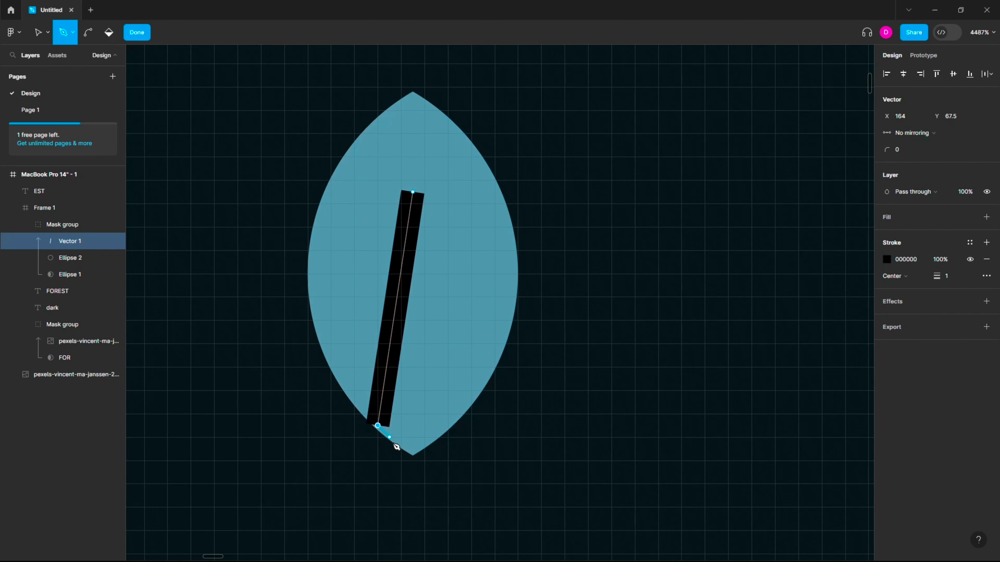
left_click(413, 459)
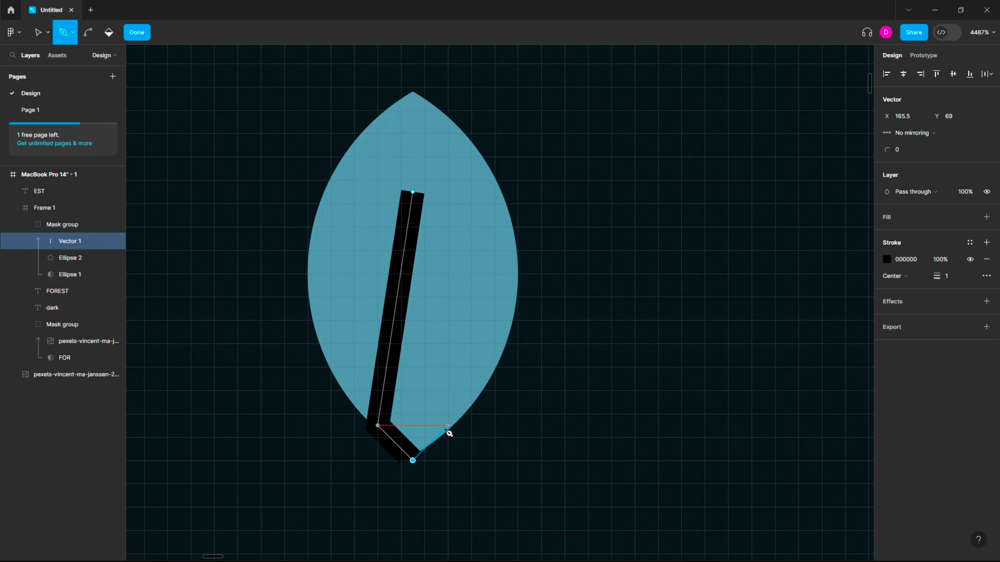
left_click(448, 427)
left_click(413, 193)
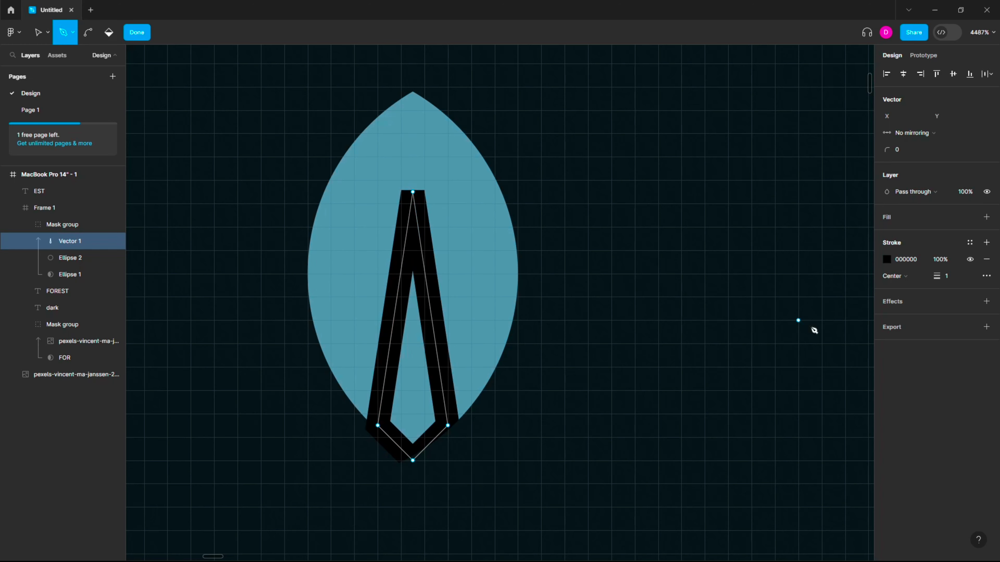
left_click(945, 275)
Give the wedge a 0.2 stroke, 1B1B1B fill, and stroke colour 091217 sampled from the background
type("0.2")
key("Return")
left_click(901, 223)
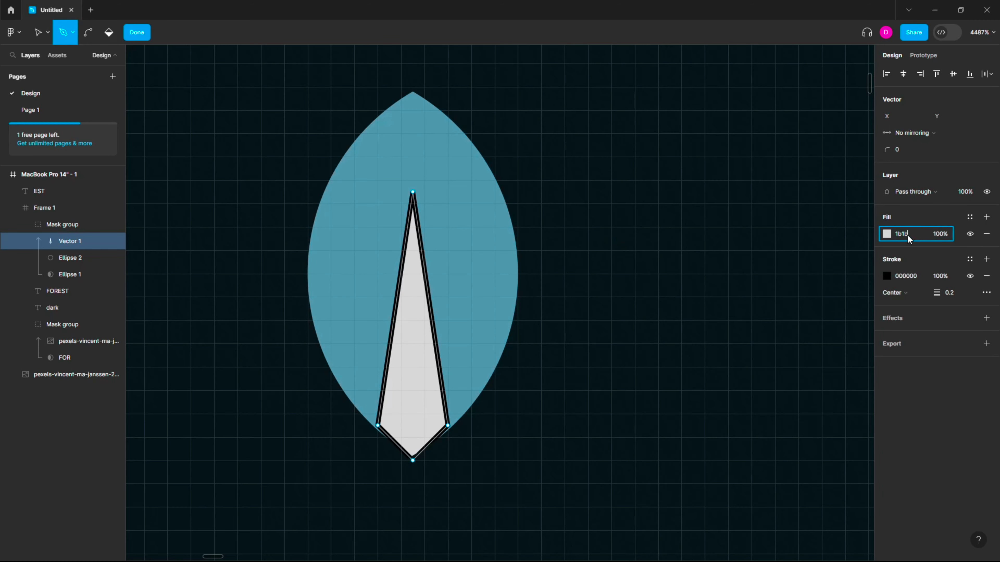
type("1b")
key("Return")
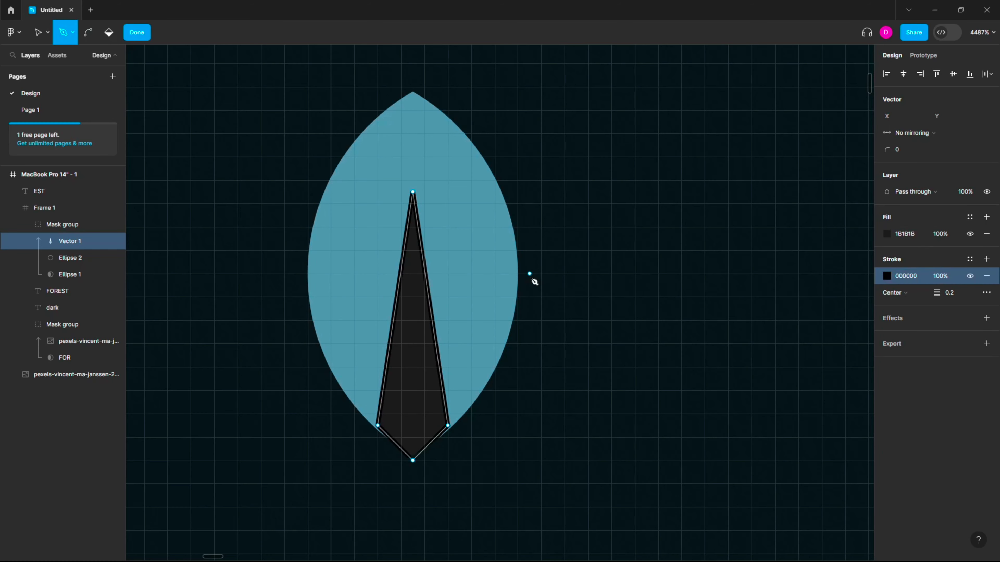
left_click(40, 33)
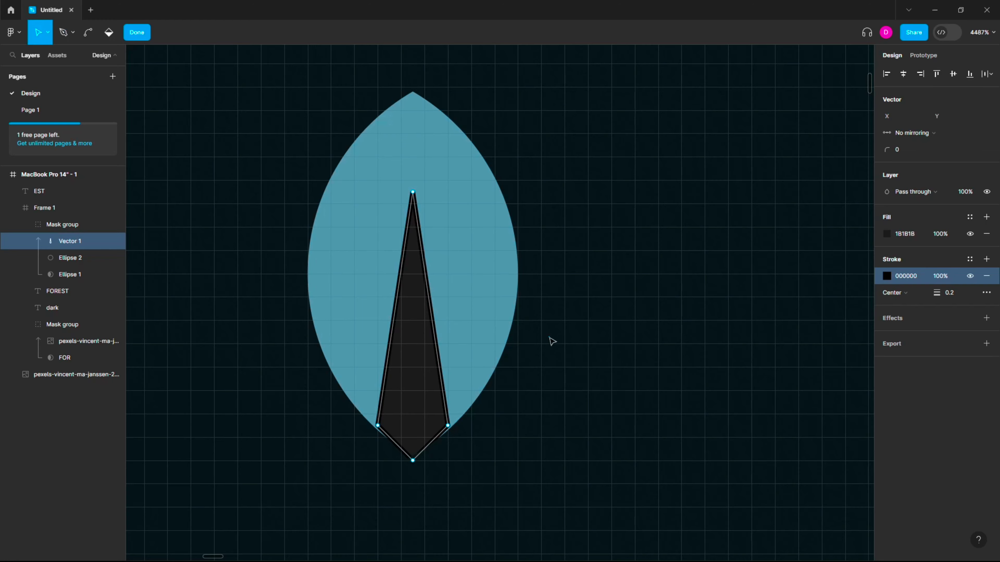
key("Escape")
left_click(886, 326)
left_click(763, 440)
left_click(672, 429)
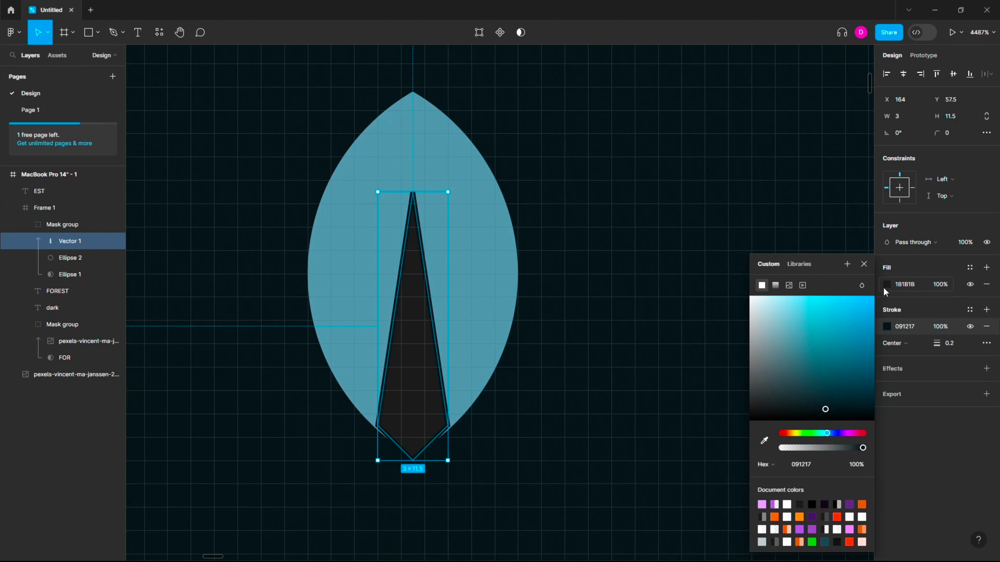
key("Escape")
key("Escape")
scroll(629, 290, "down", 3)
left_click(493, 253)
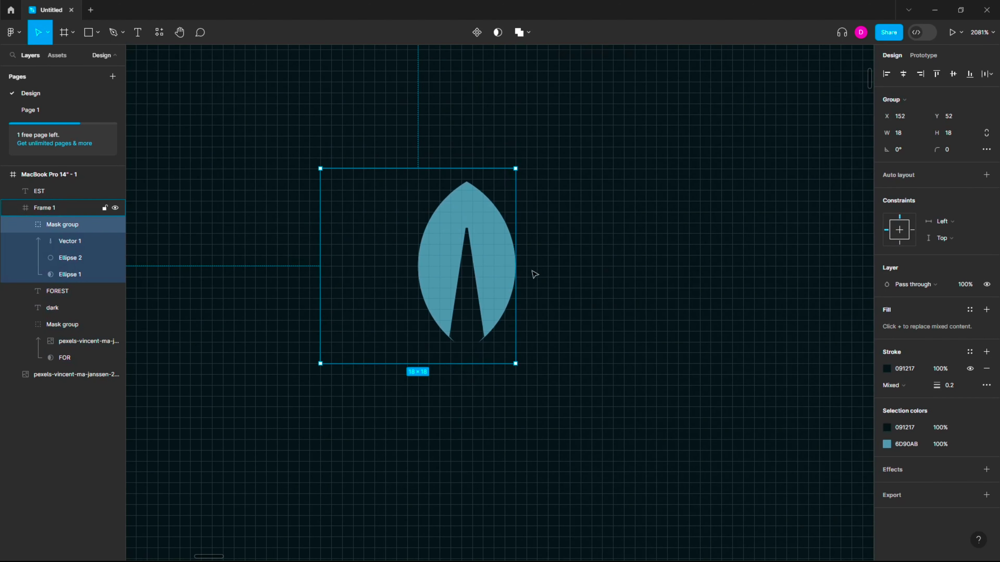
Inspect the leaf's layers and select the whole Mask group
scroll(534, 274, "down", 2)
left_click(45, 207)
left_click(25, 225)
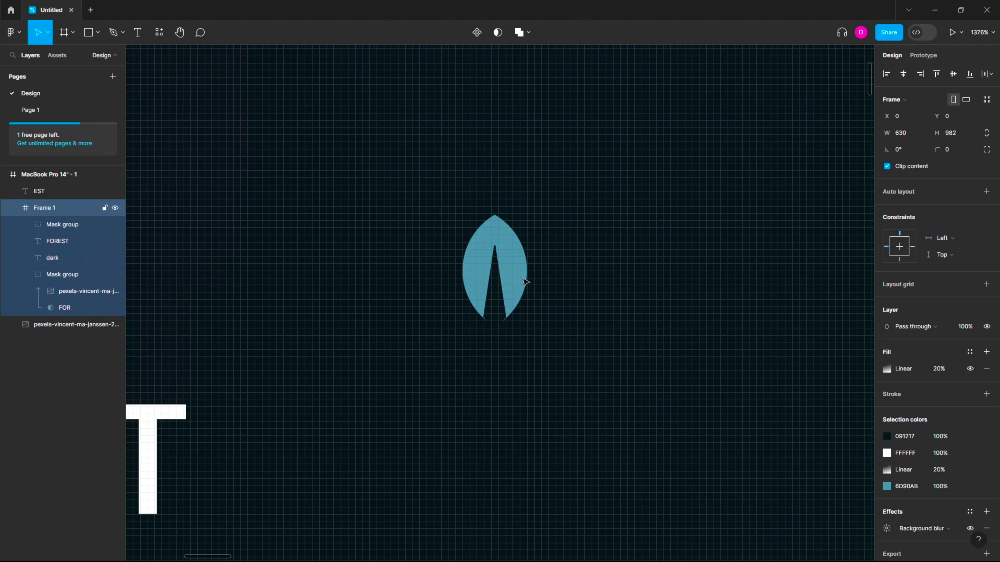
left_click(60, 224)
left_click(24, 224)
left_click(59, 241)
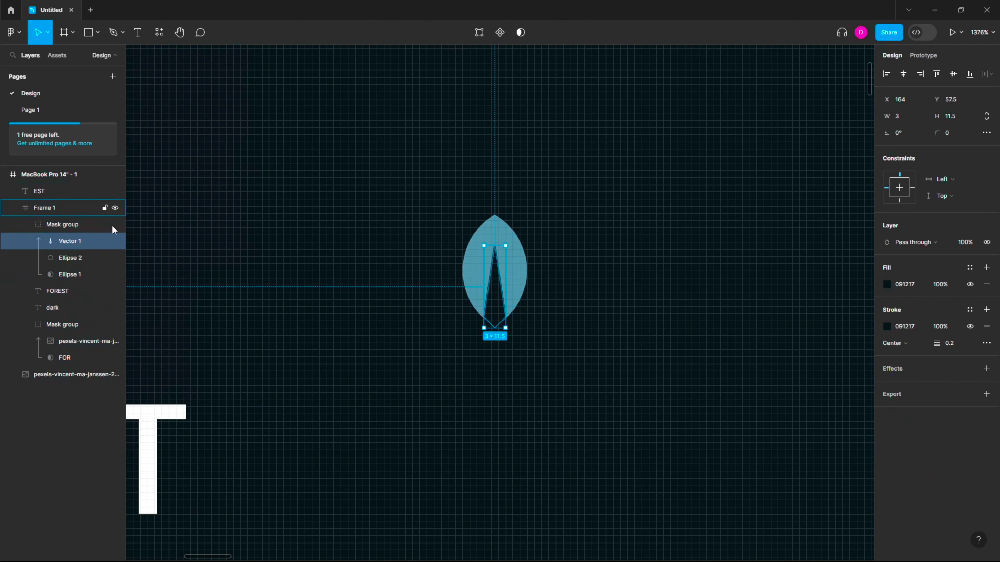
left_click(25, 225)
left_click(45, 225)
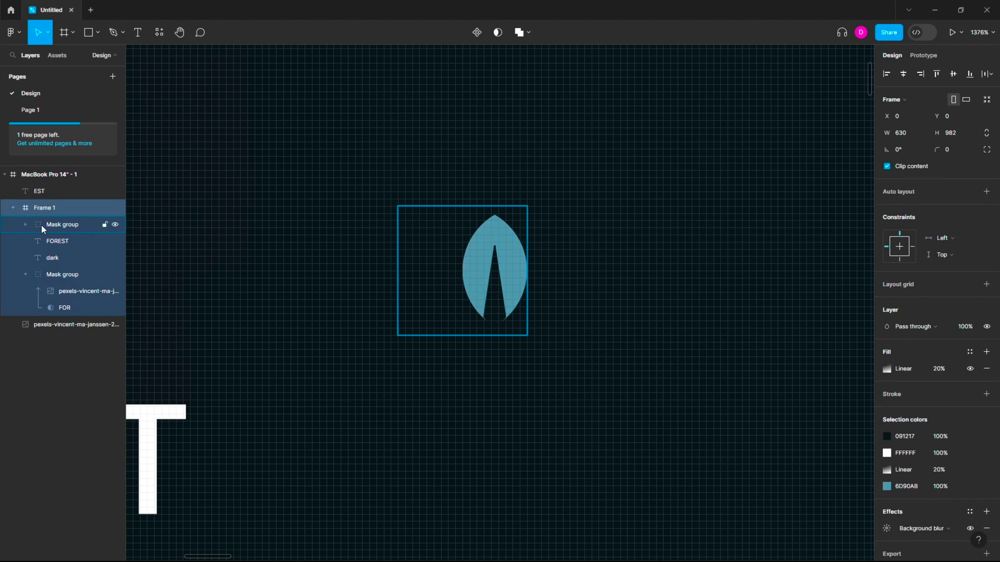
Wrap the leaf in Frame 2, rotate it to -25.89°, and place it right of 'dark'
right_click(25, 226)
right_click(435, 268)
left_click(492, 382)
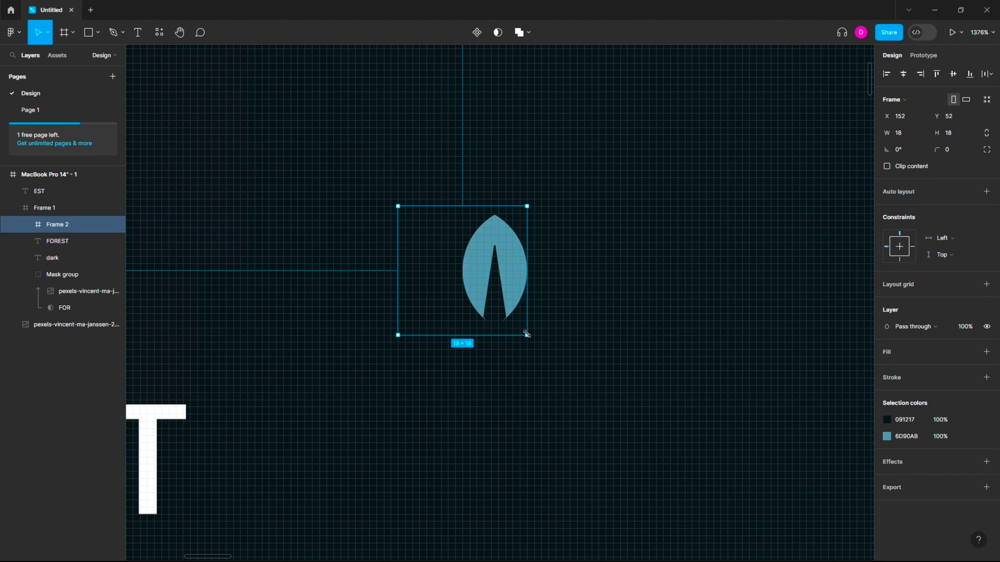
left_click_drag(527, 334, 491, 352)
mouse_move(484, 276)
left_mouse_down()
mouse_move(95, 350)
mouse_move(460, 315)
left_mouse_up()
scroll(457, 307, "down", 5)
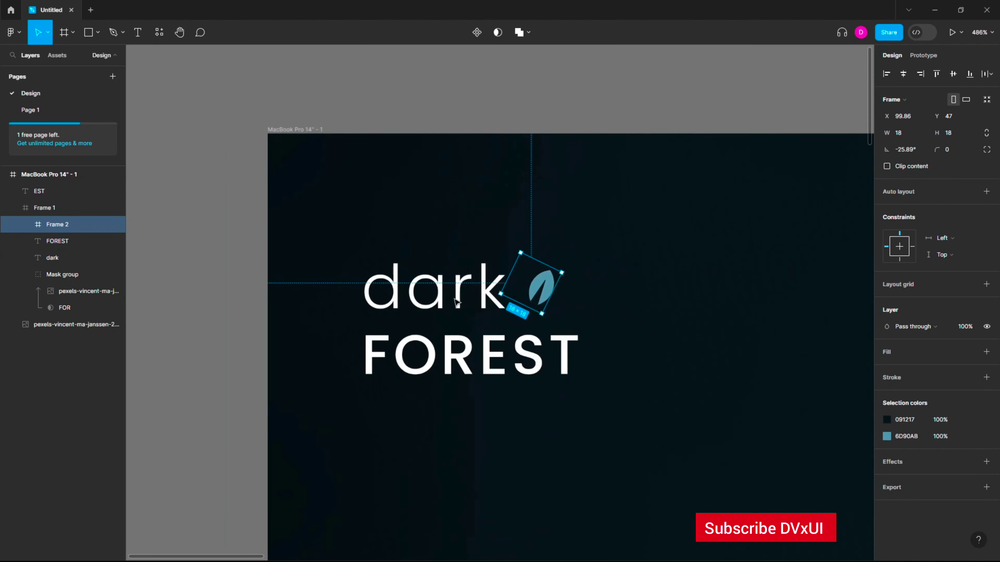
left_click(455, 301)
scroll(536, 364, "down", 3)
scroll(536, 364, "up", 4)
double_click(457, 215)
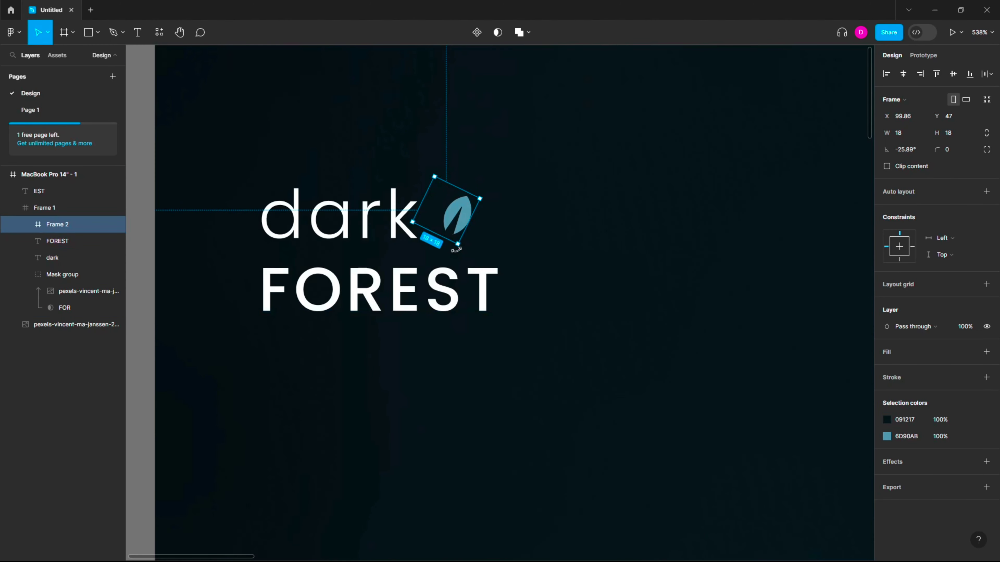
Select the leaf and the 'dark FOREST' title together and nudge the logo up slightly
left_click(522, 245)
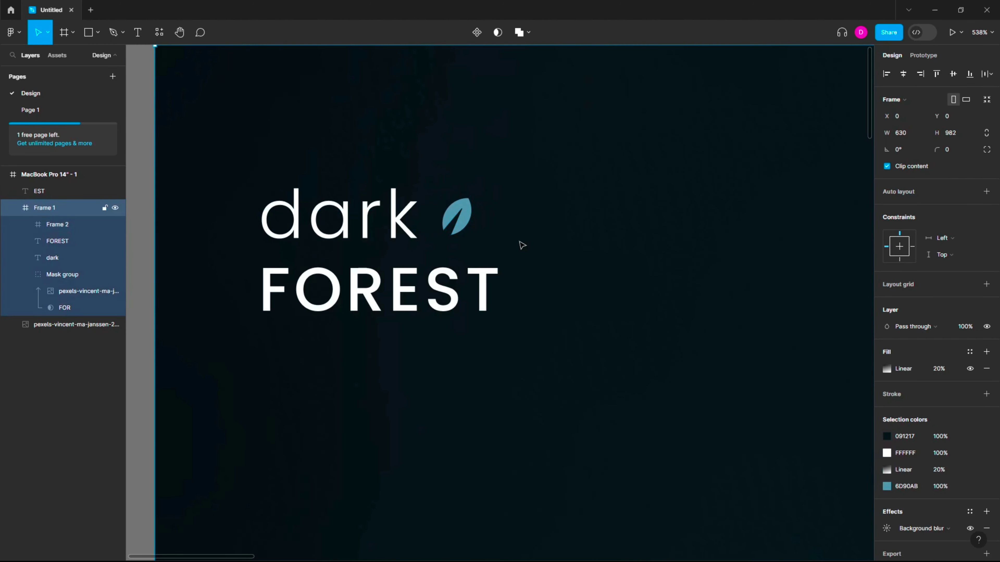
scroll(557, 274, "down", 2)
scroll(504, 292, "down", 1)
scroll(509, 297, "down", 5)
scroll(509, 297, "down", 1)
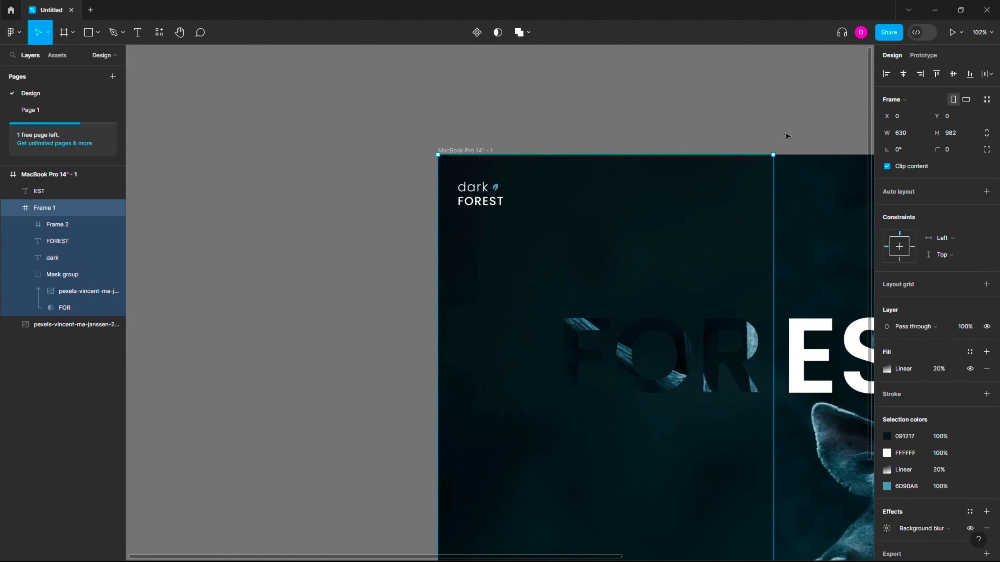
scroll(785, 136, "right", 3)
scroll(826, 197, "right", 4)
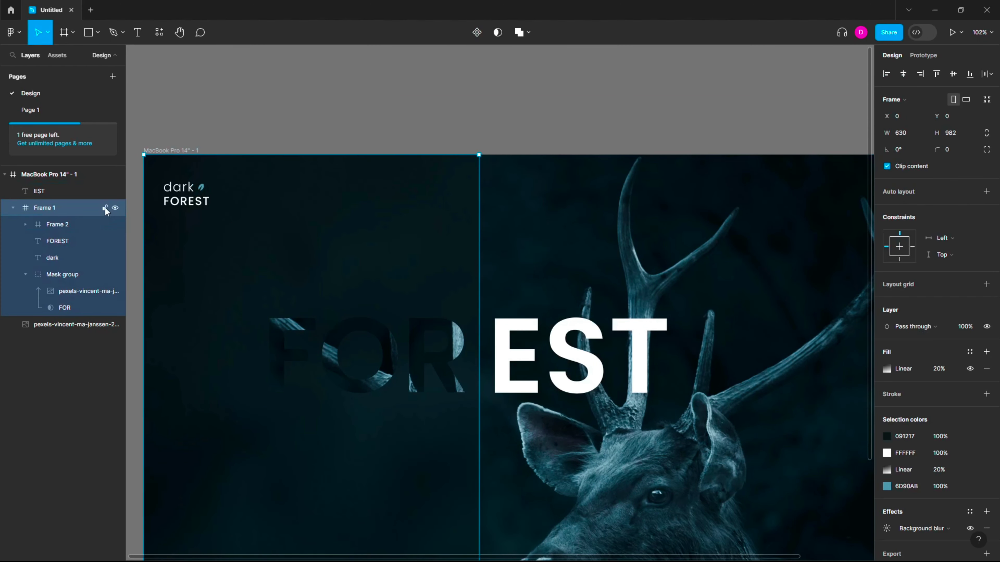
left_click(179, 208)
left_click(200, 186, "shift")
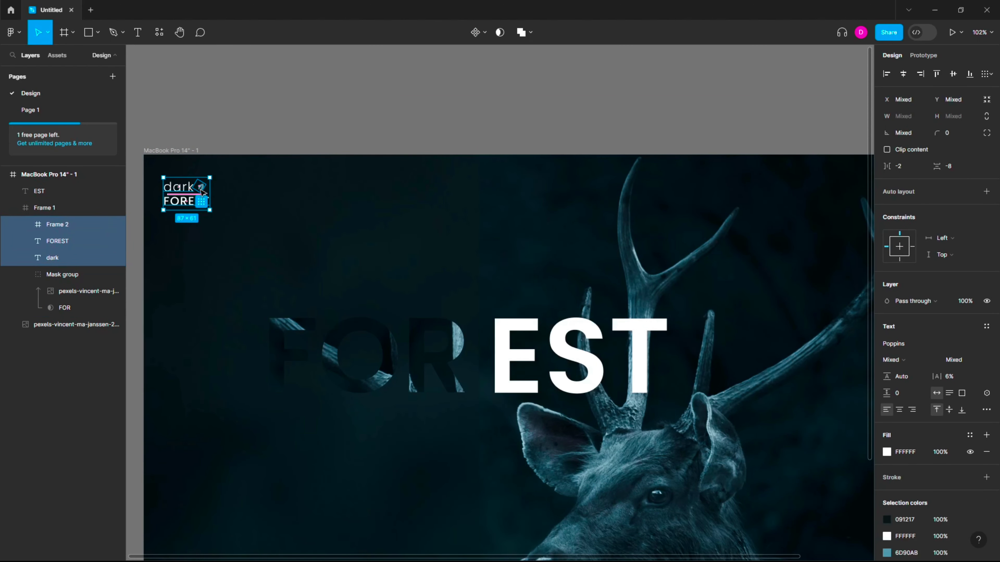
left_click_drag(200, 193, 201, 191)
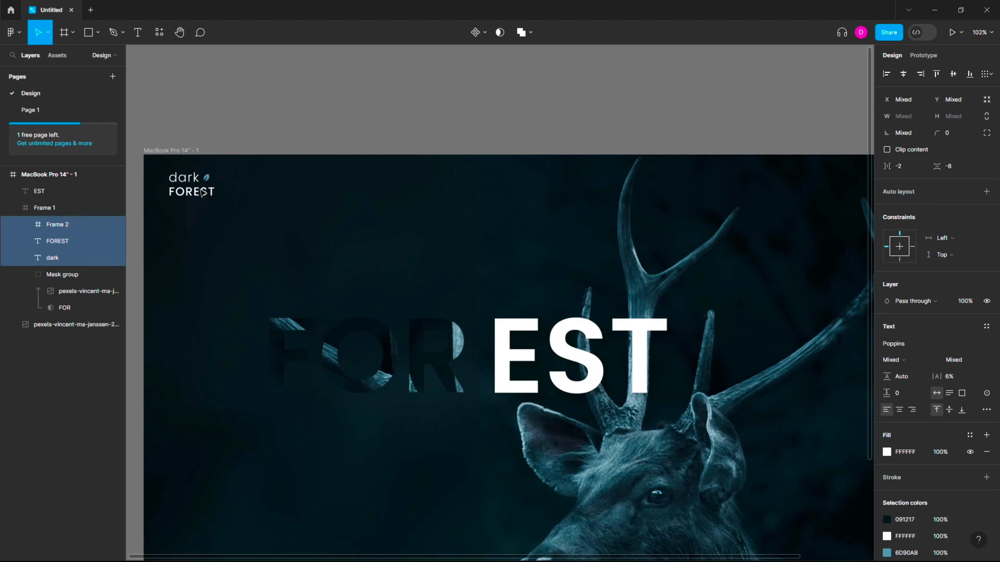
Place a new text box near the page's top centre for the Home label
left_click(295, 134)
scroll(295, 134, "down", 3)
scroll(349, 268, "up", 1)
scroll(339, 268, "up", 2)
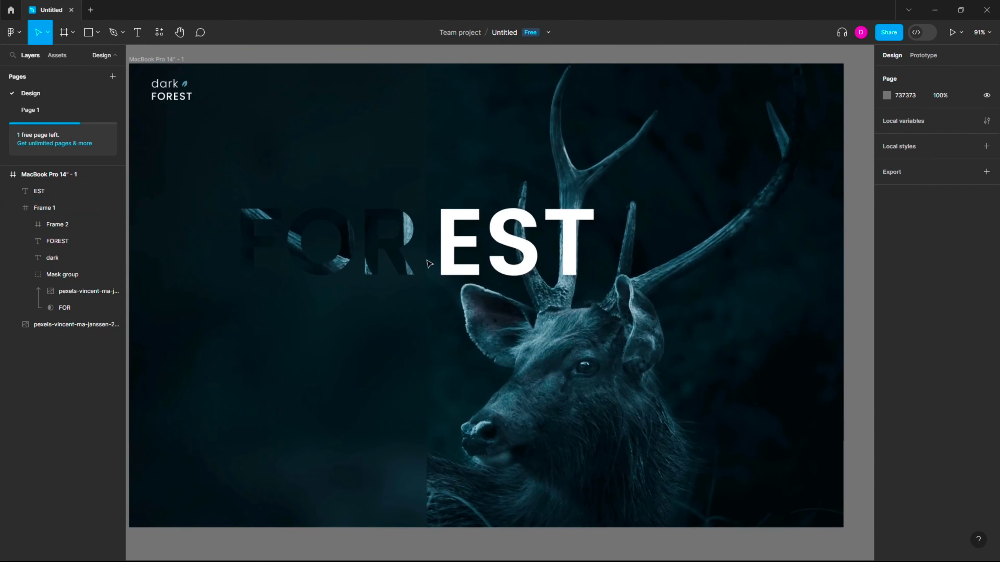
scroll(429, 263, "down", 1)
key("t")
left_click(497, 130)
type("Home")
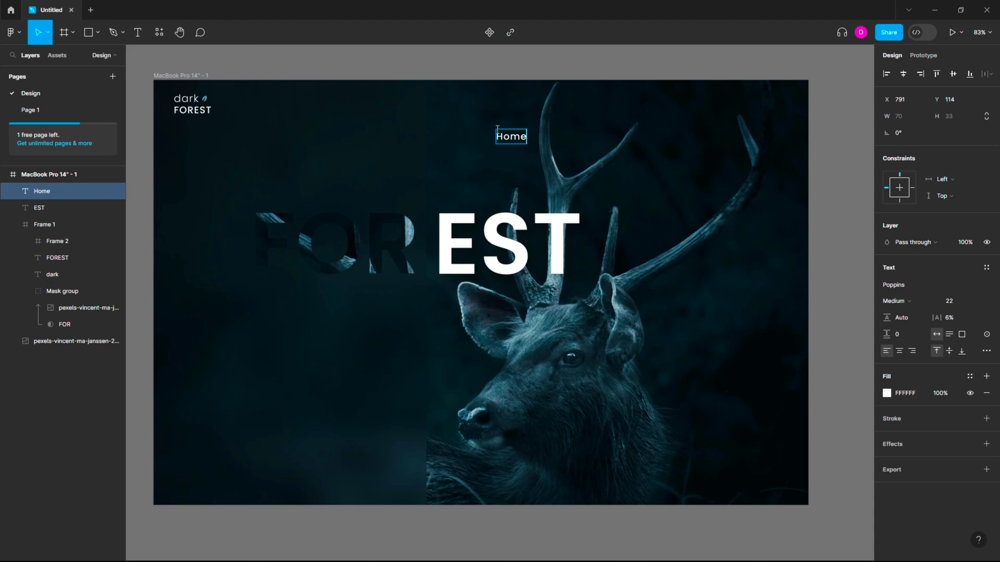
Copy Home into a row of Photographs, Locations and About labels to its right
key("Escape")
left_click_drag(519, 138, 593, 138)
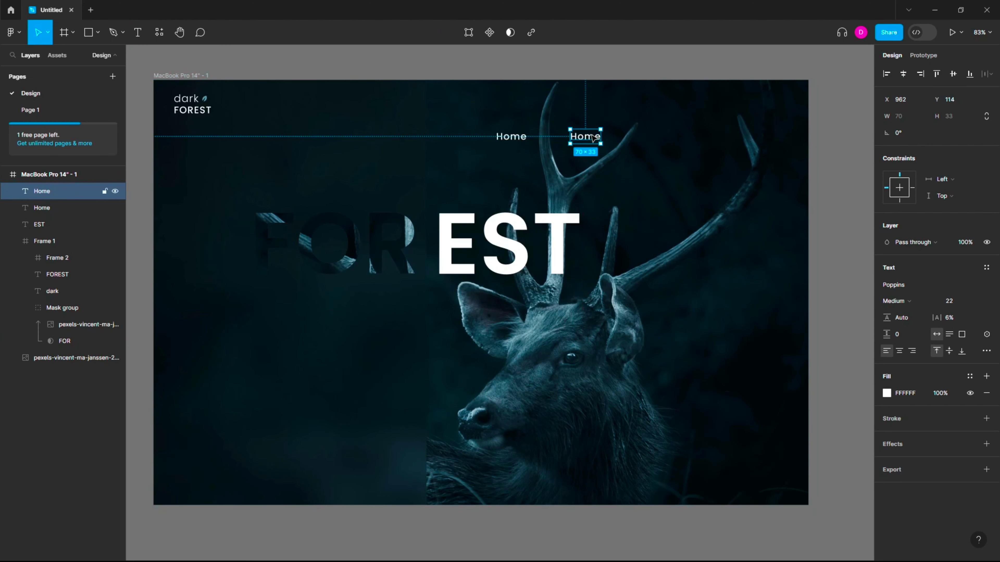
double_click(593, 137)
type("Photographs")
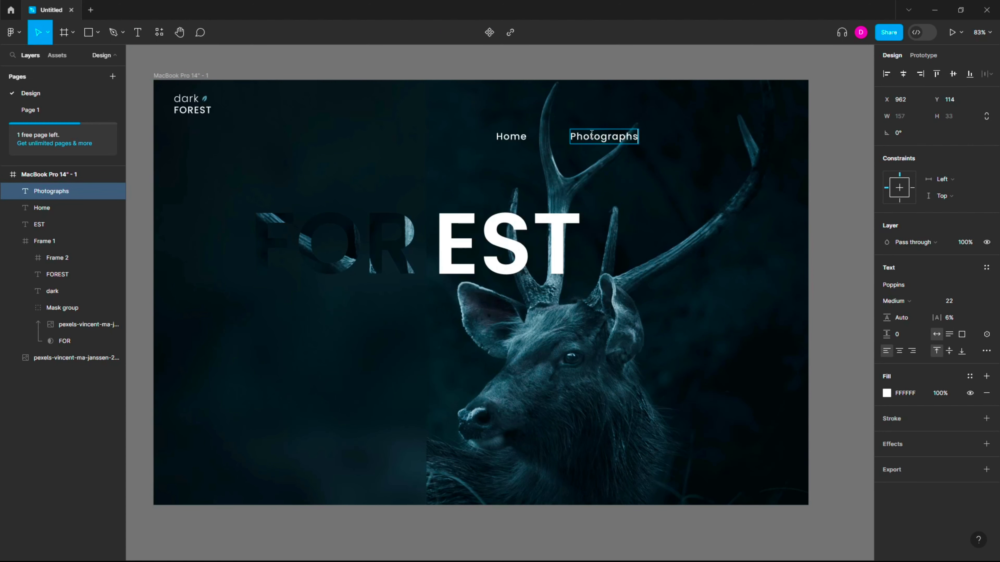
key("Escape")
key("ctrl+d")
left_click_drag(623, 137, 691, 141)
key("Return")
key("BackSpace")
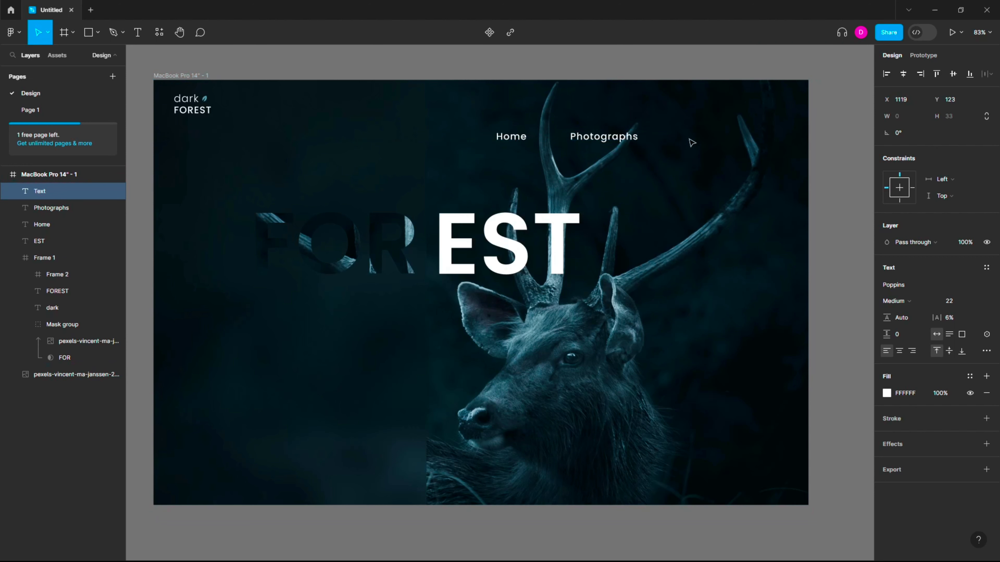
type("Locations")
left_click_drag(675, 142, 748, 144)
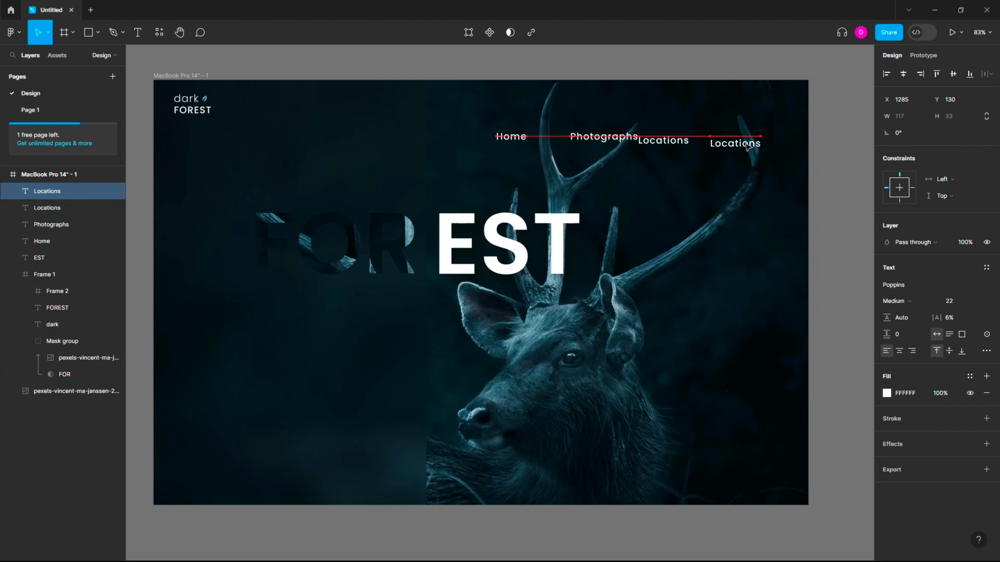
double_click(748, 145)
key("BackSpace")
type("About")
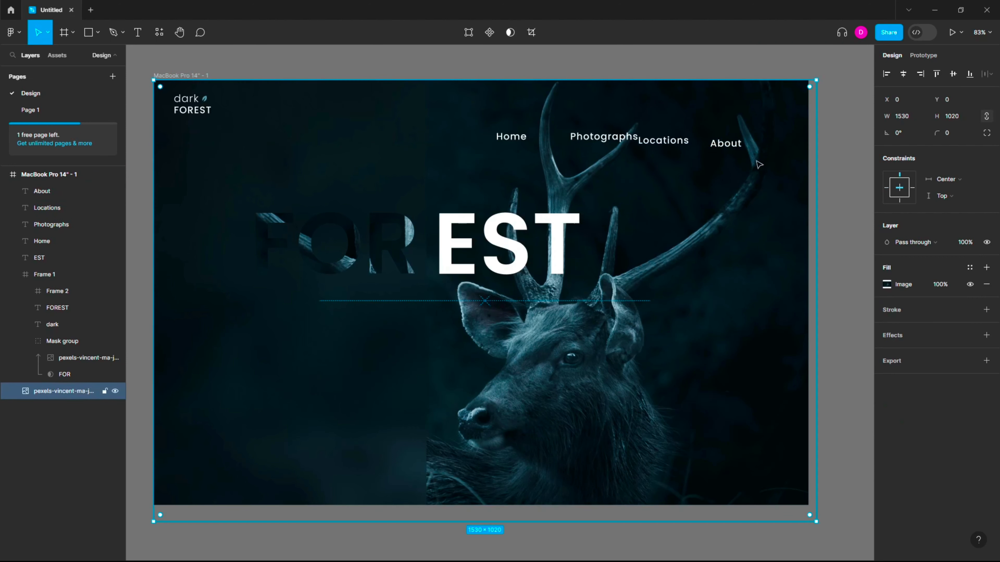
Set all four nav labels to size 16 in an auto-layout row level with the logo
left_click_drag(704, 158, 546, 145)
left_click(725, 143, "shift")
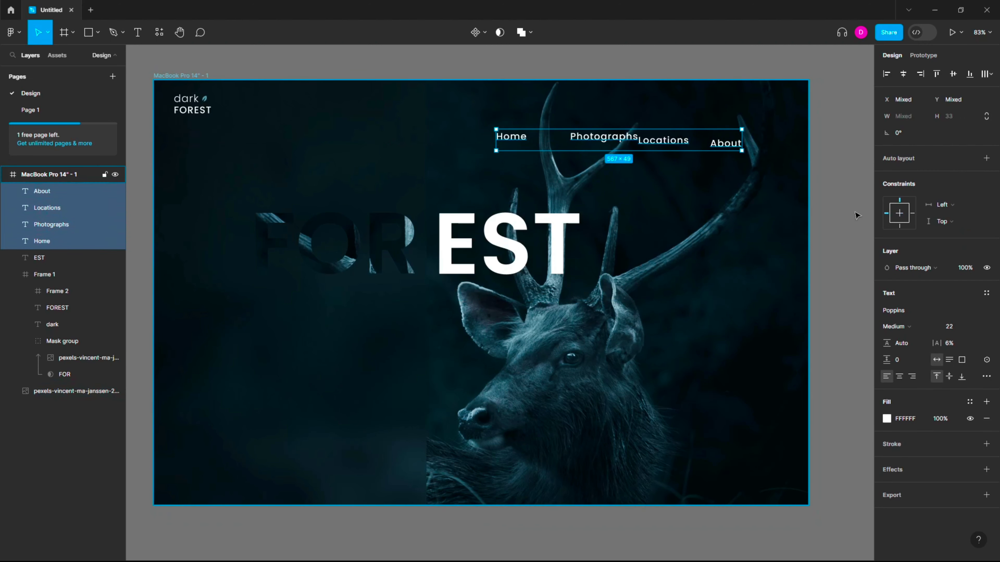
left_click(956, 328)
type("16")
key("Return")
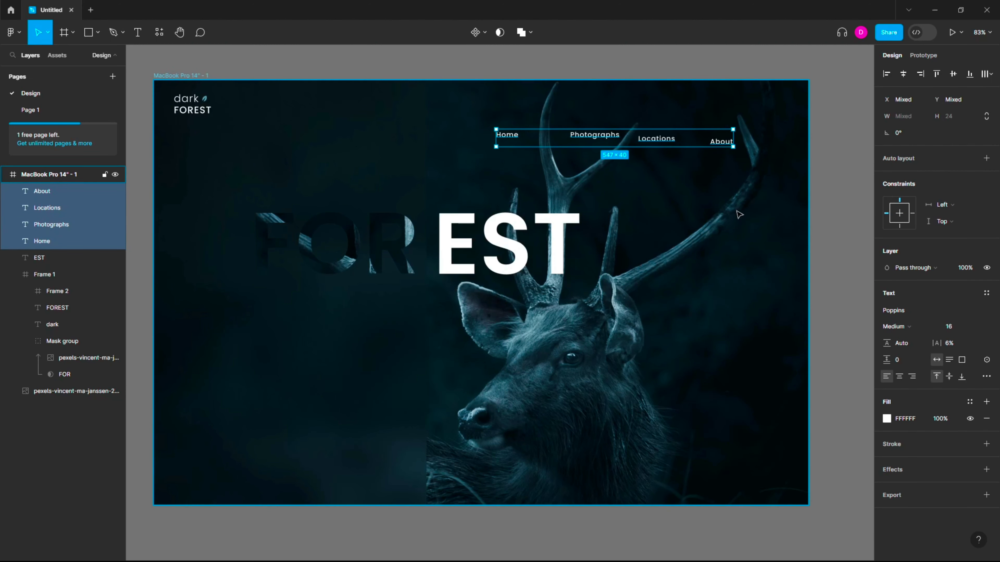
right_click(715, 137)
left_click(746, 335)
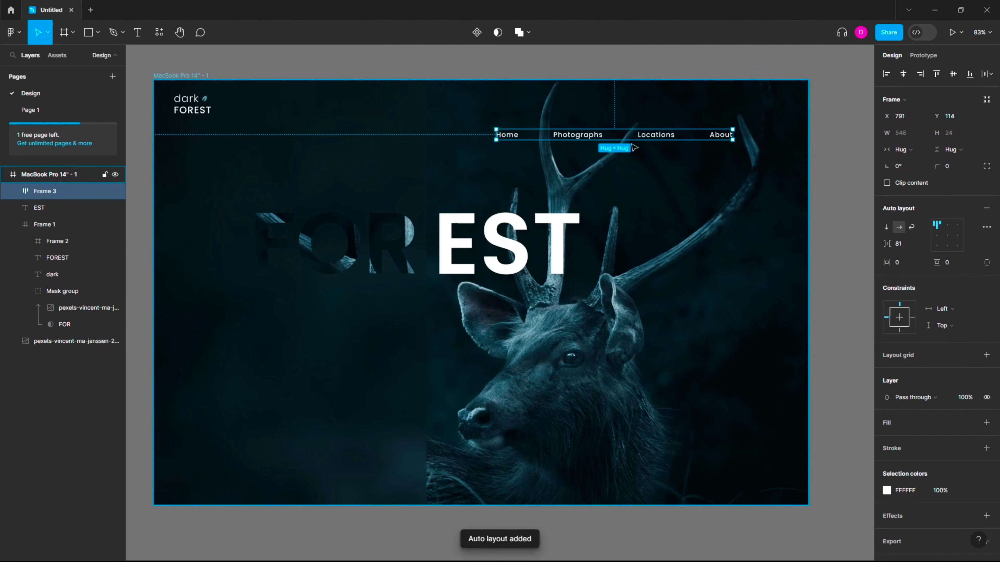
left_click_drag(661, 142, 688, 112)
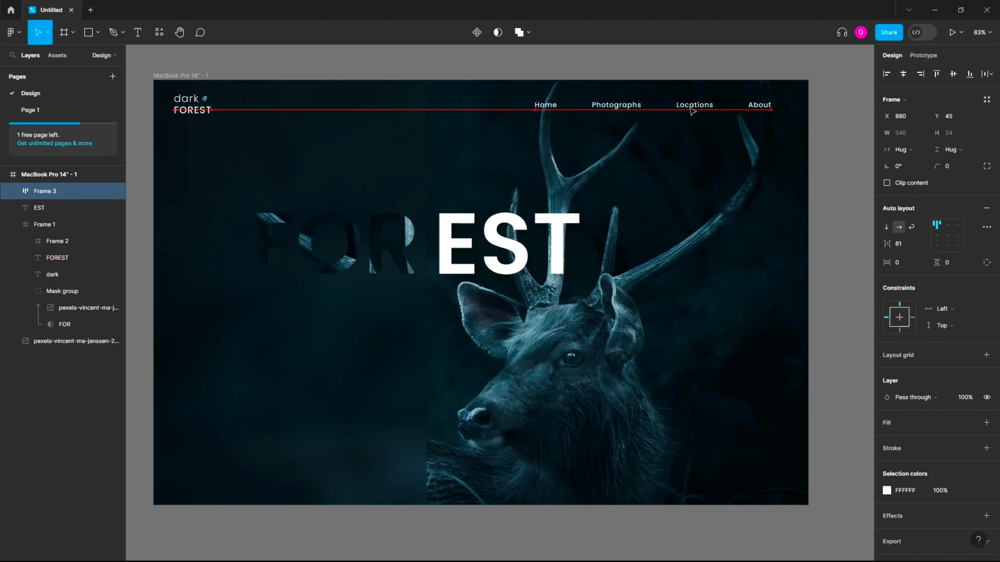
Wrap the Home nav text in its own auto-layout frame with padding 20 horizontal, 3 vertical
key("Escape")
scroll(543, 95, "up", 5)
double_click(582, 188)
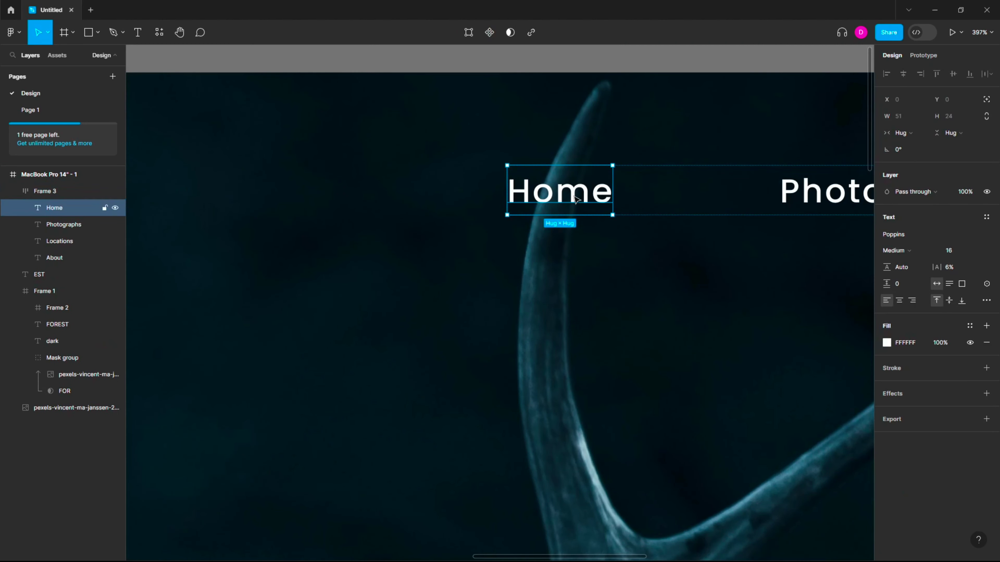
right_click(575, 196)
left_click(610, 334)
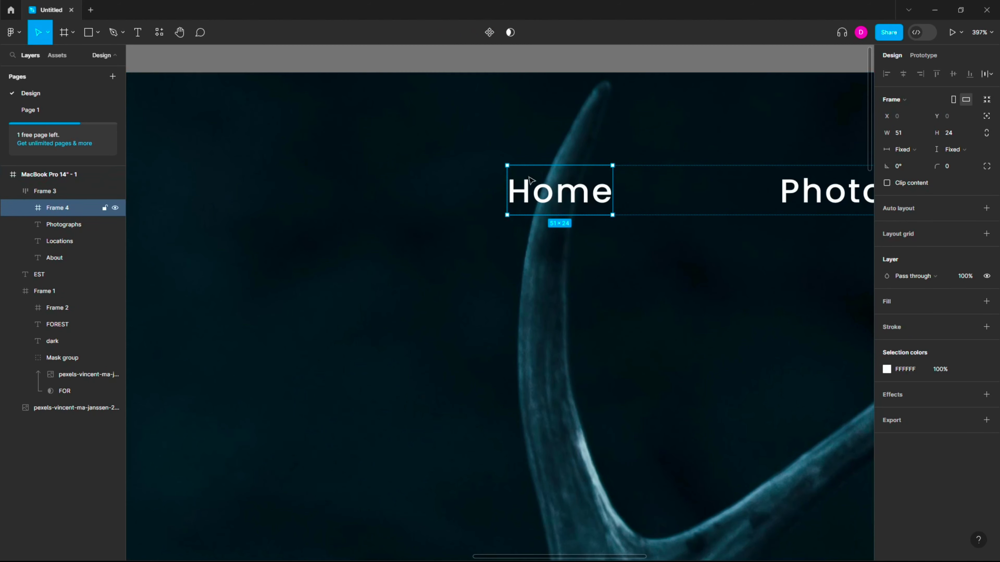
key("shift+a")
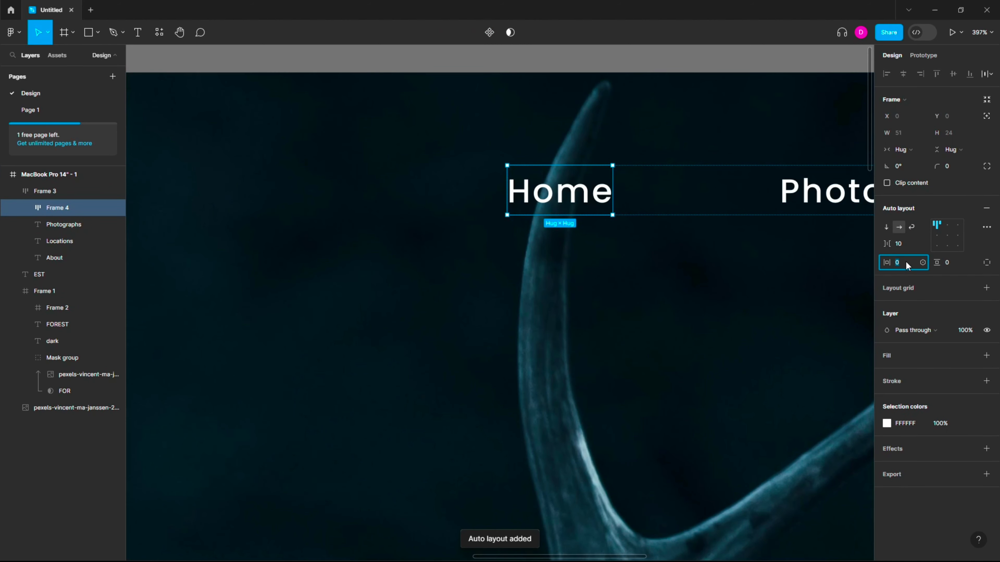
key("BackSpace")
type("20")
key("Return")
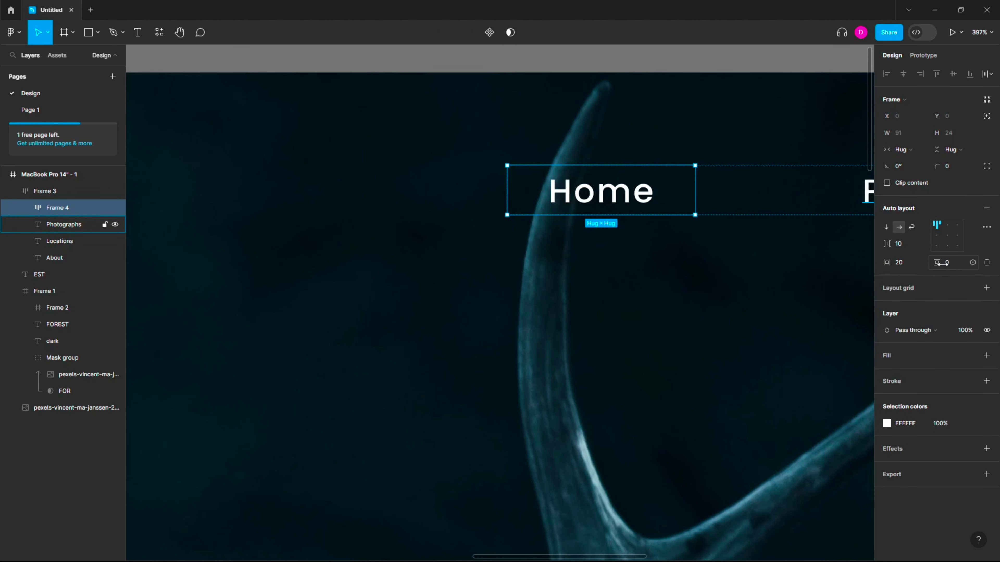
type("3")
key("Return")
Give the Home frame a 20% linear gradient fill and round its corners into a pill
left_click(986, 355)
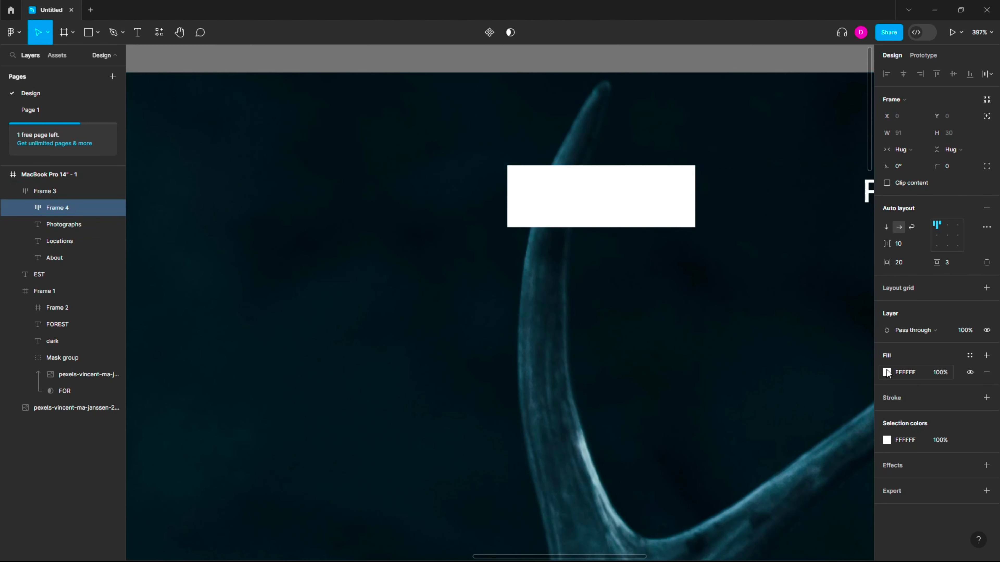
left_click(886, 372)
left_click(775, 285)
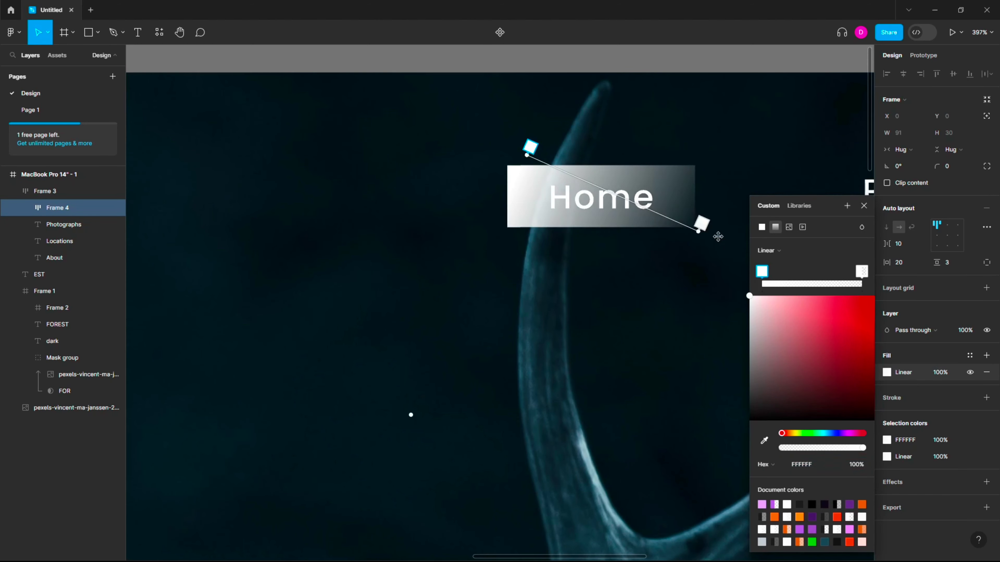
left_click(943, 371)
type("20")
key("Return")
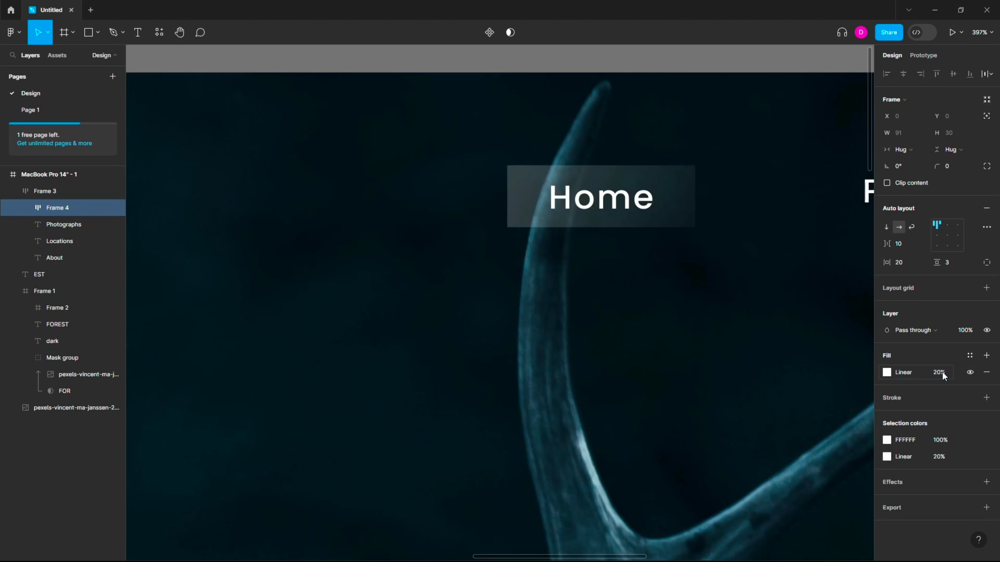
type("20")
key("Return")
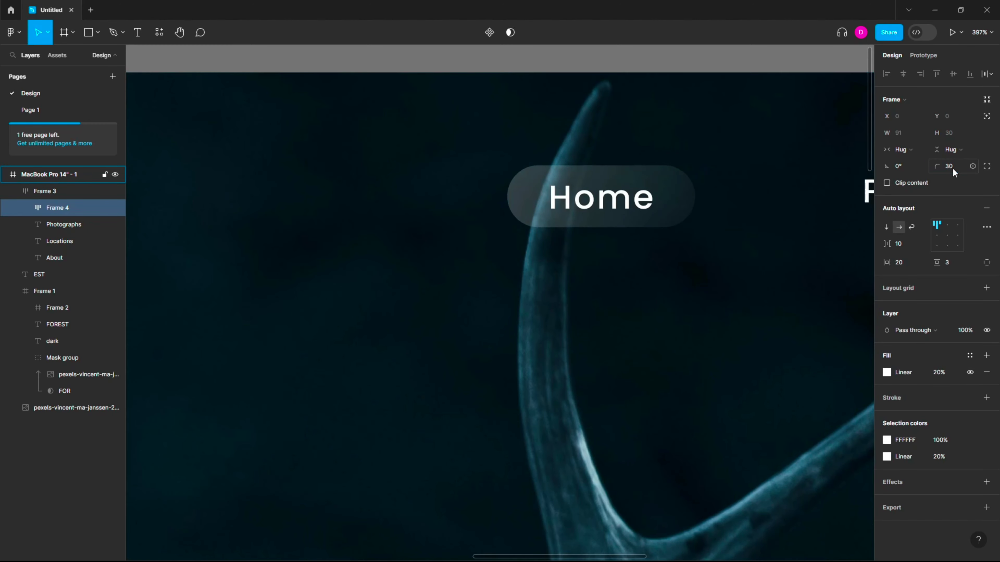
key("Escape")
key("Escape")
scroll(602, 277, "down", 5)
Paste the lorem ipsum placeholder paragraph and place it, narrowed, under FOR
scroll(601, 278, "down", 5)
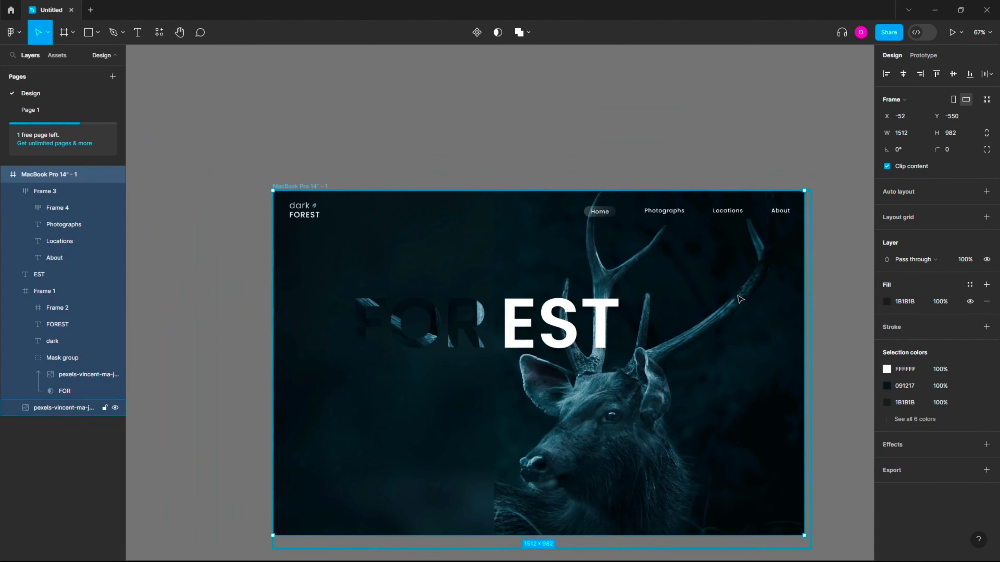
scroll(814, 386, "up", 3)
scroll(813, 385, "down", 3)
scroll(813, 386, "up", 1)
right_click(814, 386)
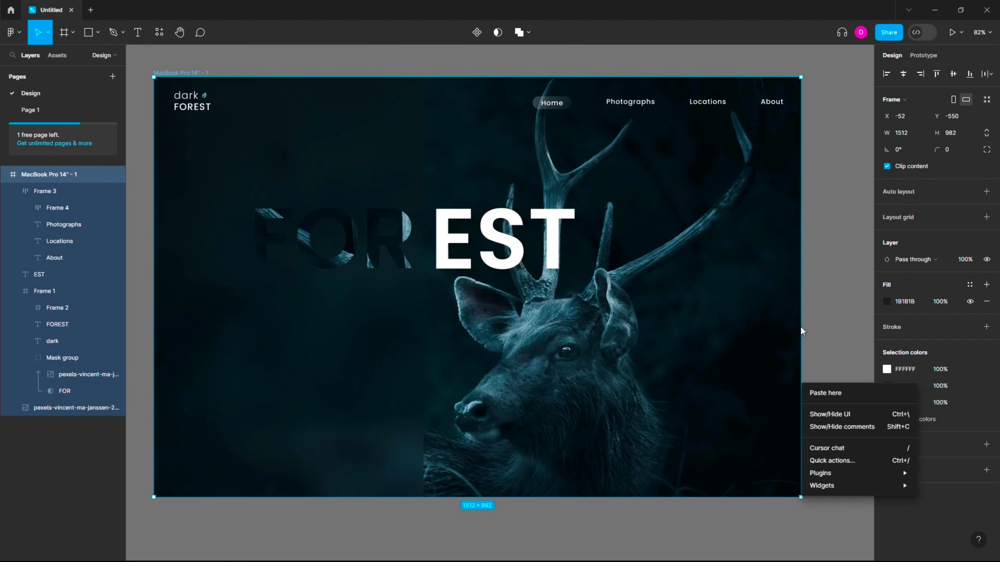
key("Escape")
left_click(314, 69)
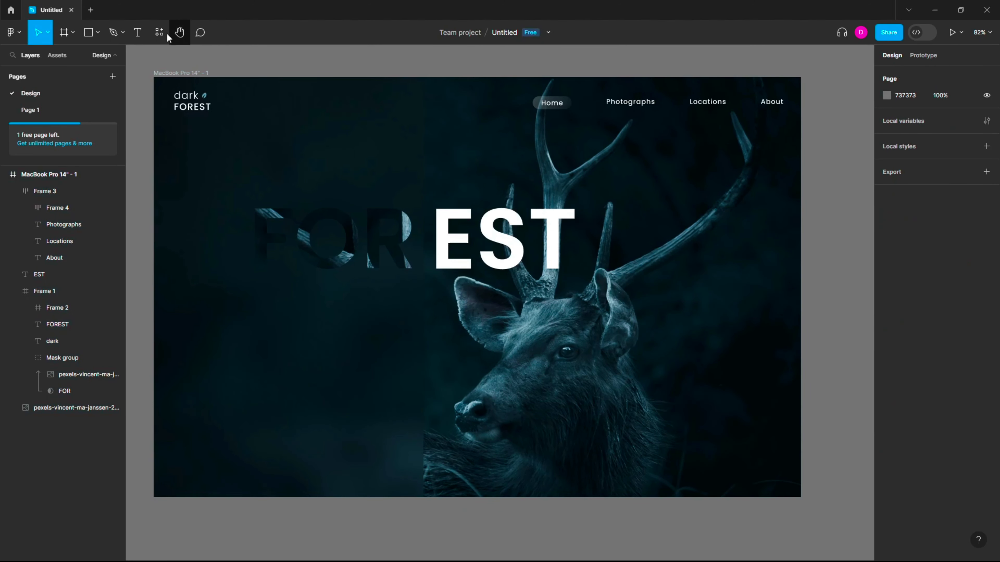
key("ctrl+v")
mouse_move(278, 318)
left_mouse_down()
mouse_move(408, 318)
mouse_move(273, 282)
left_mouse_up()
left_click_drag(499, 288, 413, 286)
left_click(306, 298)
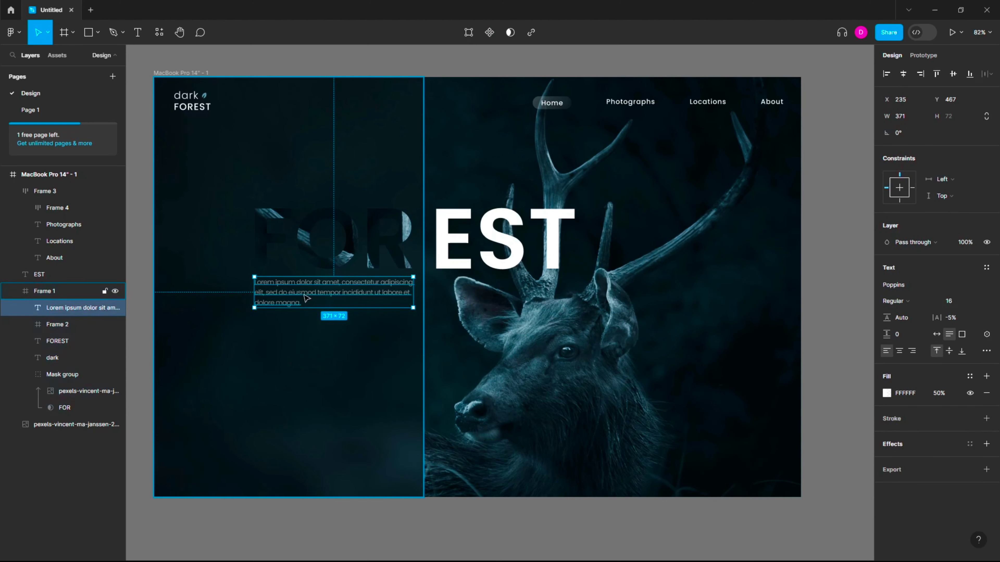
Add a 100×100 circle below the paragraph, filled with a teal colour sampled from the page
key("o")
left_click(272, 354)
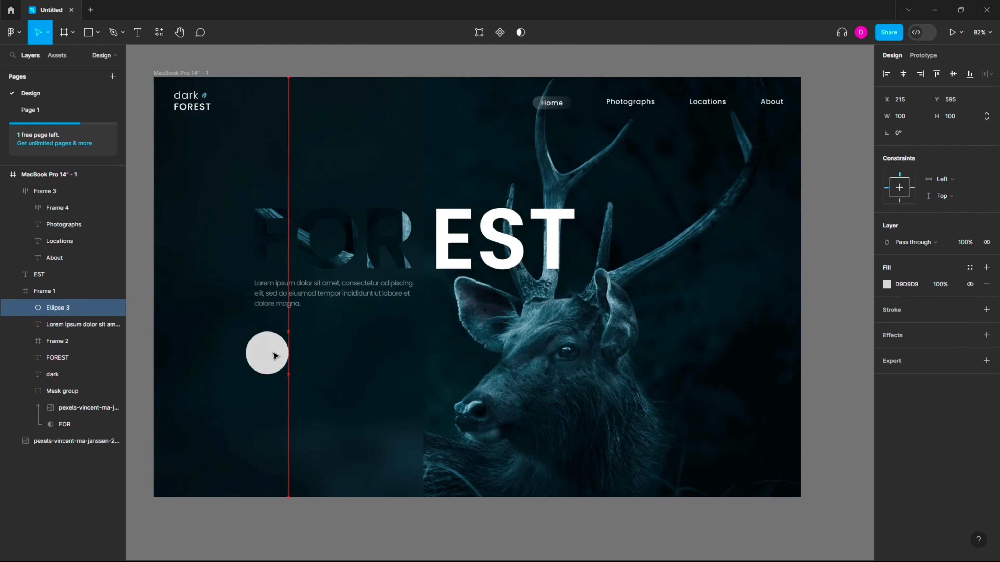
left_click_drag(275, 355, 280, 348)
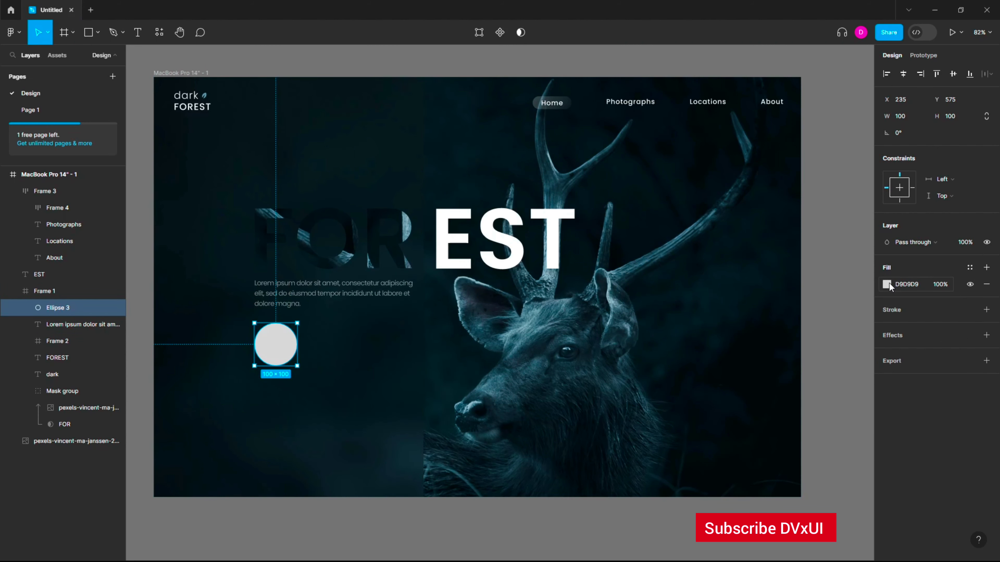
left_click(887, 284)
left_click(764, 440)
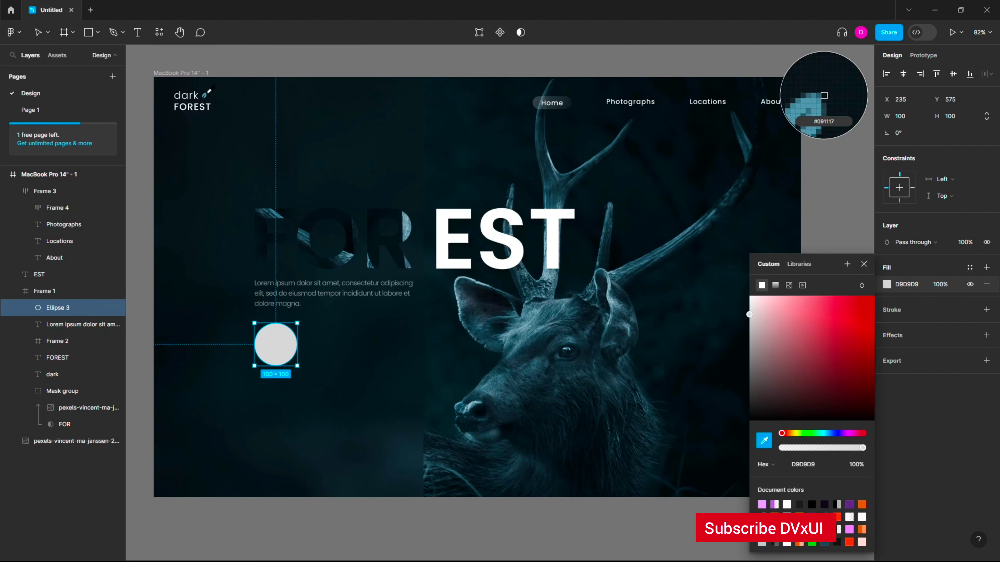
left_click(832, 97)
left_click(338, 144)
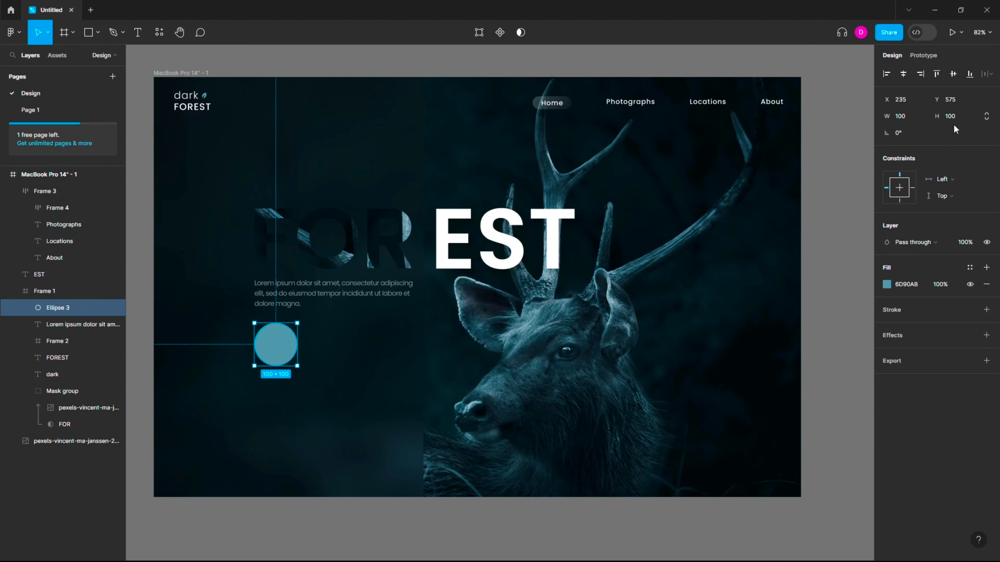
Add a white Explore label in Rationale at size 44 and move it into the teal circle
key("t")
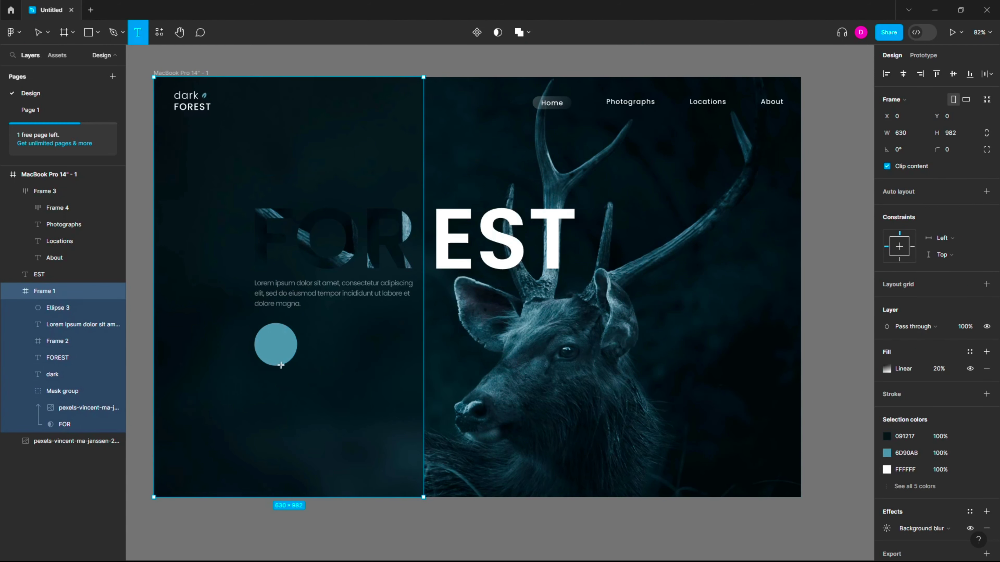
left_click(275, 342)
type("Explore")
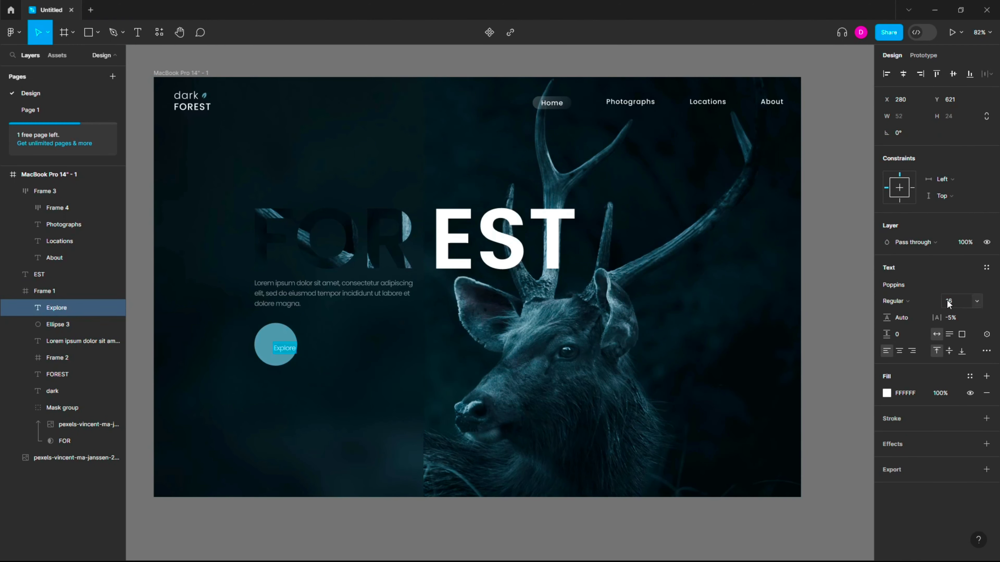
left_click(918, 283)
type("rationale")
key("Return")
left_click(957, 301)
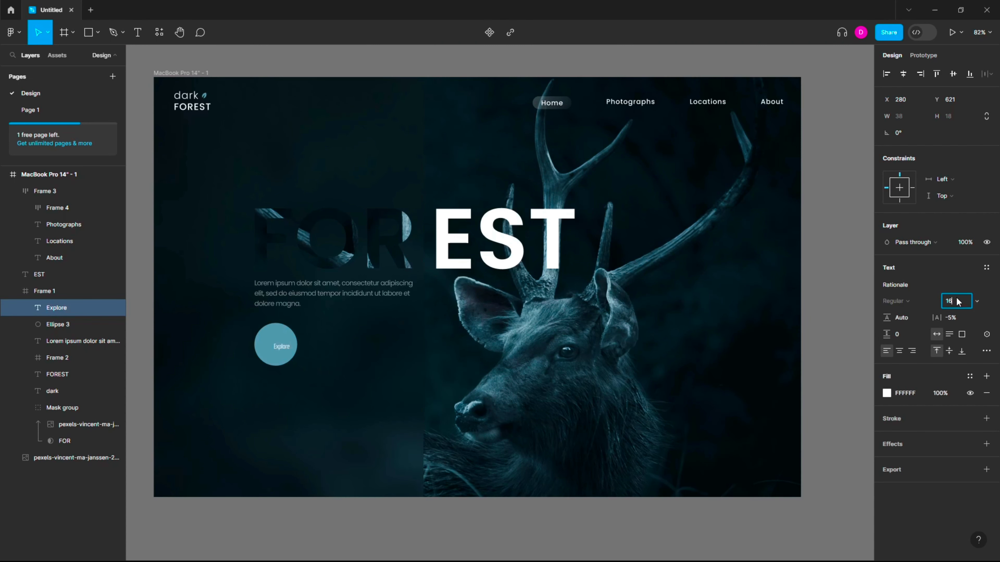
double_click(957, 301)
type("44")
key("Return")
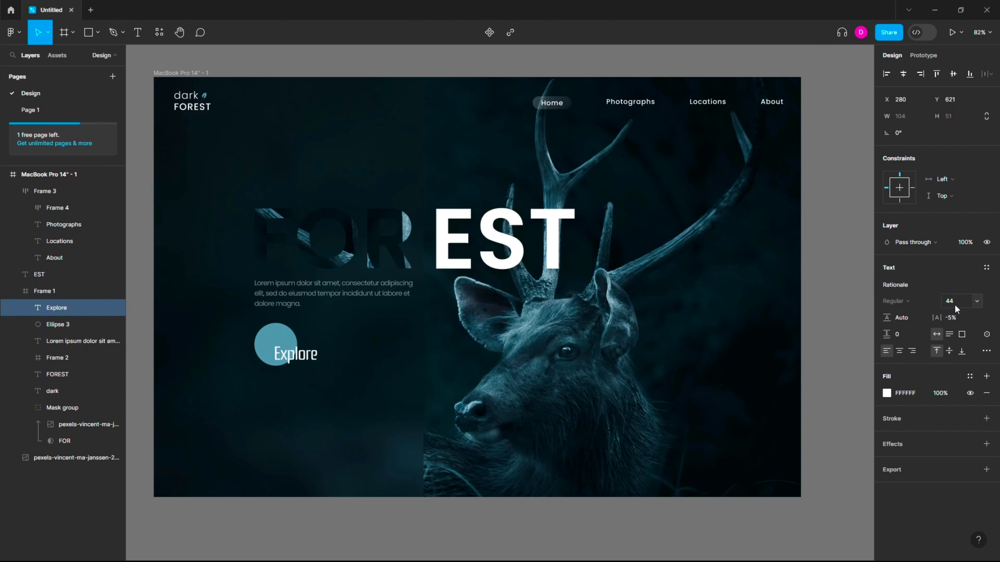
left_click(953, 318)
left_click_drag(303, 355, 301, 347)
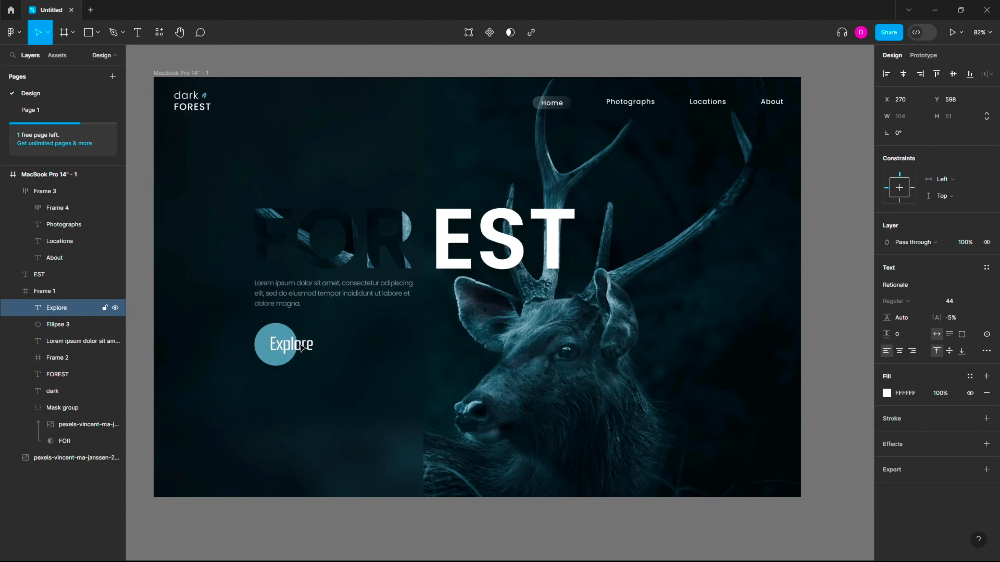
key("Escape")
key("Escape")
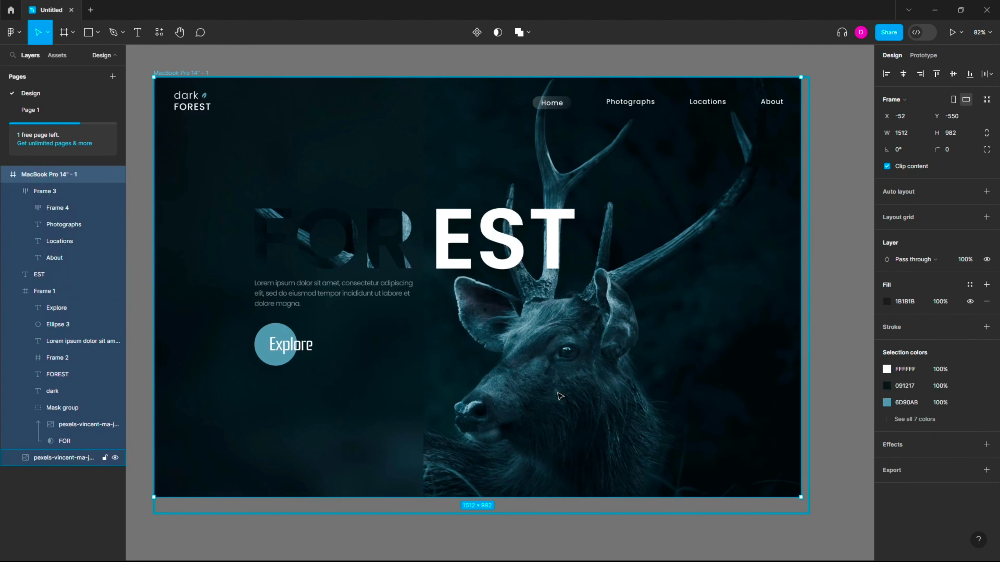
Start a text box on the canvas, then discard it while still empty
key("t")
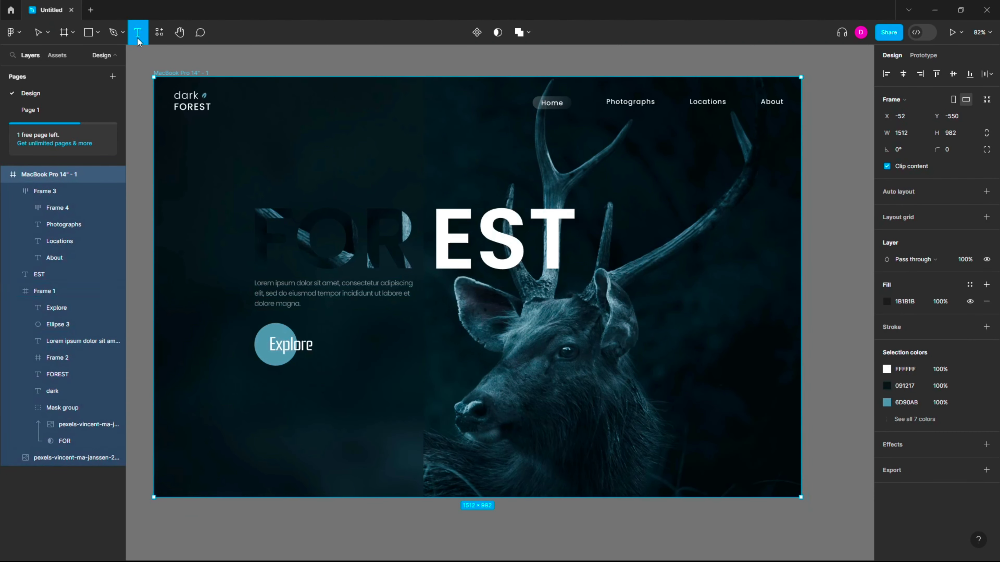
left_click(259, 174)
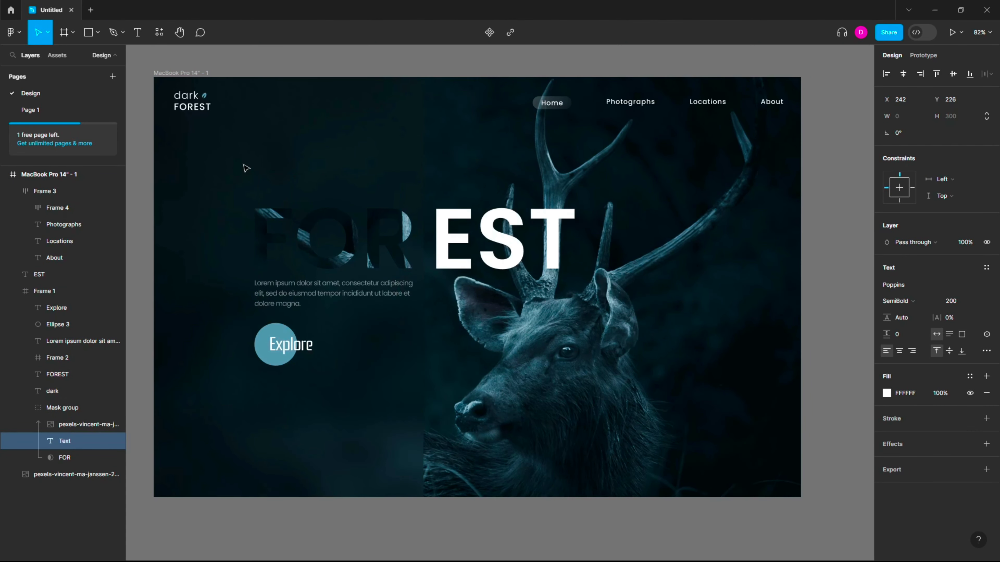
left_click(138, 32)
left_click(252, 113)
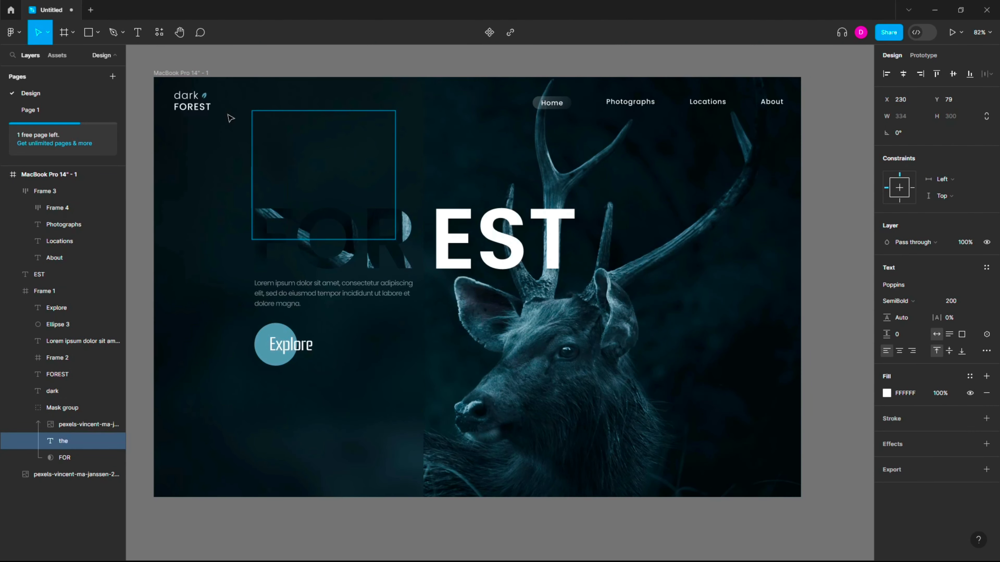
key("Escape")
Type 'the' in Poppins Light Italic at size 60 and place it just above FOR
key("t")
left_click(681, 348)
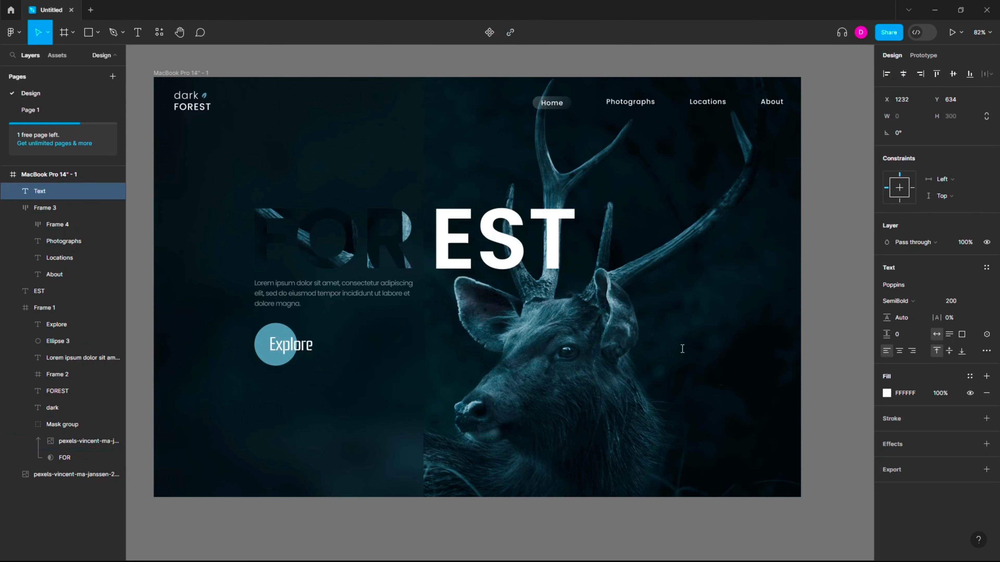
type("the")
left_click(908, 301)
left_click(914, 372)
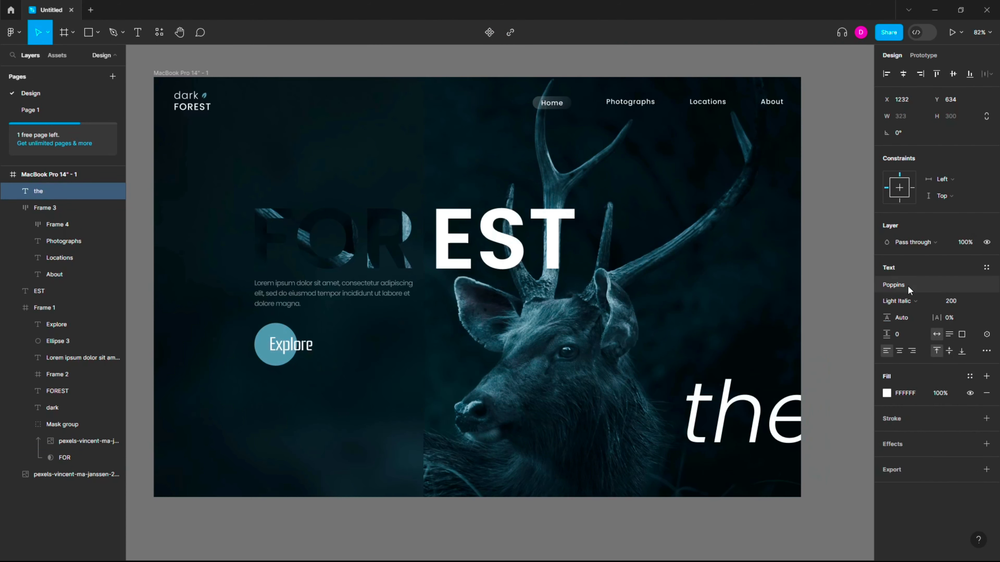
left_click(960, 302)
type("60")
key("Return")
left_click_drag(706, 374, 278, 195)
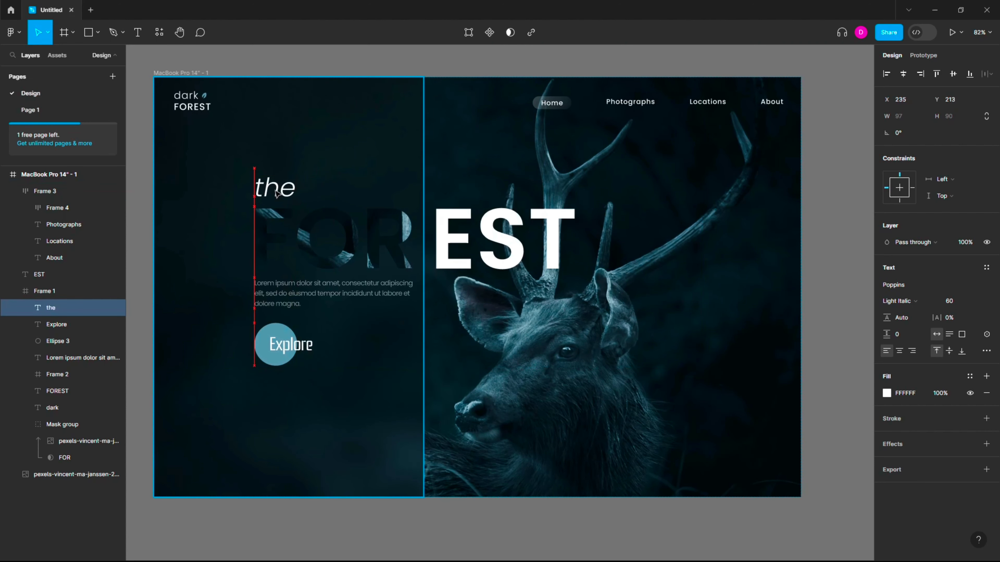
left_click(673, 275)
left_click(247, 52)
Draw a white line near the right edge, rotated 90° to vertical, 300 long, centred vertically
key("l")
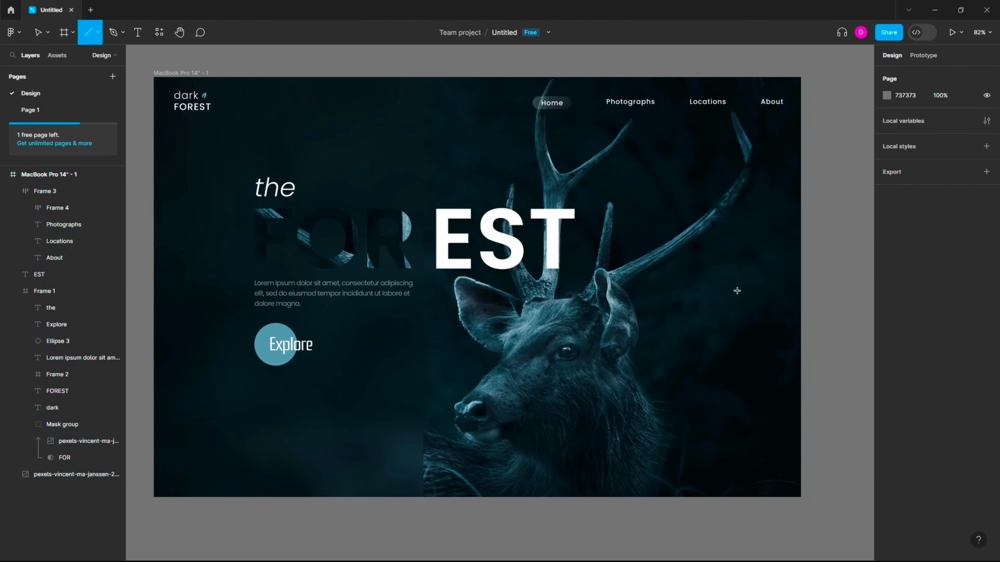
left_click_drag(758, 243, 772, 394)
type("FFFFFF")
key("Return")
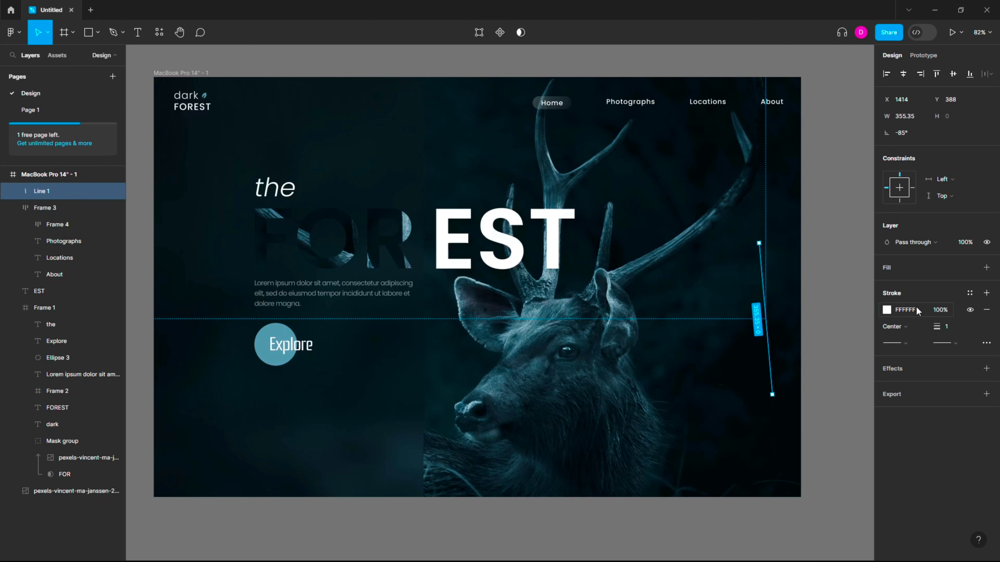
left_click(909, 136)
type("90")
key("Return")
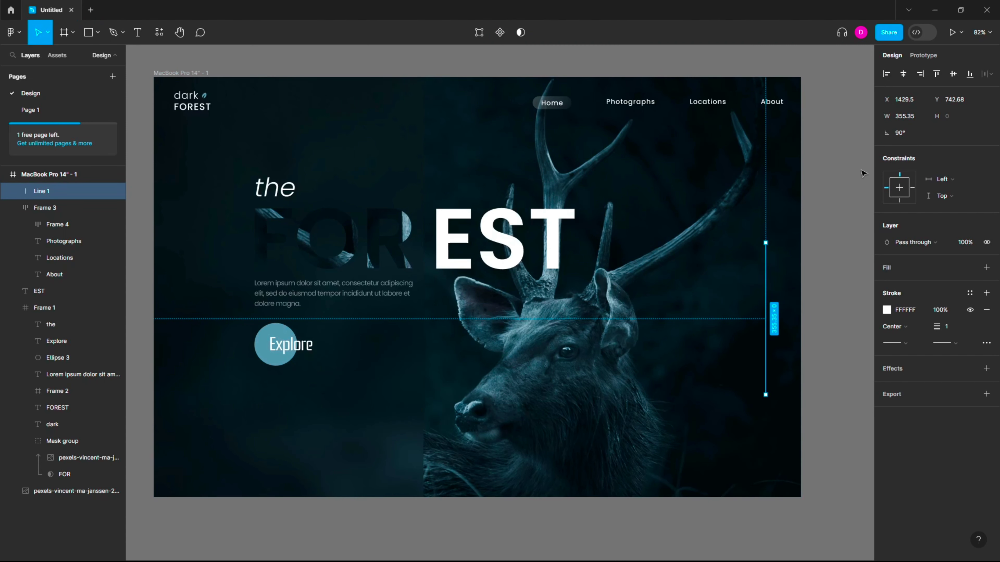
left_click(953, 74)
left_click(903, 116)
type("300")
key("Return")
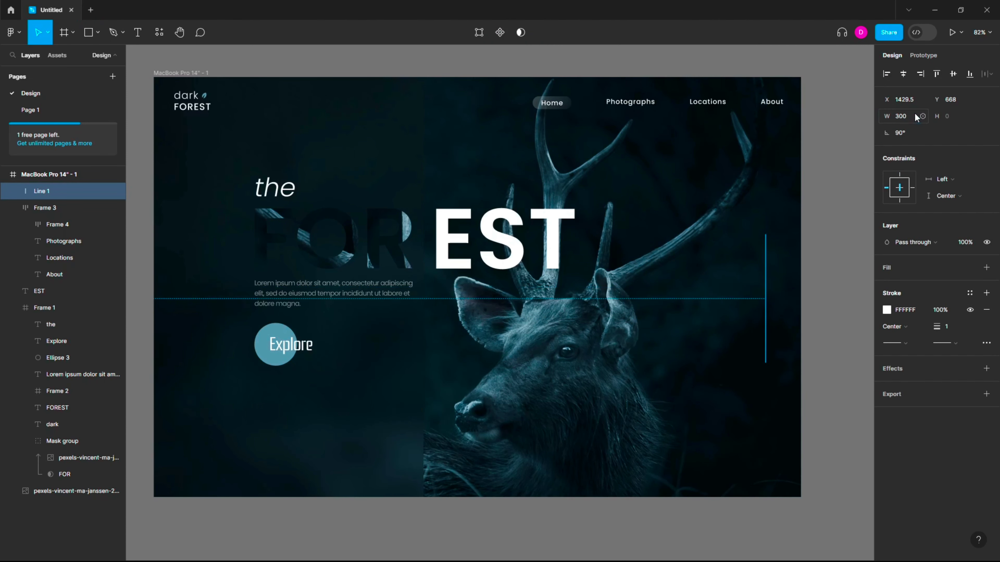
left_click(955, 76)
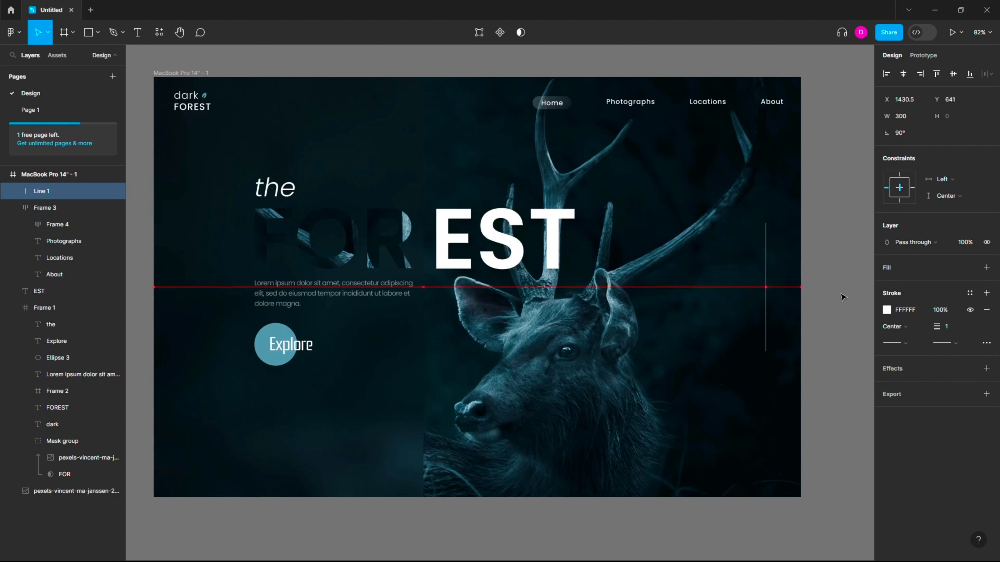
Duplicate it as a 120-long, 4-weight segment aligned to the long line's top
key("ctrl+d")
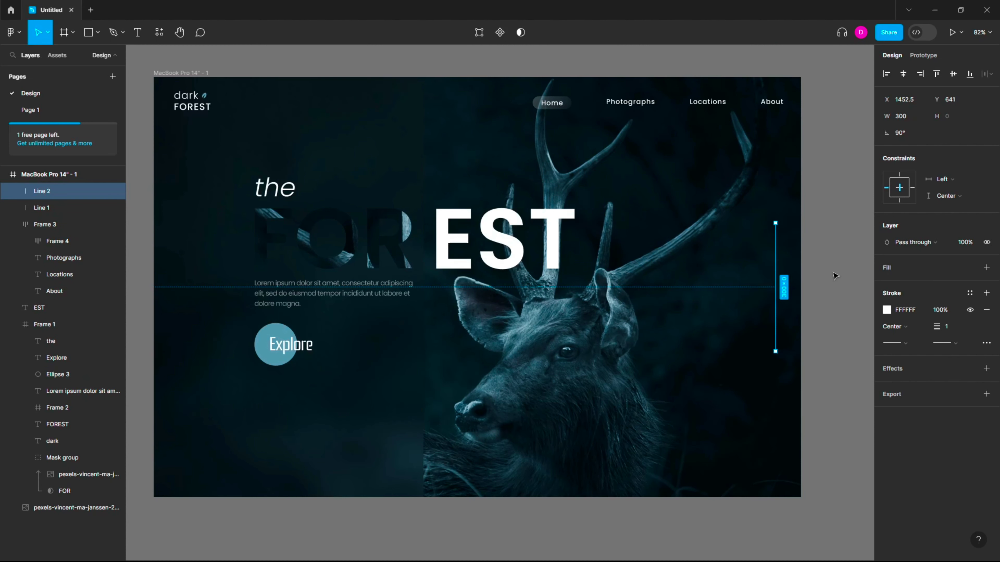
left_click(911, 116)
type("120")
key("Return")
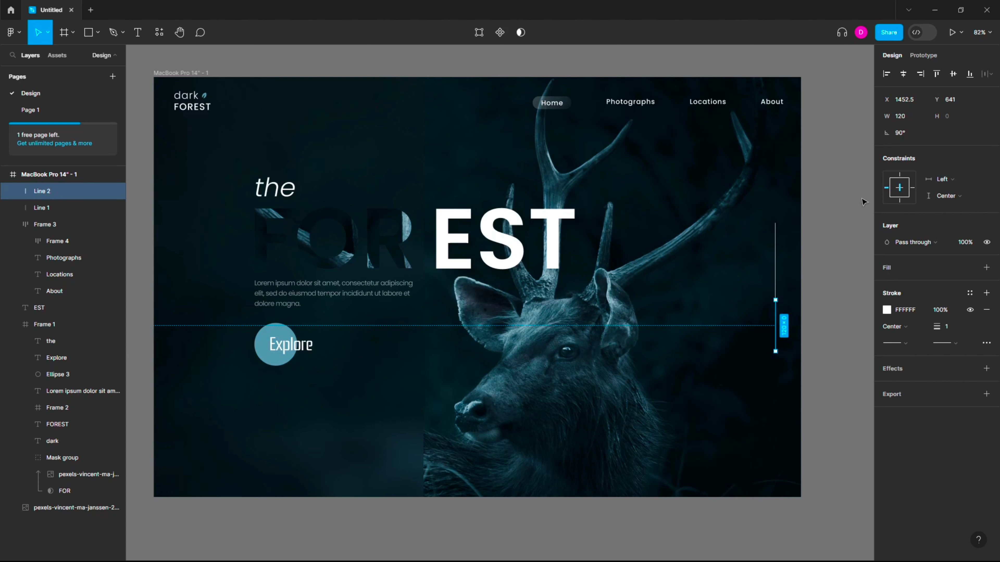
key("Up")
key("Up")
key("Up")
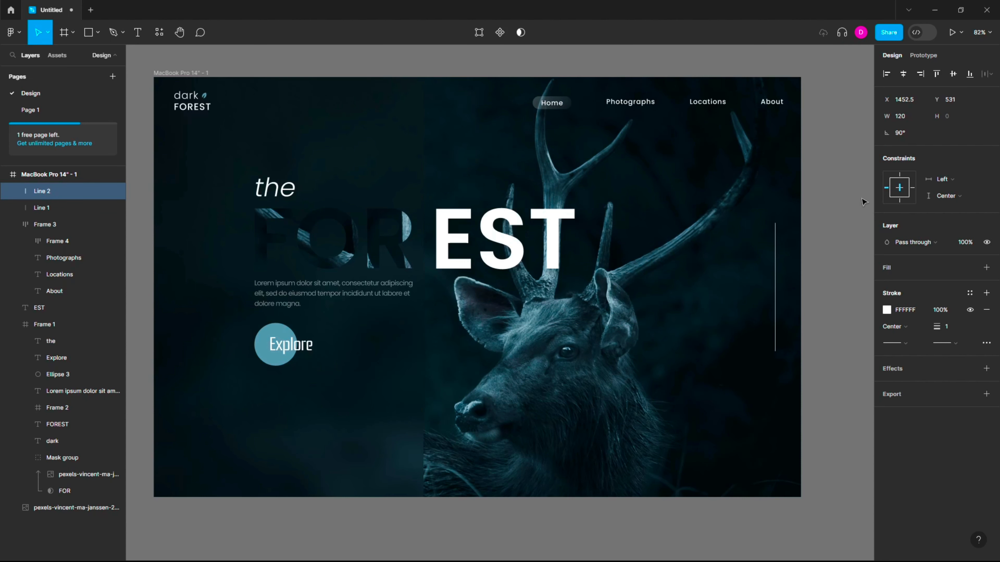
key("shift+Up")
key("shift+Up")
key("shift+Up")
key("Up")
key("Up")
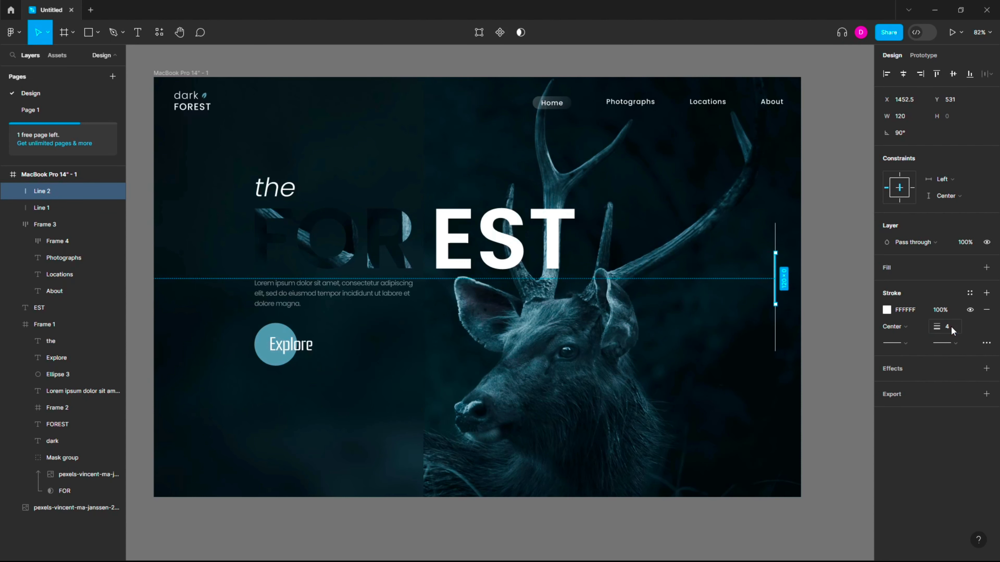
key("shift+Up")
key("shift+Up")
key("shift+Up")
key("Up")
key("Up")
key("Up")
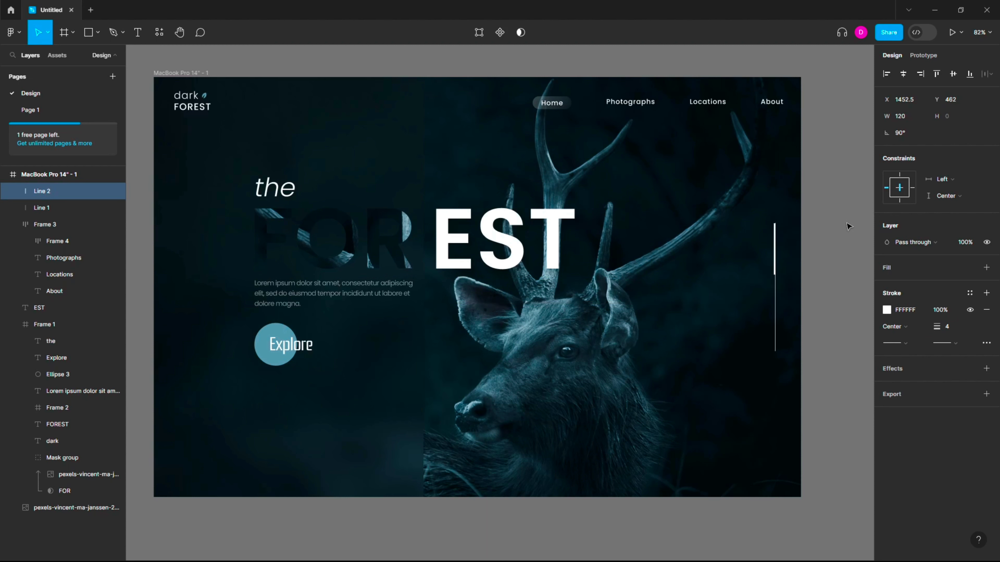
left_click(848, 227)
left_click(776, 311)
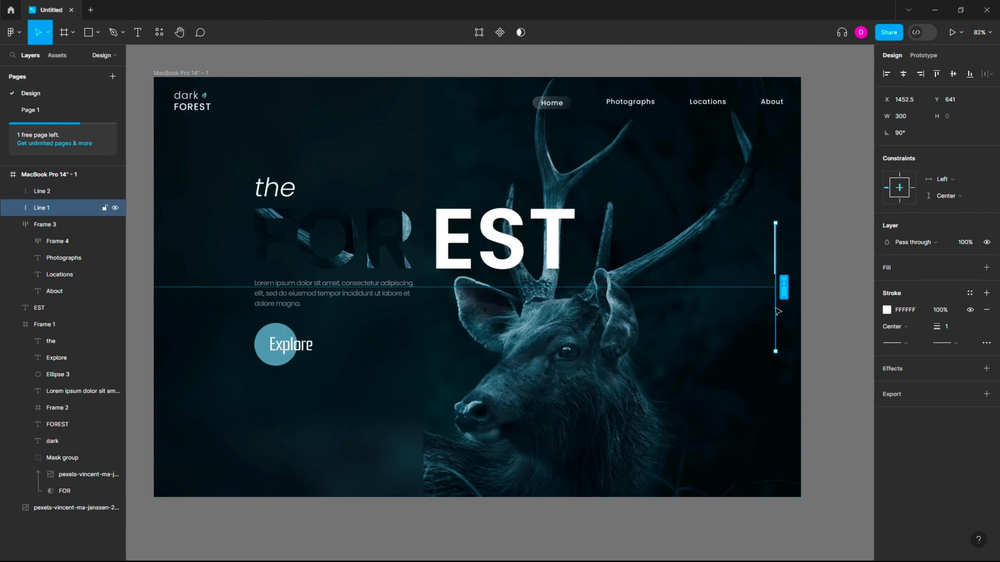
left_click(867, 282)
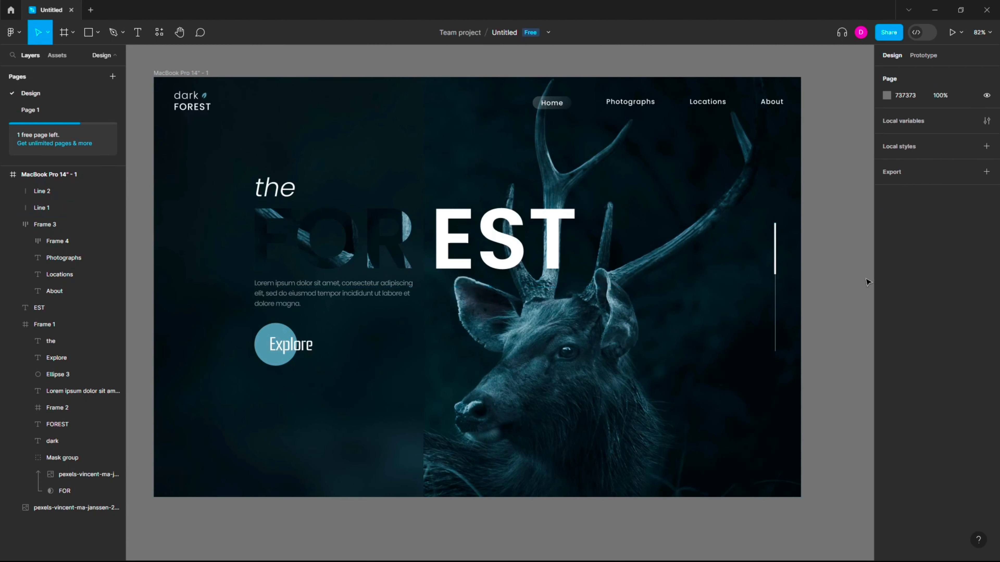
Add a '01' label in Poppins SemiBold 22 above the vertical line
key("t")
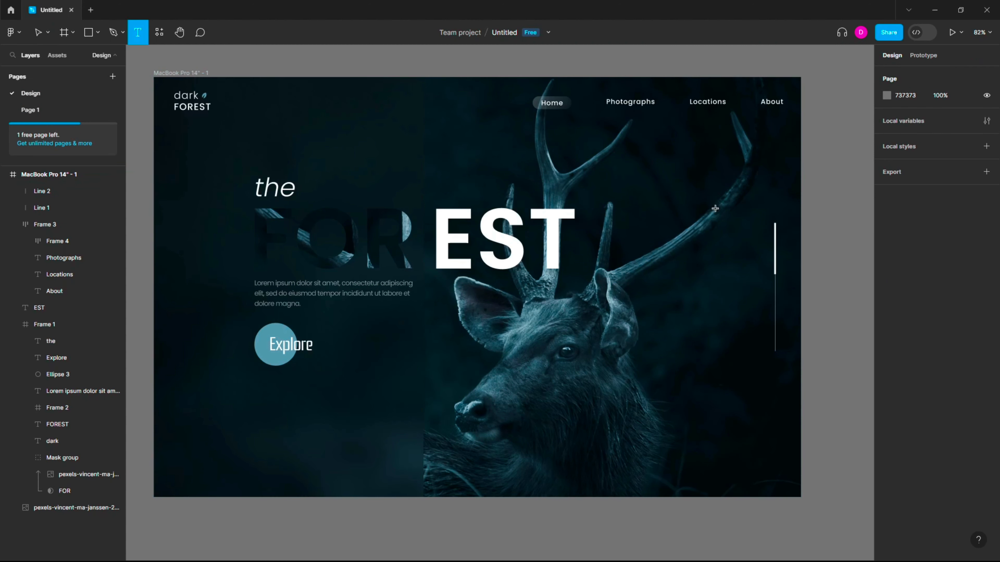
left_click(714, 208)
type("01")
left_click(901, 301)
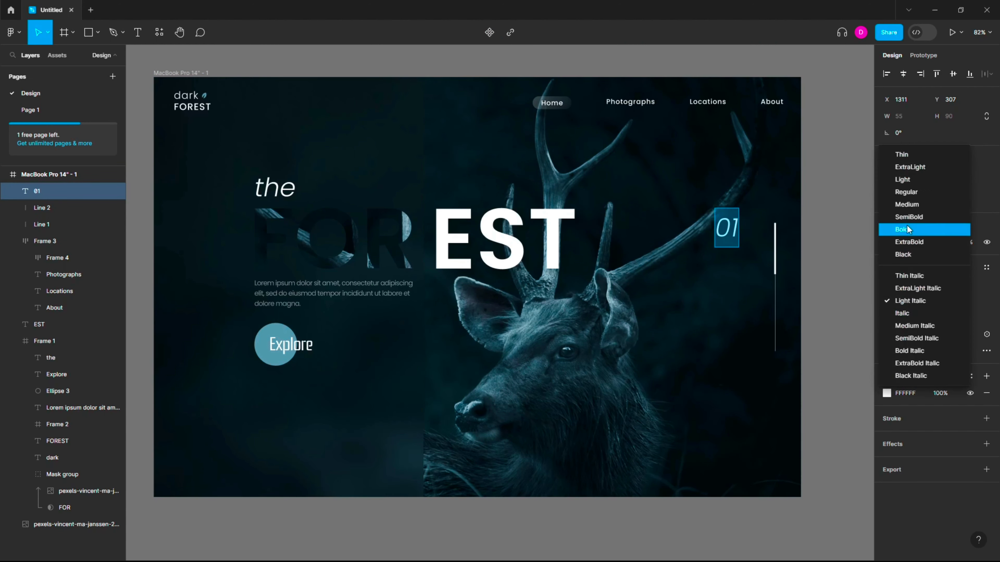
left_click(907, 225)
left_click(960, 301)
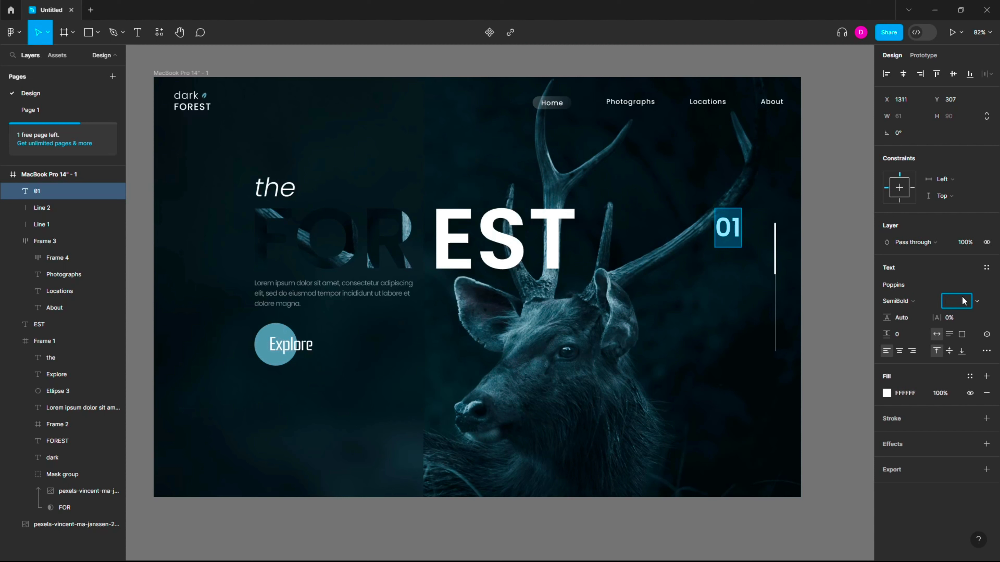
type("22")
key("Return")
mouse_move(721, 217)
left_mouse_down()
mouse_move(774, 216)
mouse_move(778, 360)
left_mouse_up()
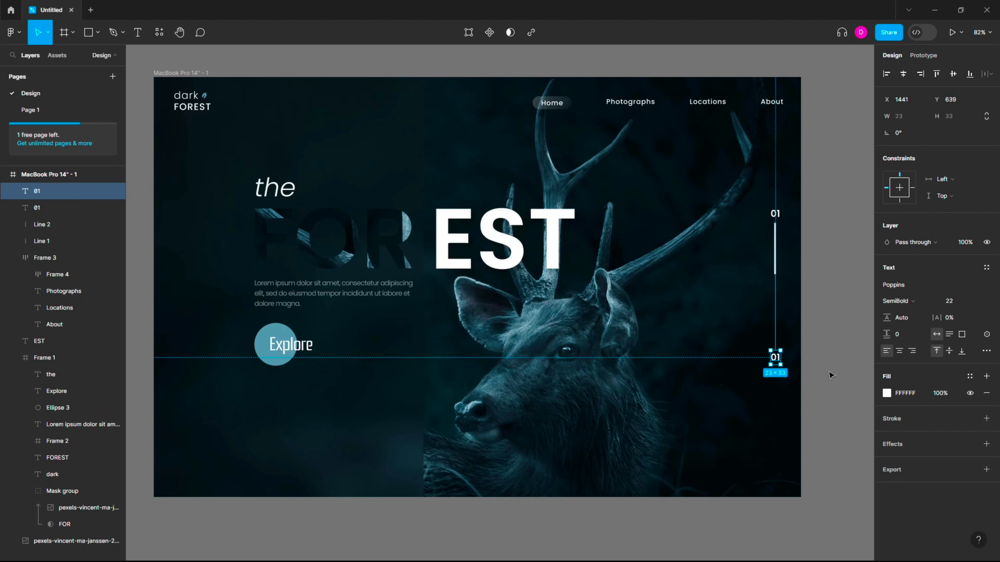
Change the lower number to '04' at 60% opacity and nudge it one pixel left
double_click(775, 359)
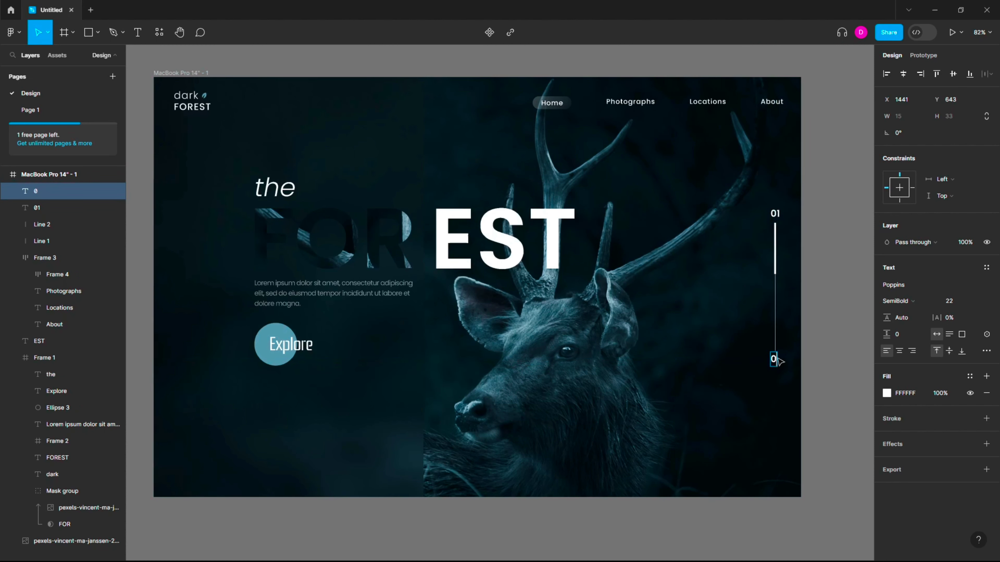
type("04")
left_click(941, 393)
key("BackSpace")
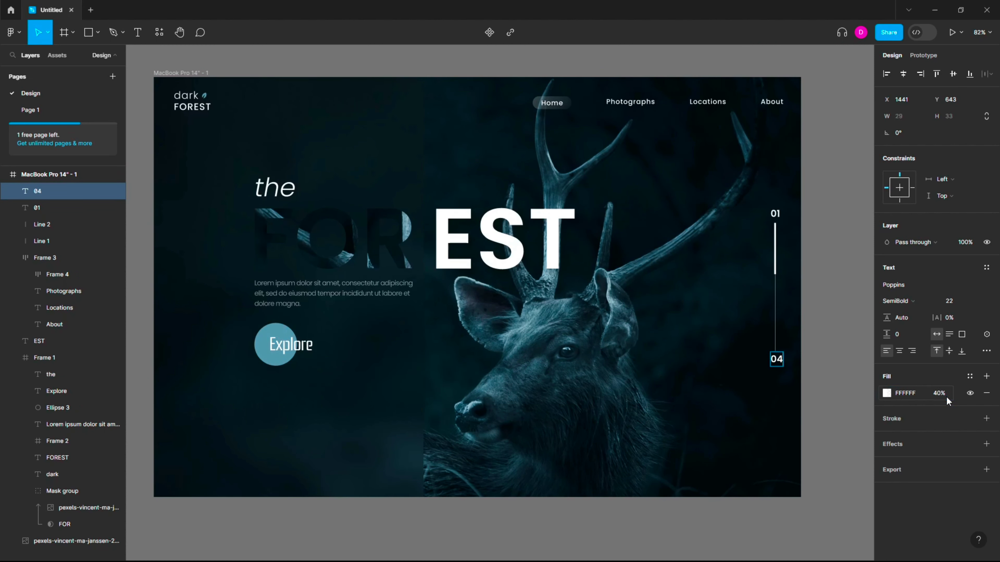
type("60")
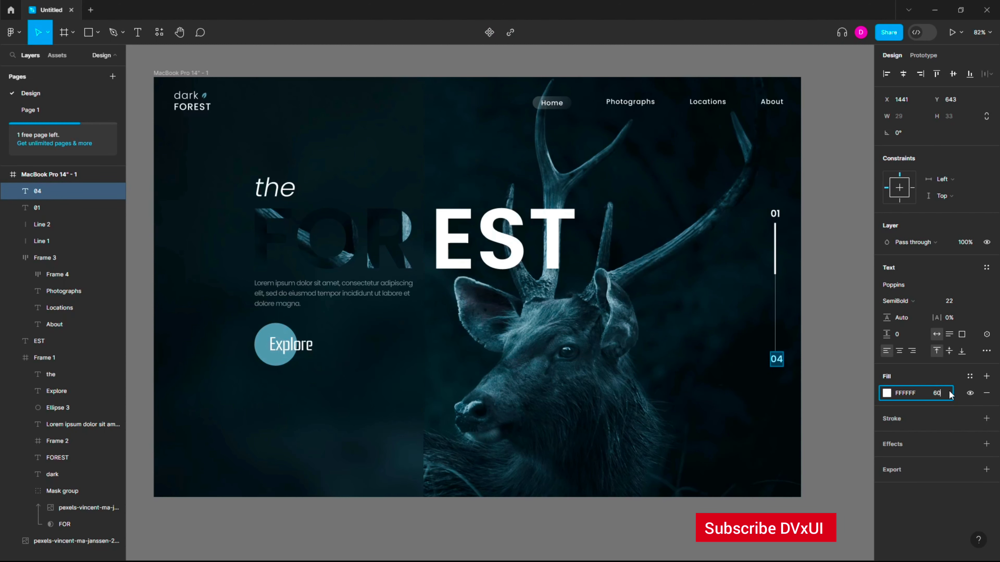
key("Return")
key("Left")
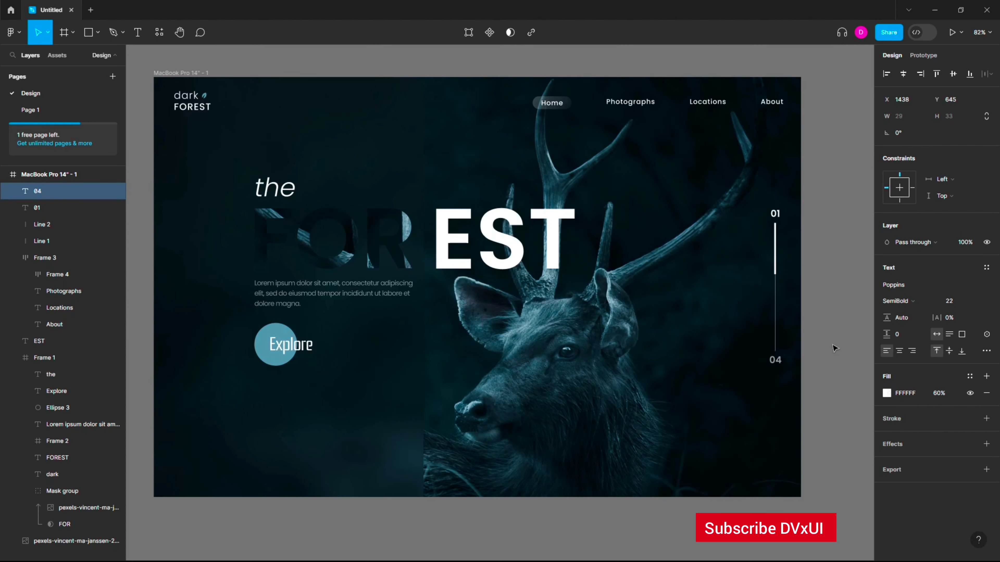
key("Escape")
Add a large '01' numeral in Rationale at size 120 at the page's lower right
key("t")
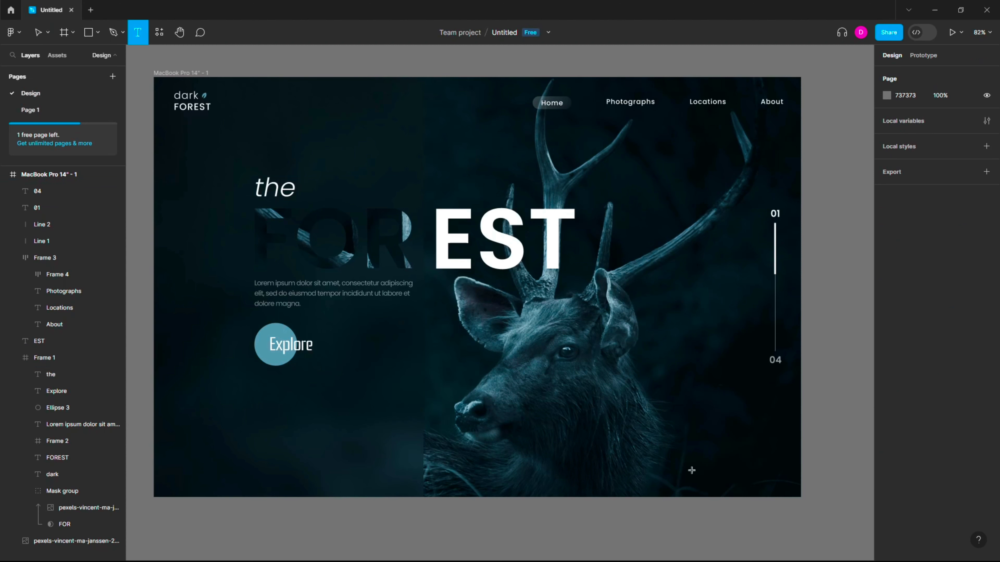
left_click(644, 438)
left_click(900, 279)
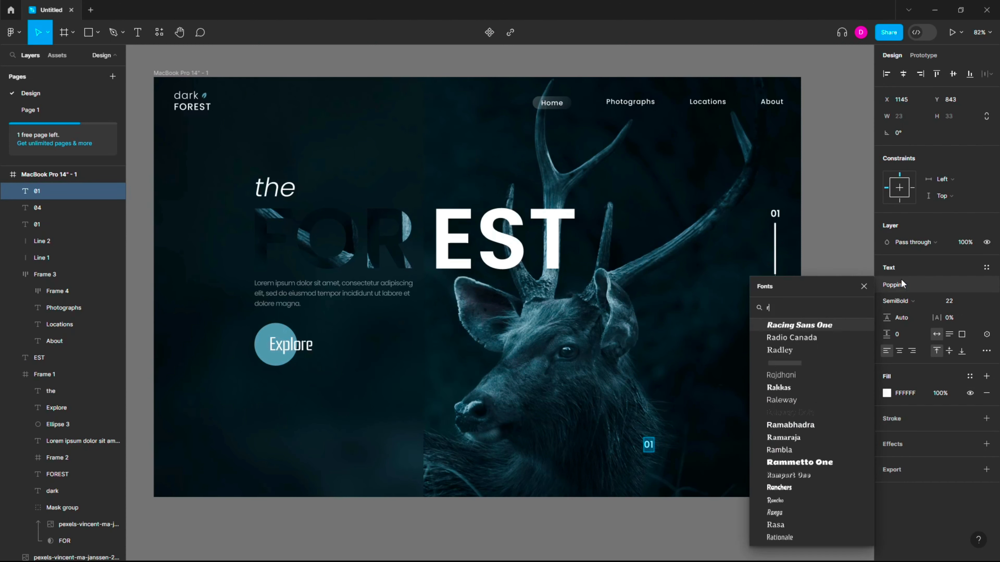
type("rationa")
key("Return")
left_click(953, 302)
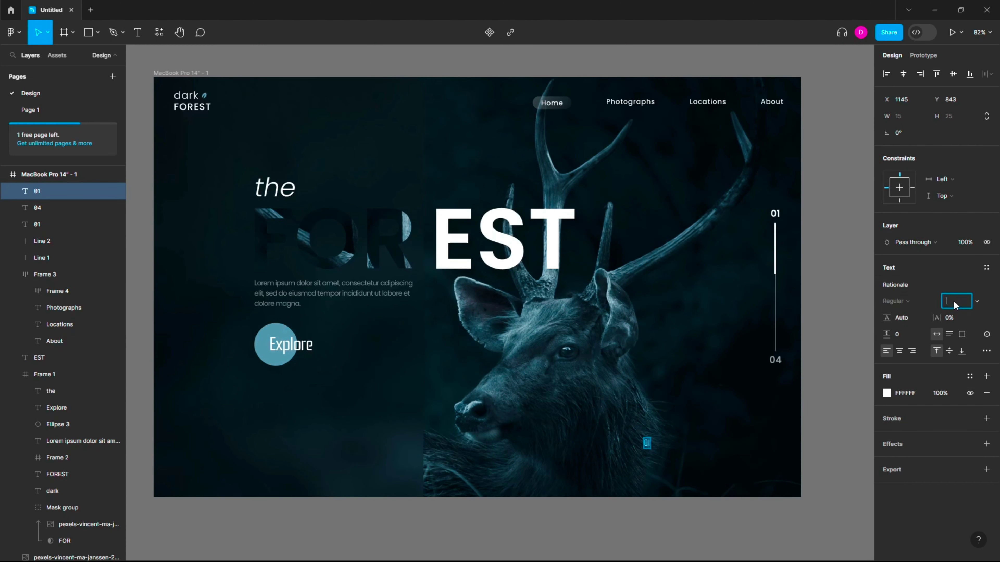
type("120")
key("Return")
left_click_drag(663, 465, 646, 453)
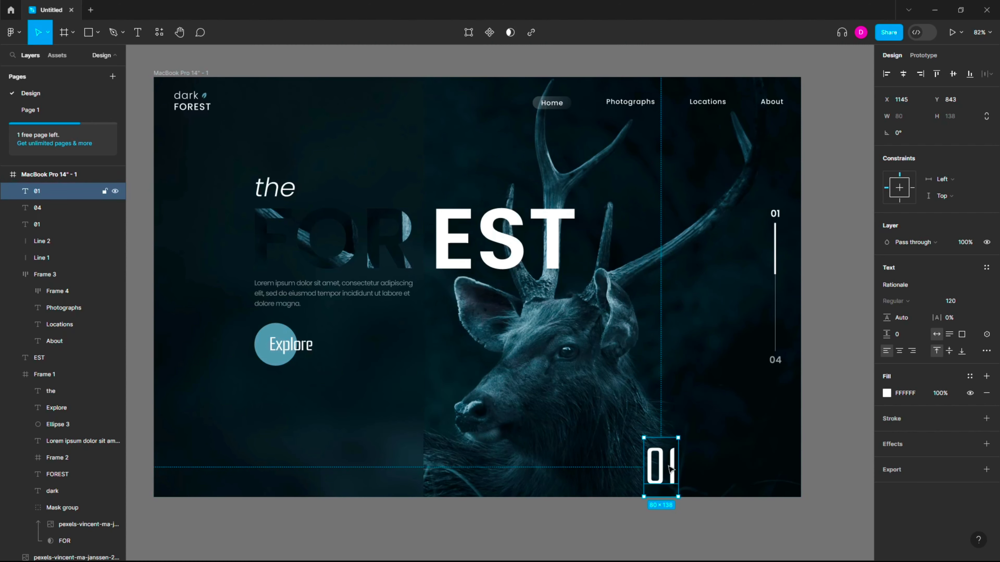
scroll(828, 471, "up", 1)
scroll(828, 471, "up", 2)
scroll(828, 470, "up", 2)
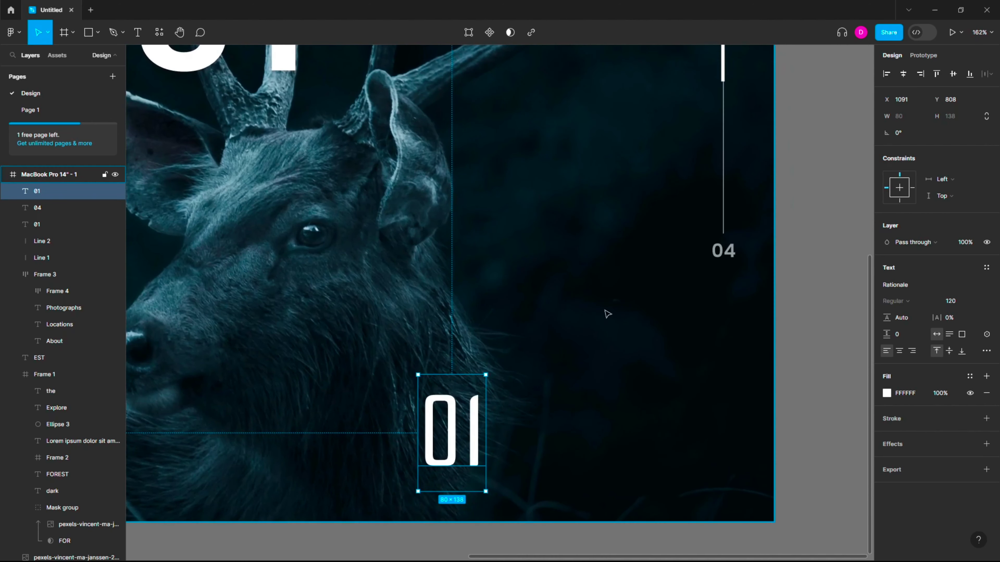
Type a Discoveries title with -5% letter spacing and move it onto the 01 numeral
key("t")
left_click(553, 398)
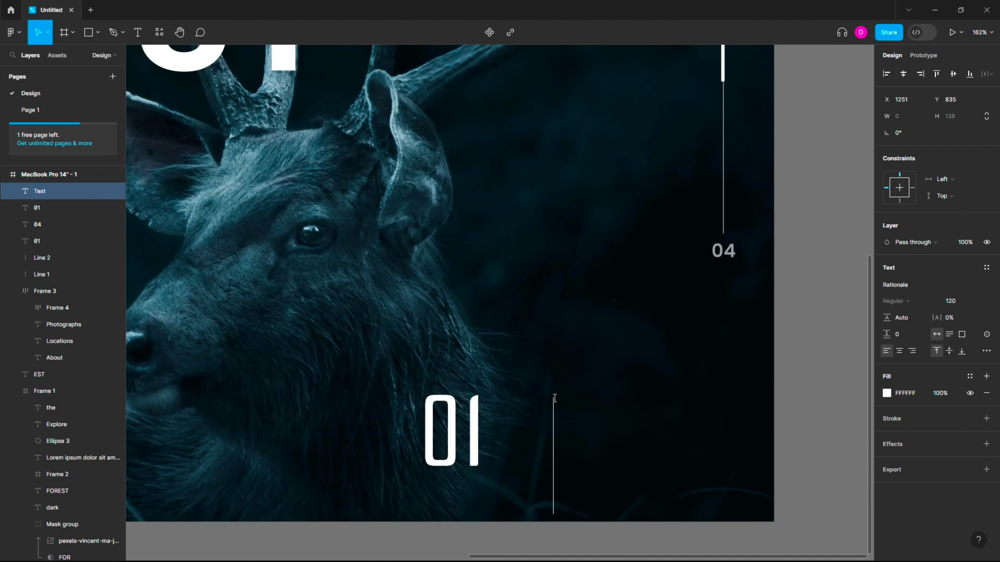
type("Dicoveries")
key("ctrl+a")
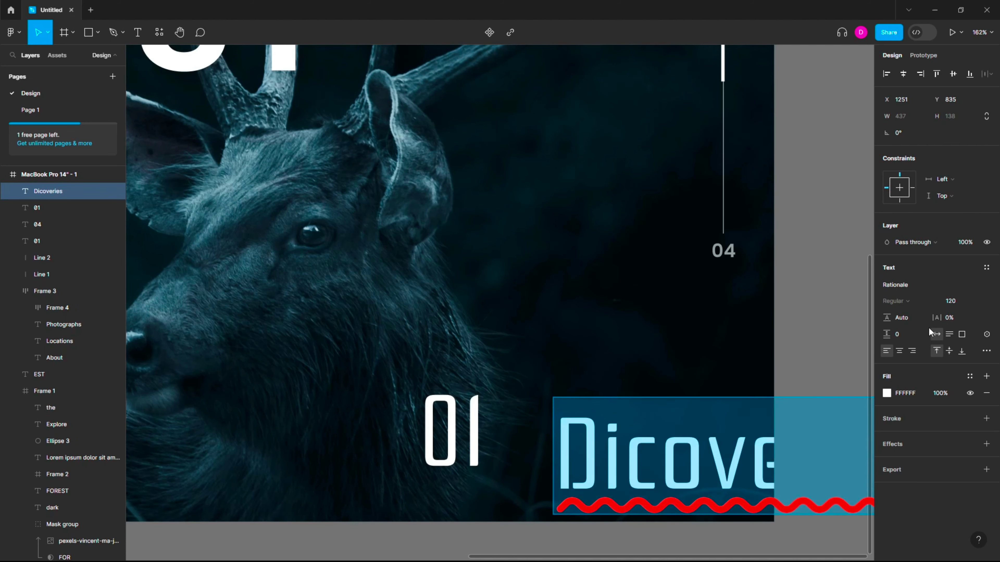
type("-5")
key("Return")
key("Escape")
left_click_drag(746, 462, 640, 414)
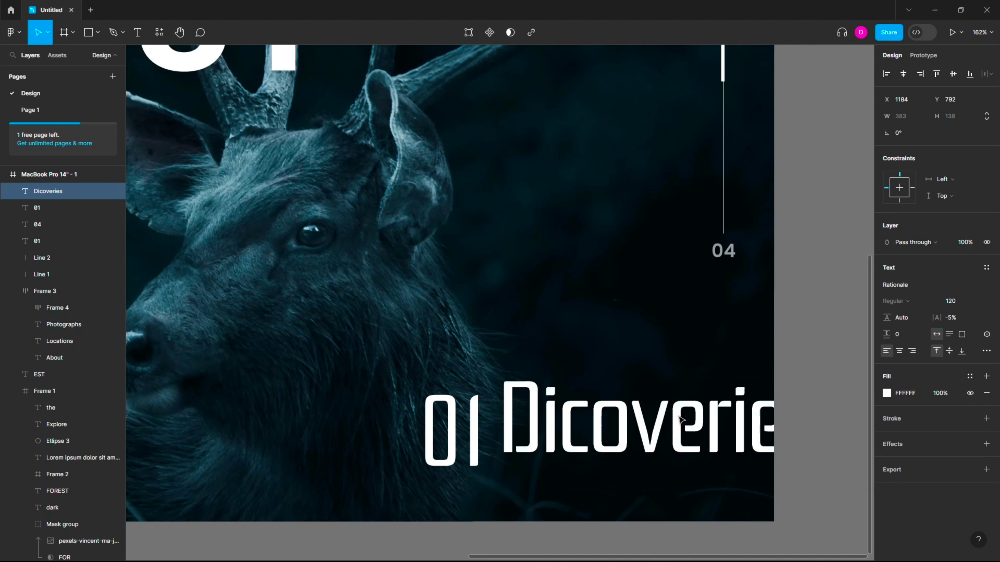
Correct the title's spelling to 'Discoveries', size it 58, and place it beside 01
double_click(641, 413)
left_click(541, 413)
key("BackSpace")
type("s")
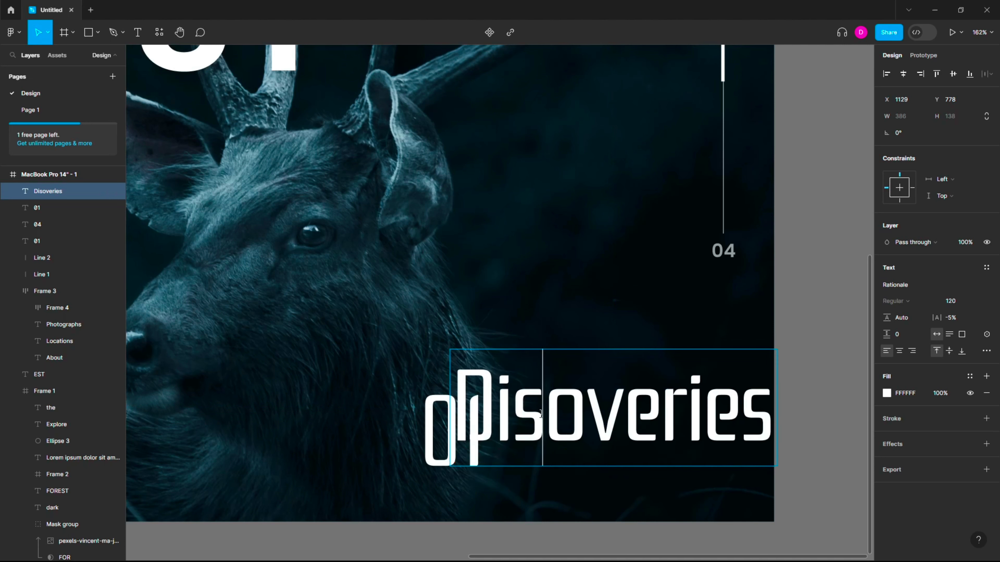
double_click(540, 414)
left_click(577, 419)
type("c")
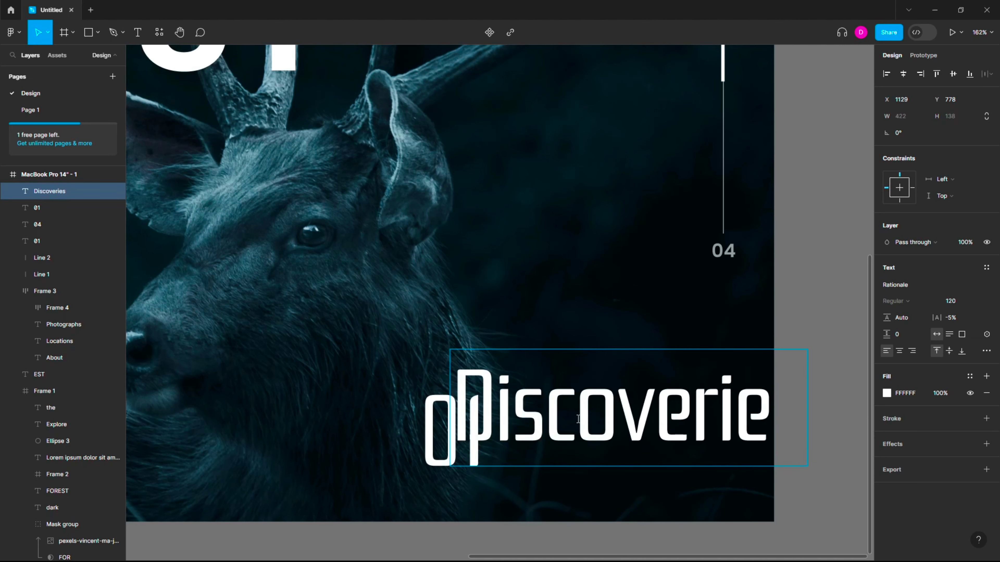
double_click(613, 421)
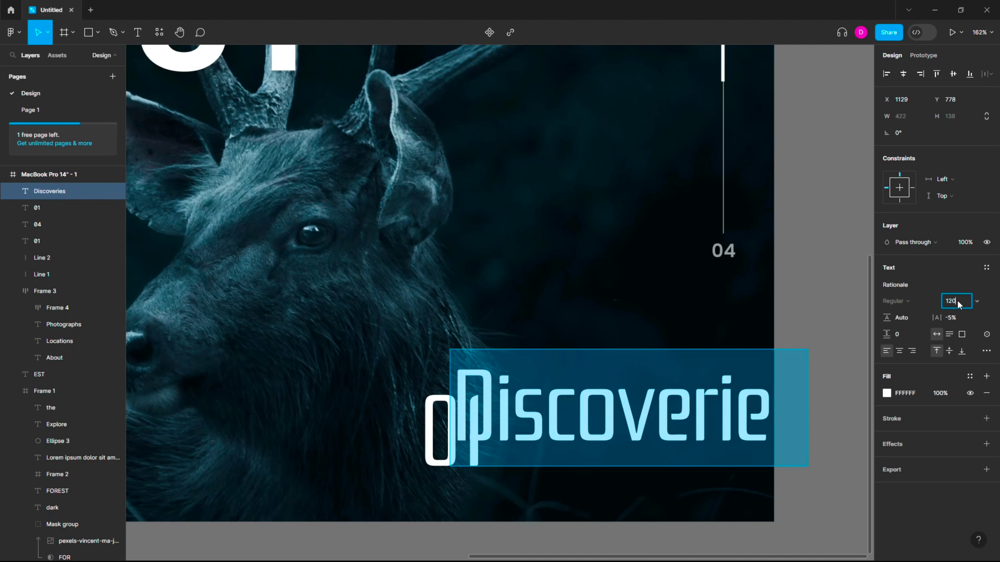
type("58")
key("Return")
left_click_drag(569, 388, 609, 417)
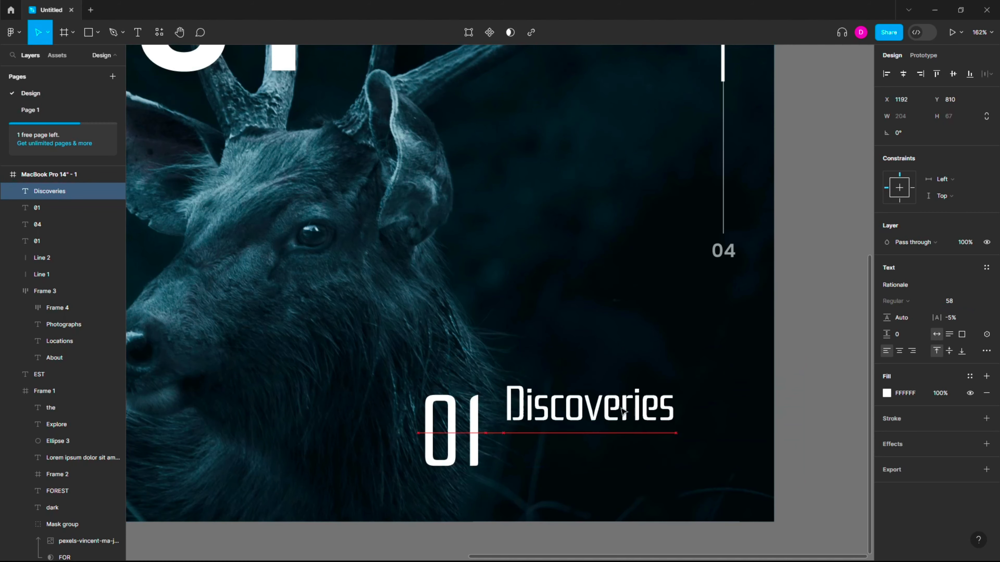
key("Escape")
Duplicate the Lorem ipsum paragraph beside the deer and set its font size to 12
key("shift+1")
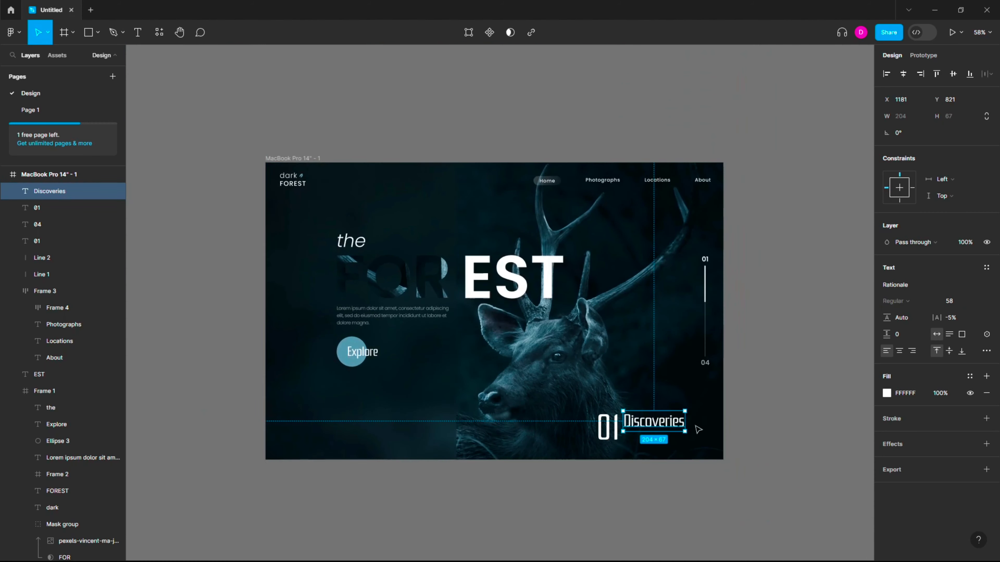
left_click(374, 308)
left_click_drag(373, 308, 631, 375)
scroll(631, 375, "up", 5)
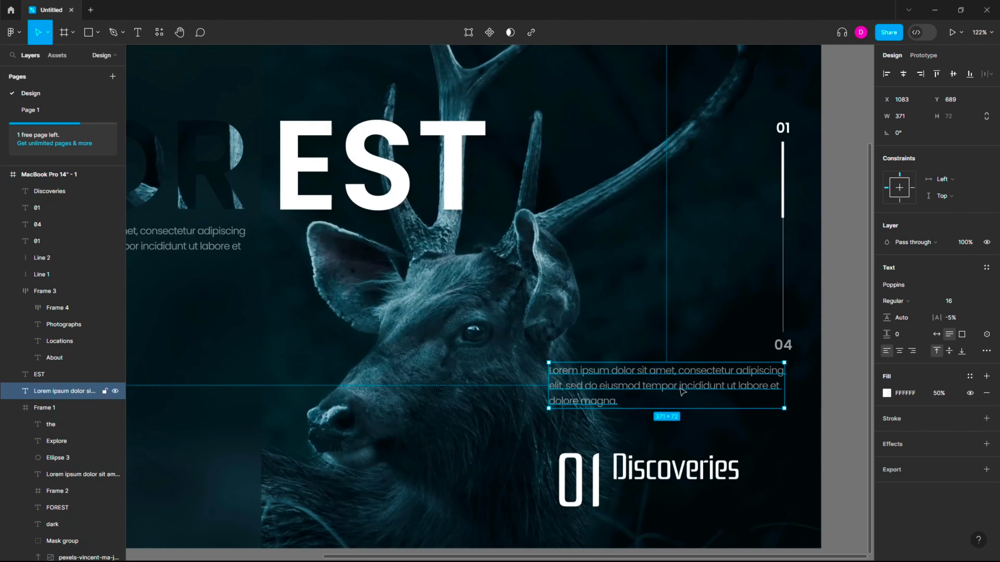
type("2")
key("Return")
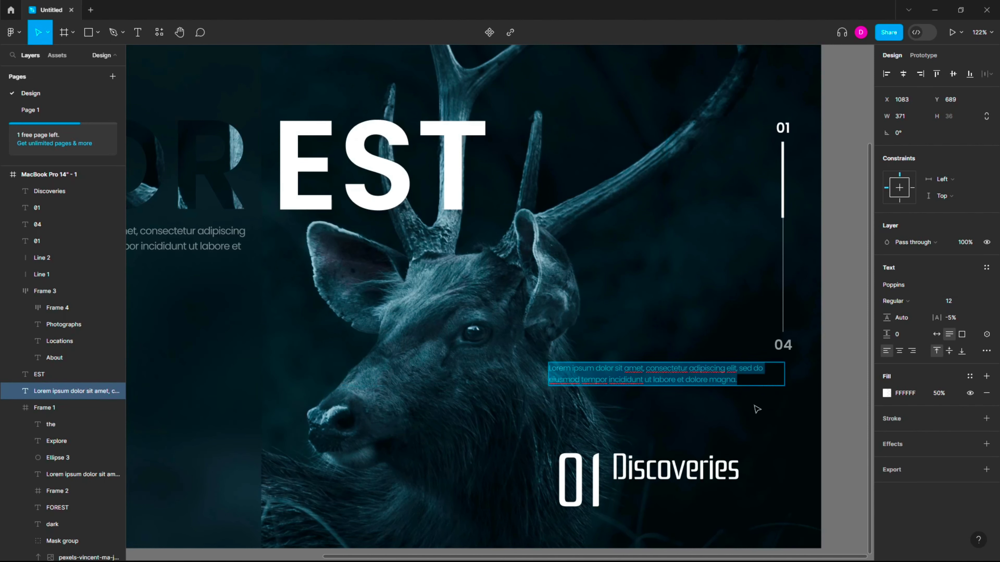
Narrow the caption to two lines, delete 'adipiscing', and align it under Discoveries
left_click_drag(784, 380, 753, 379)
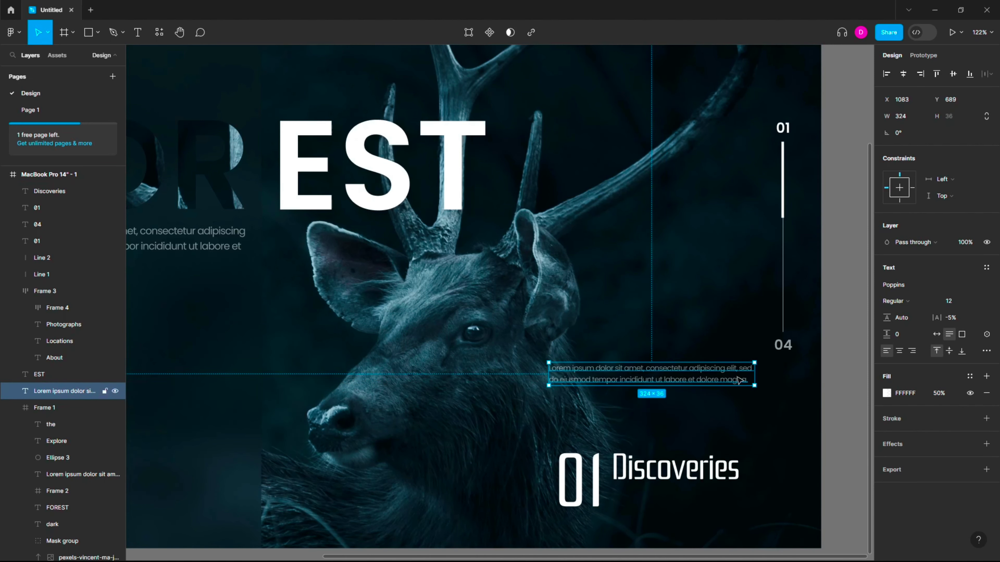
left_click_drag(669, 380, 731, 501)
double_click(724, 504)
key("Escape")
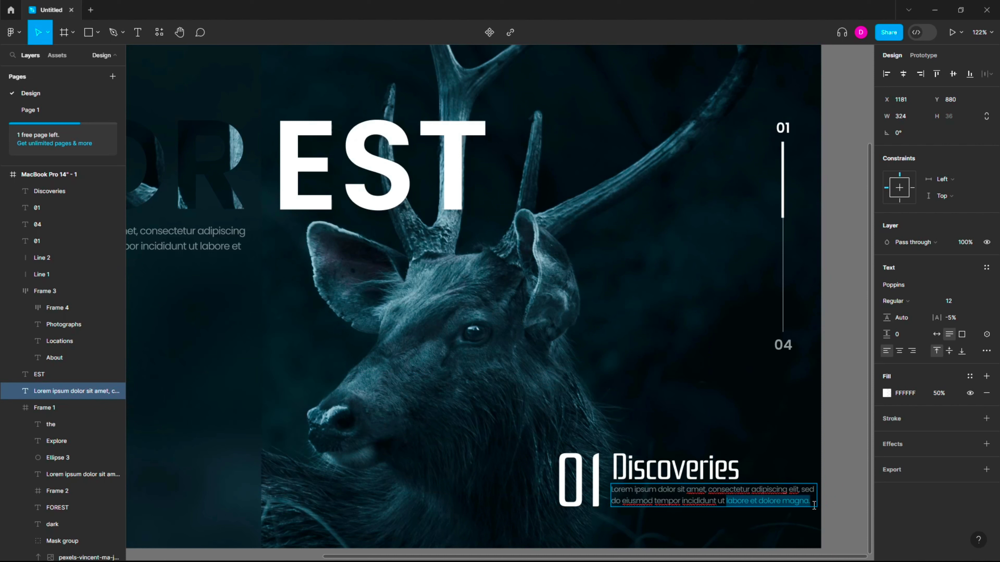
left_click_drag(817, 492, 790, 492)
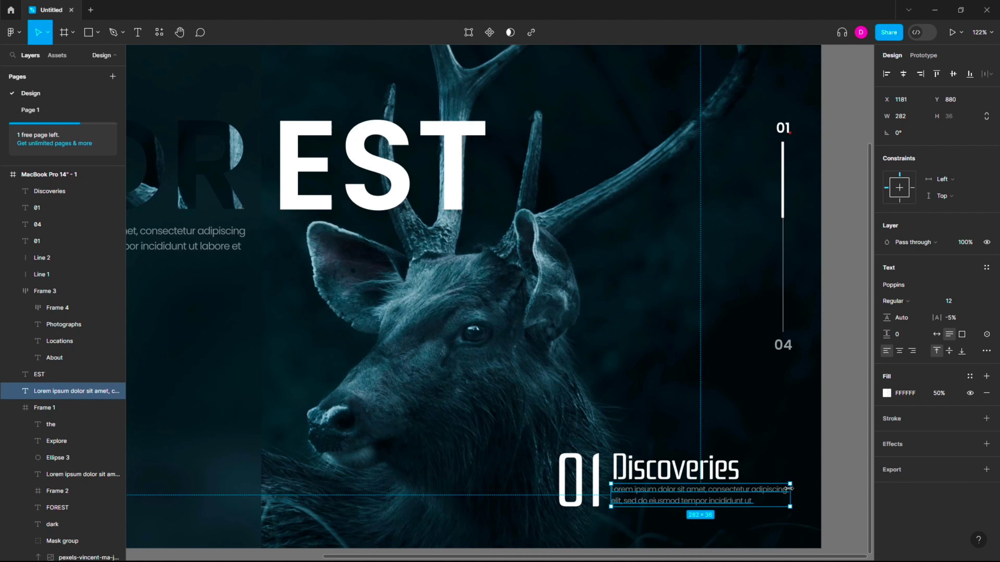
double_click(755, 489)
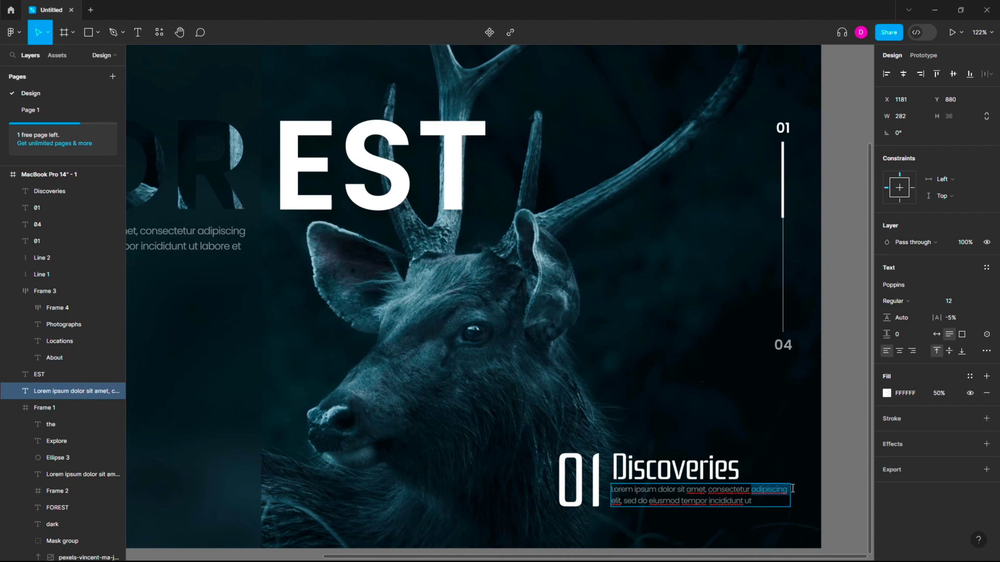
key("BackSpace")
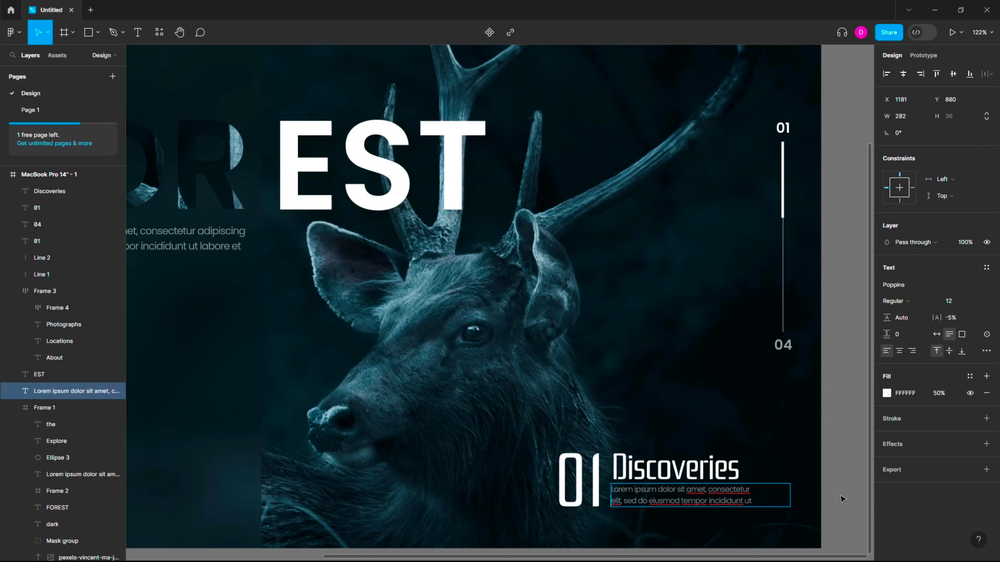
key("Escape")
left_click_drag(698, 499, 700, 500)
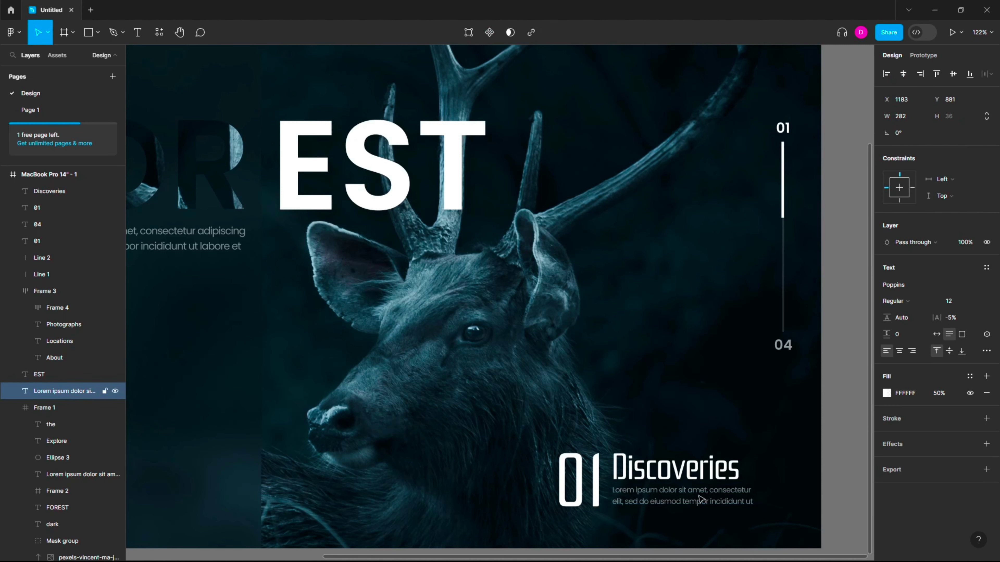
Nudge the 01, Discoveries and caption block right and down
left_click(675, 468, "shift")
left_click(583, 478, "shift")
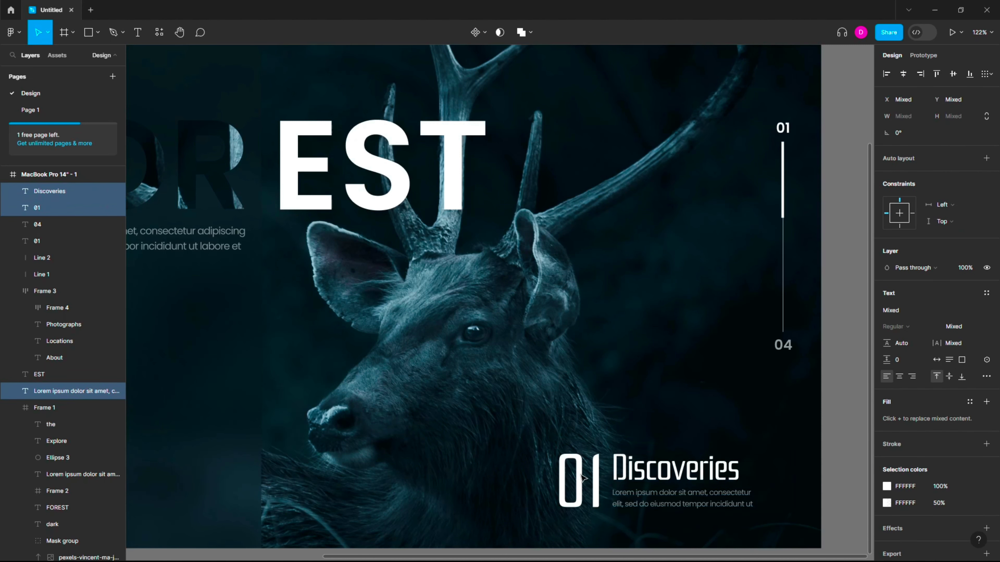
key("shift+Right")
key("shift+Right")
key("shift+Right")
key("shift+Right")
key("shift+Right")
key("shift+Right")
key("shift+Down")
key("shift+Down")
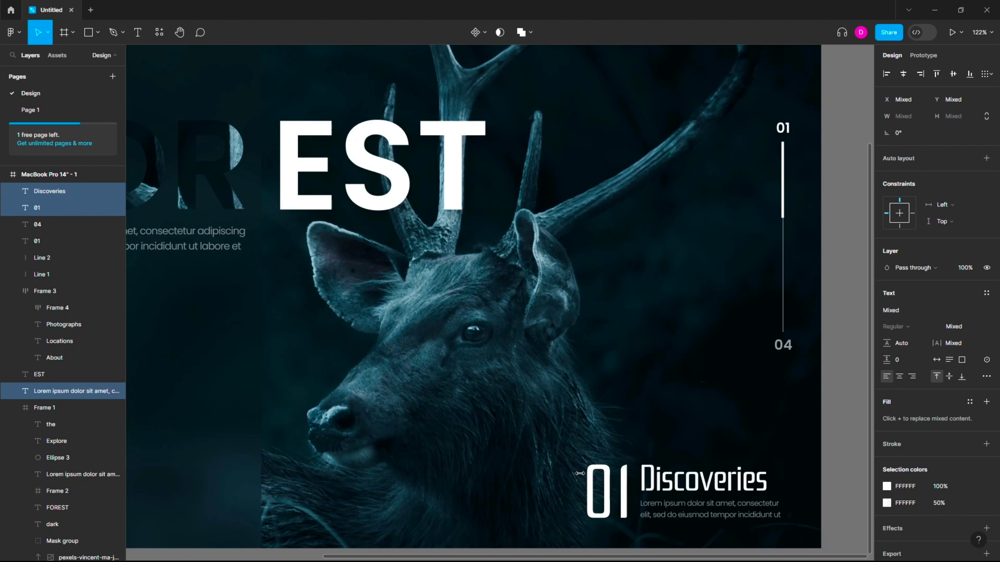
scroll(579, 474, "down", 5)
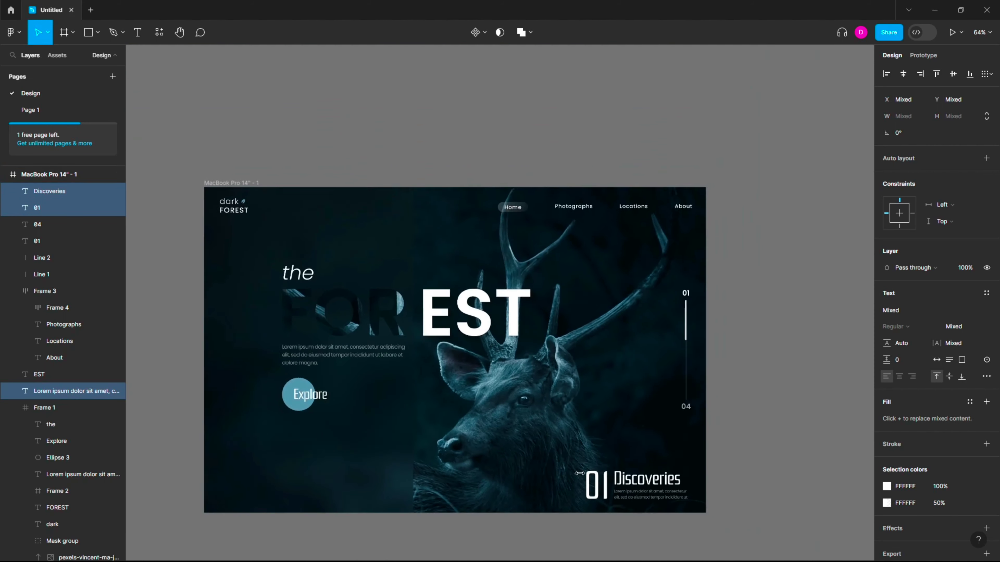
scroll(322, 347, "up", 3)
key("Escape")
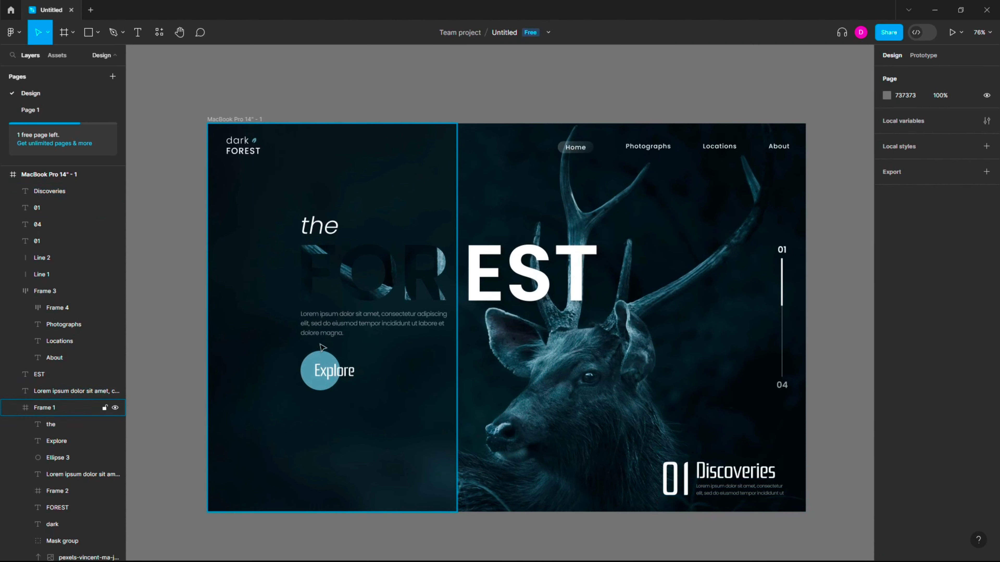
Raise the Explore button and its circle a few pixels
left_click_drag(323, 348, 311, 371)
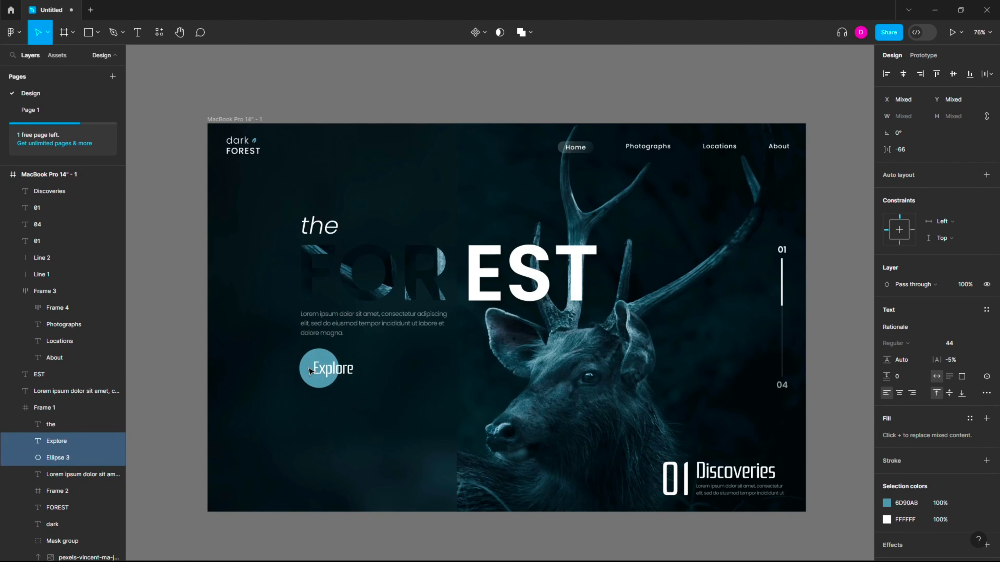
key("Up")
key("Up")
key("Up")
left_click(346, 437)
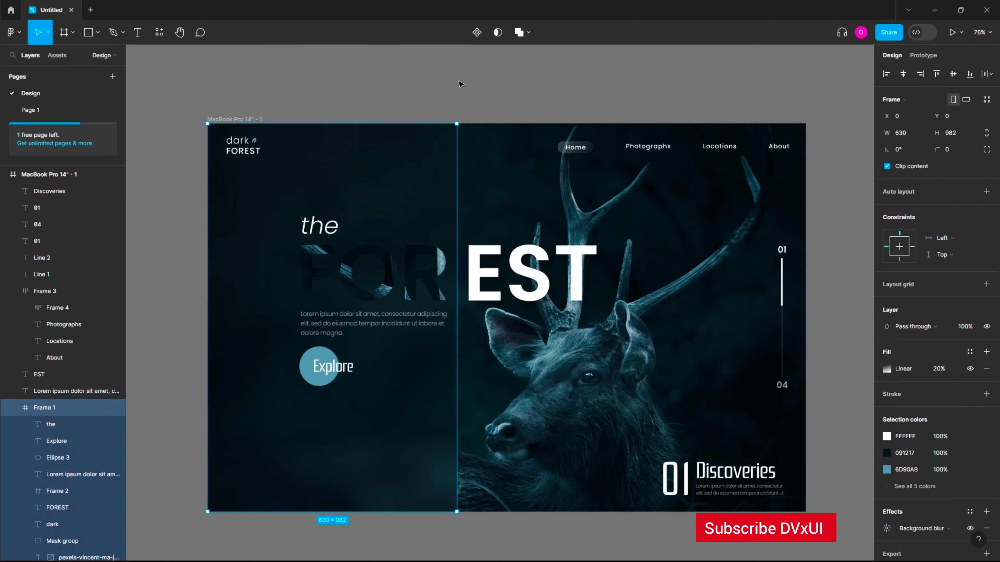
right_click(472, 82)
Hide the Figma interface and zoom to fit the whole landing page frame
left_click(507, 112)
key("shift+1")
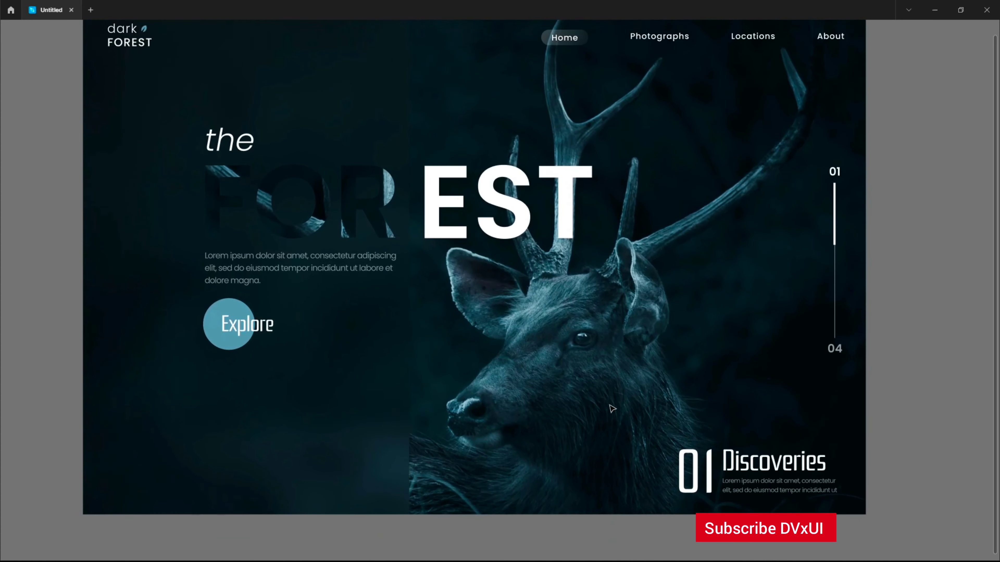